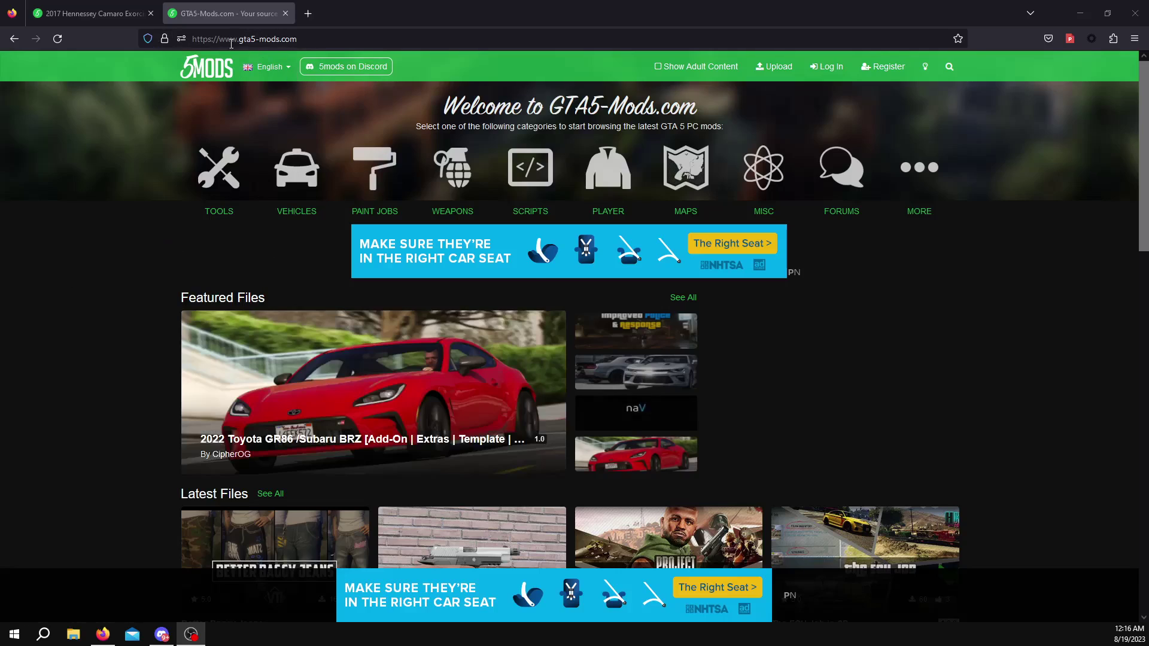
Select the GTA5-Mods web address in the browser's address bar.
{"action": "left_click", "coordinate": [274, 40]}
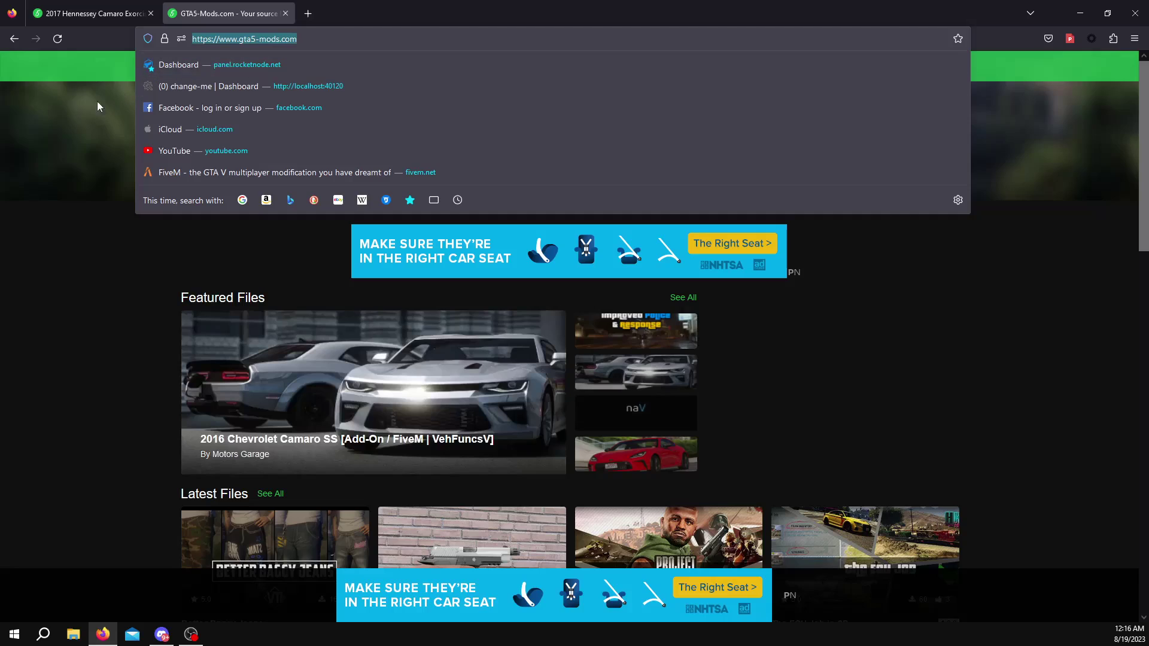
Close the home tab, download the Camaro Exorcist 7z archive, and open it in WinRAR.
{"action": "left_click", "coordinate": [285, 14]}
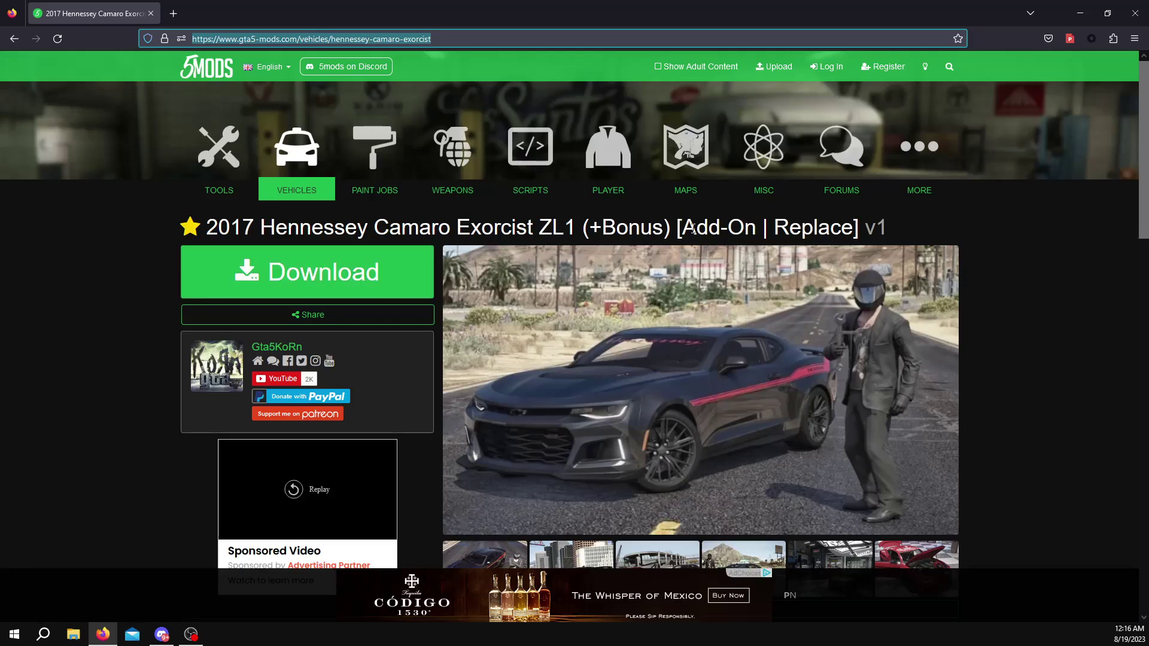
{"action": "left_click", "coordinate": [323, 282]}
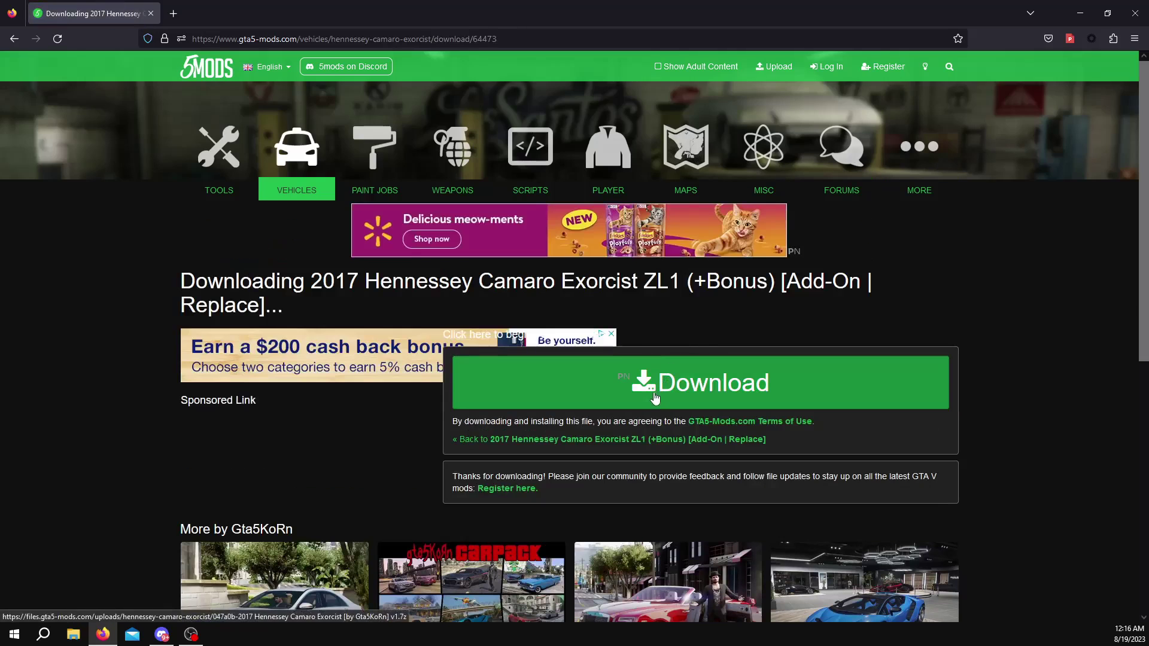
{"action": "left_click", "coordinate": [668, 402]}
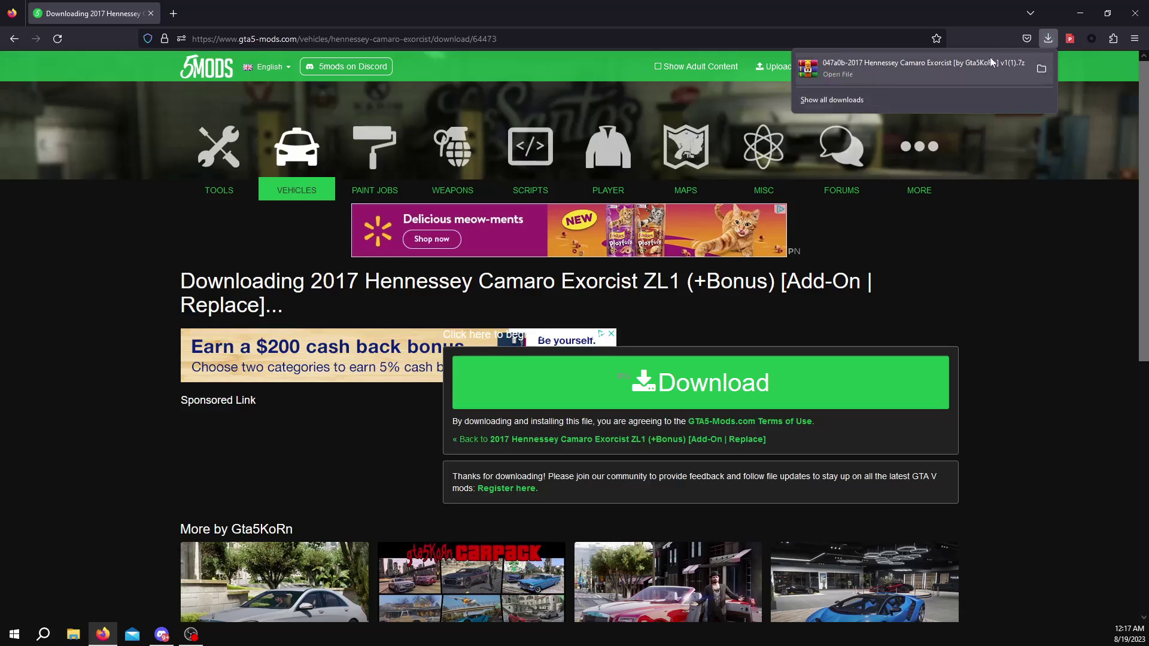
{"action": "left_click", "coordinate": [990, 73]}
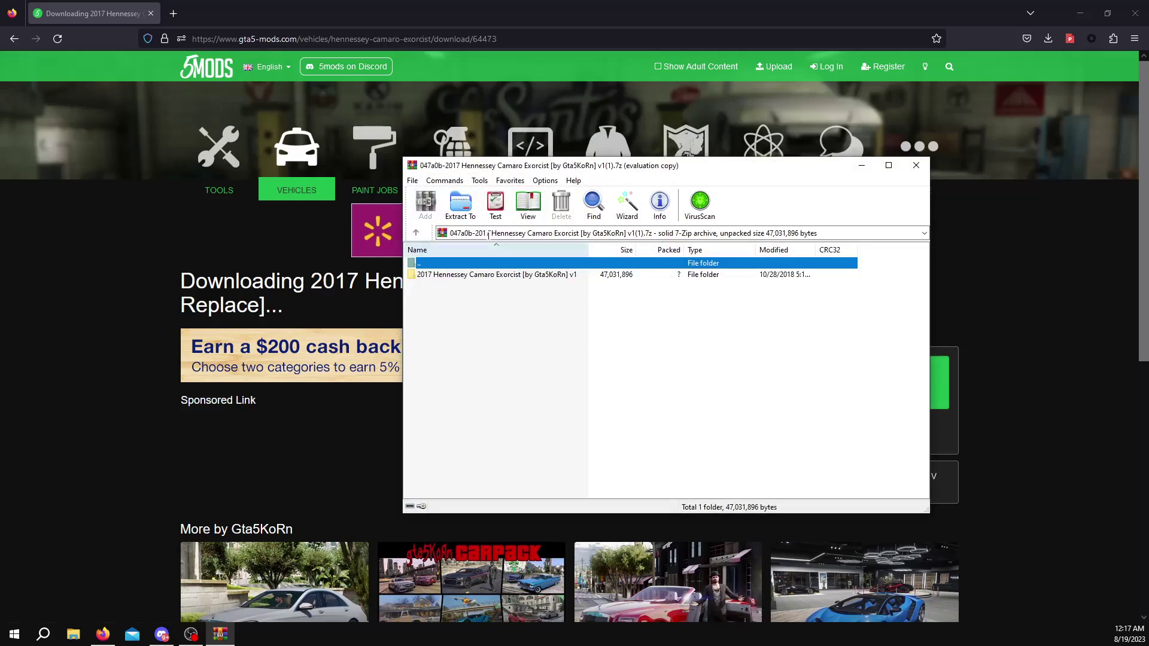
Reposition the WinRAR archive window and close Firefox.
{"action": "left_click", "coordinate": [728, 353]}
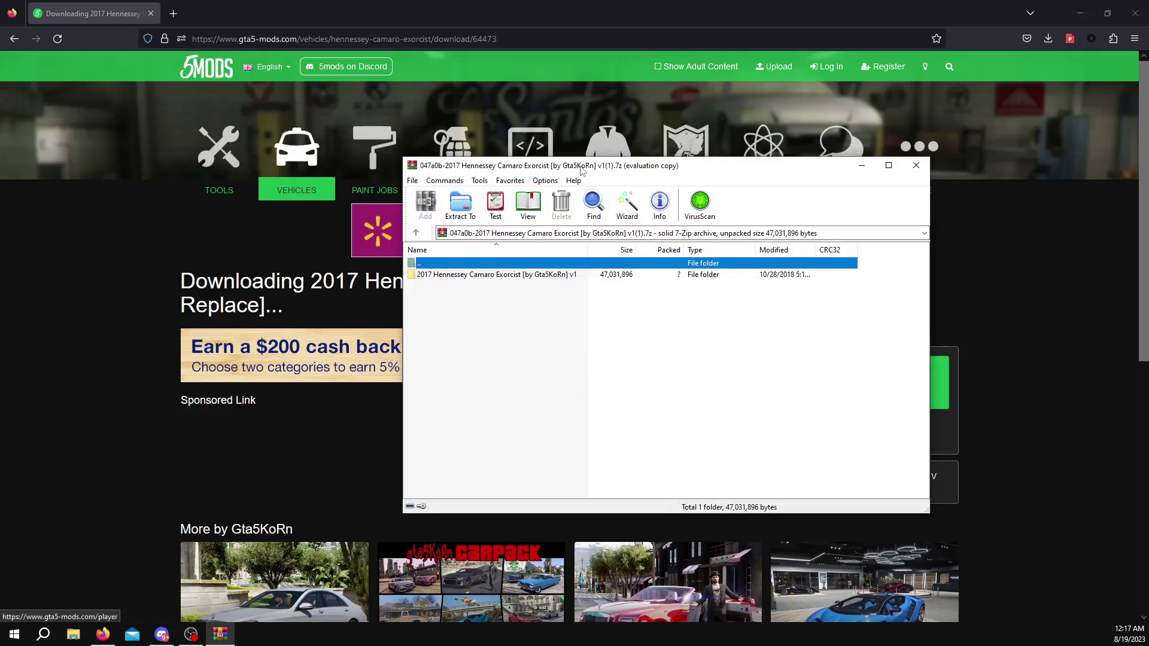
{"action": "mouse_move", "coordinate": [582, 172]}
{"action": "left_mouse_down"}
{"action": "mouse_move", "coordinate": [598, 242]}
{"action": "mouse_move", "coordinate": [561, 177]}
{"action": "left_mouse_up"}
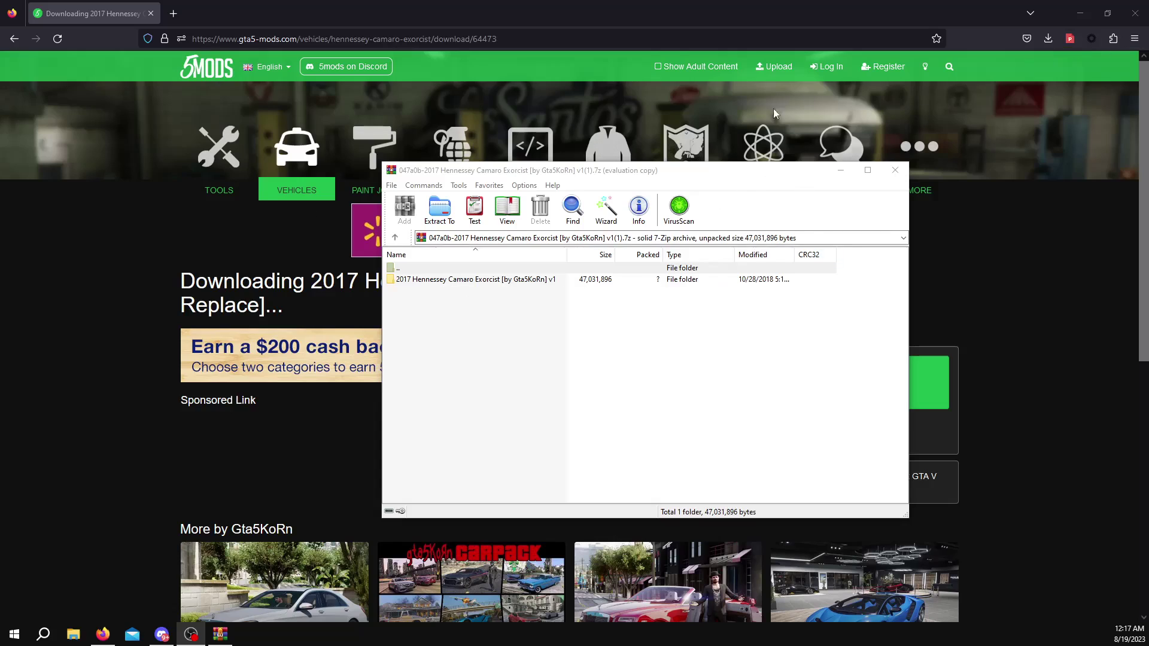
{"action": "left_click", "coordinate": [1135, 8]}
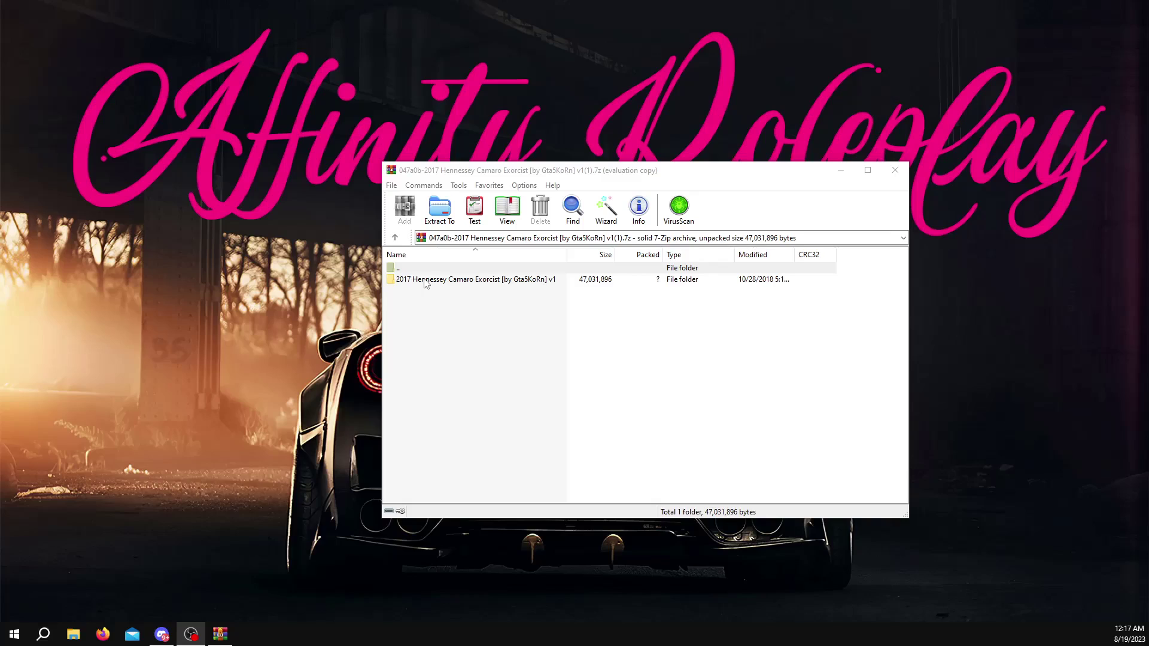
Browse the archive to v1 > Add-on > 2017HennesseyCamaroExorcist and launch OpenIV.
{"action": "double_click", "coordinate": [421, 281]}
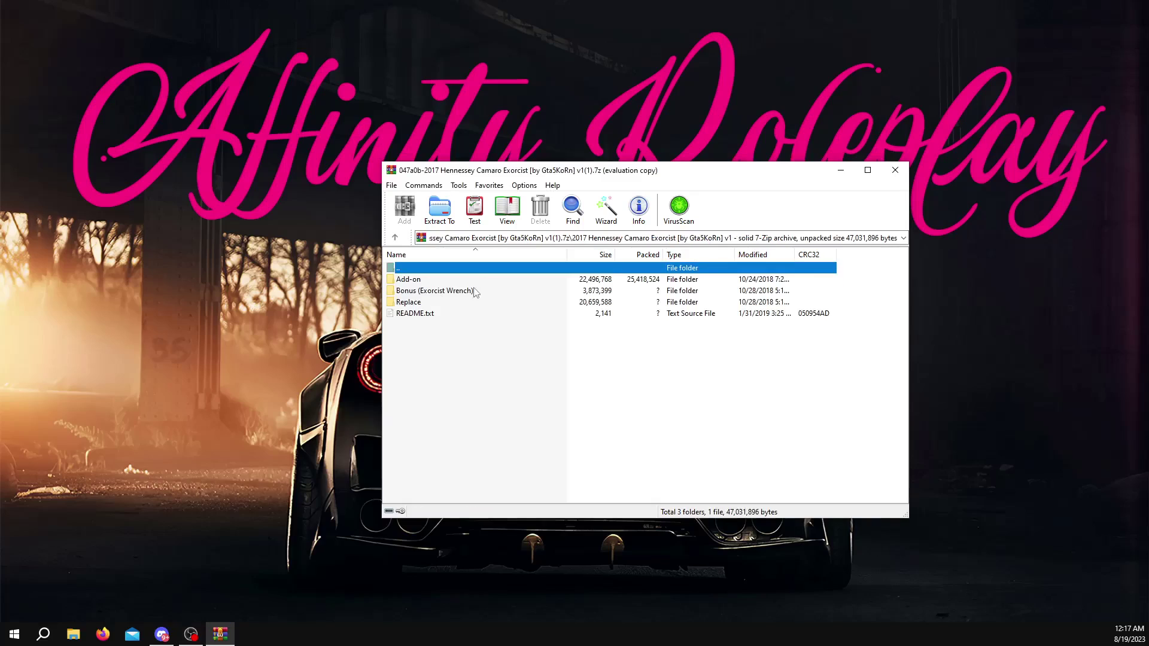
{"action": "double_click", "coordinate": [412, 282]}
{"action": "double_click", "coordinate": [432, 282]}
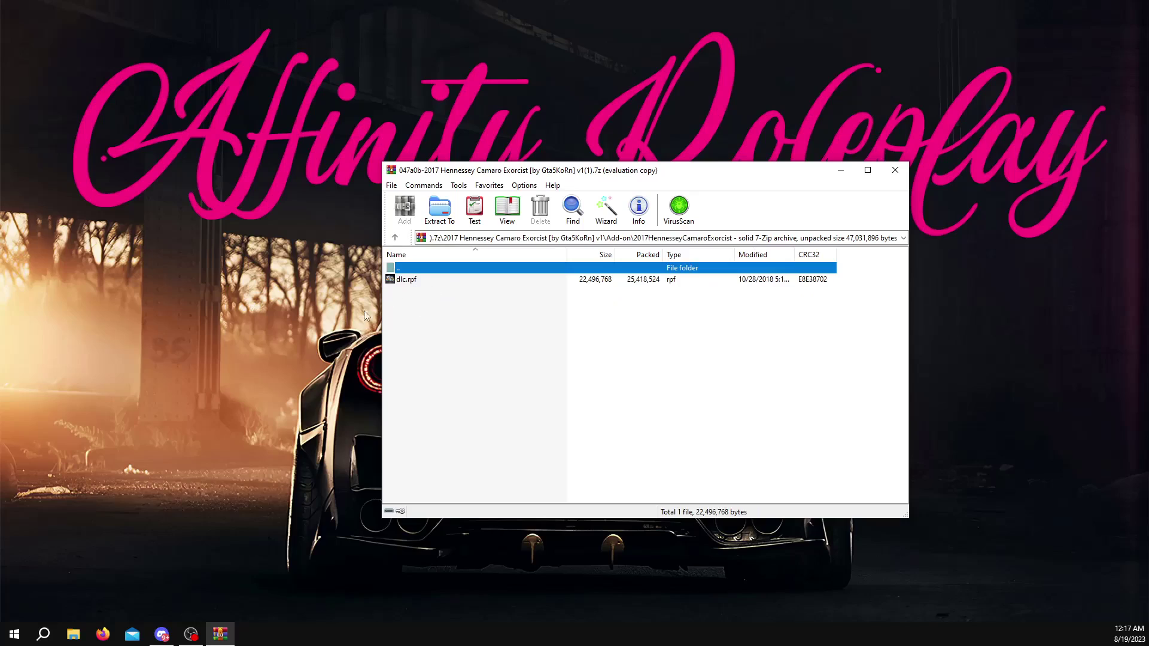
{"action": "left_click", "coordinate": [36, 311]}
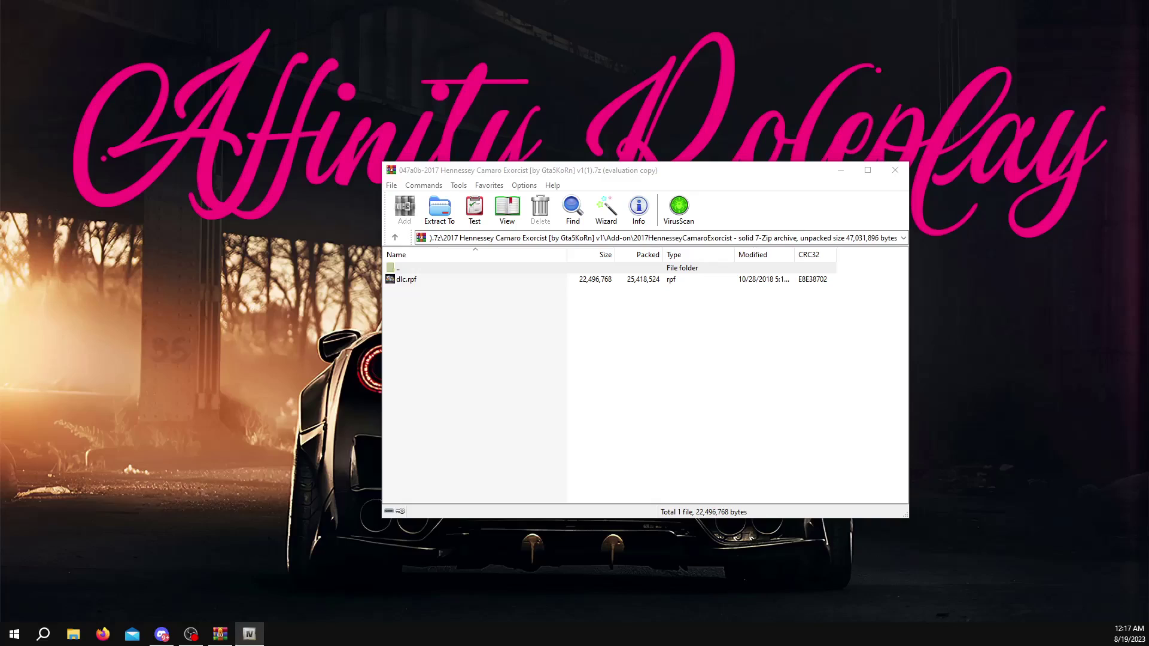
{"action": "left_click_drag", "start_coordinate": [396, 159], "coordinate": [540, 178]}
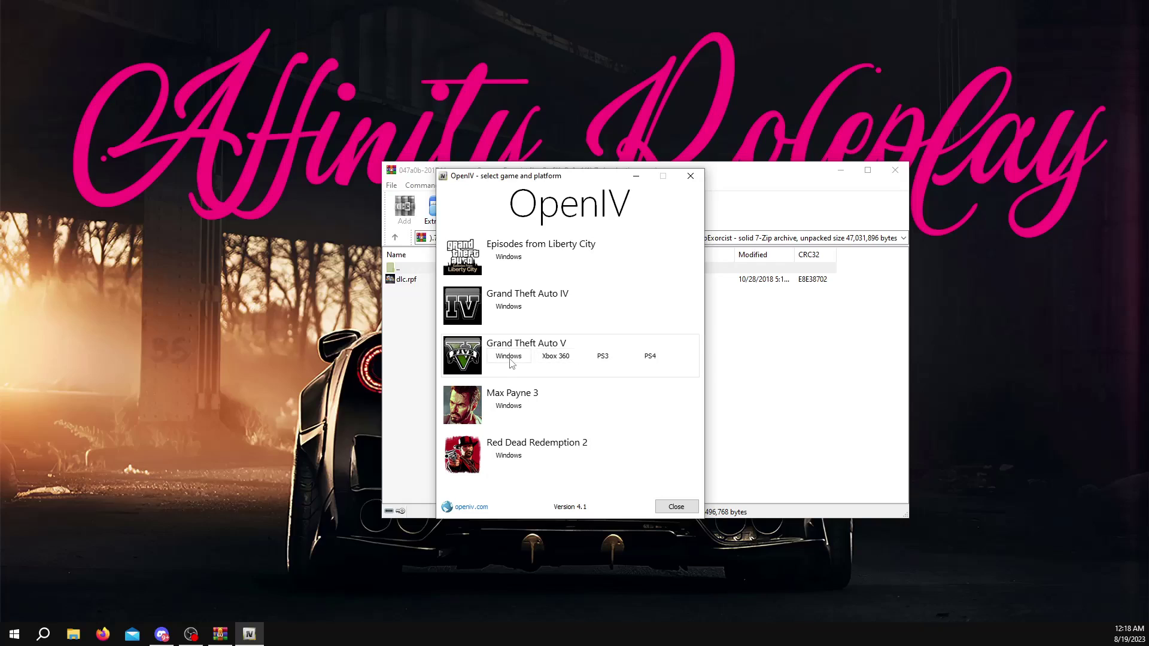
Choose GTA V for Windows in OpenIV and drag dlc.rpf from WinRAR into it.
{"action": "left_click", "coordinate": [509, 359]}
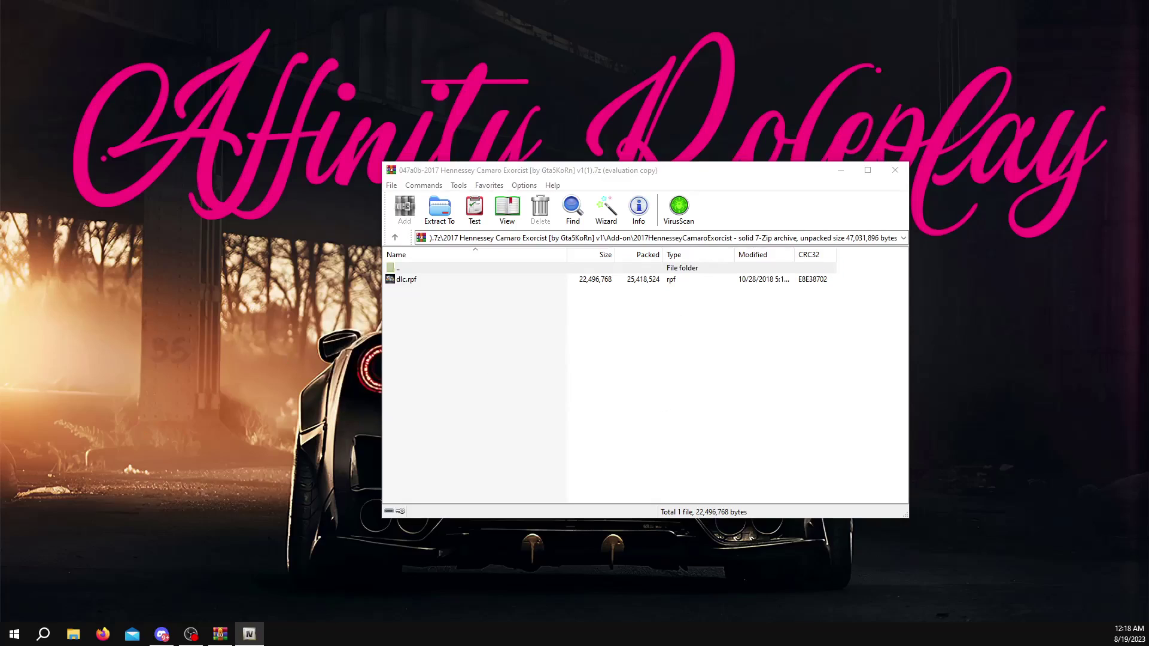
{"action": "left_click", "coordinate": [435, 269]}
{"action": "left_click_drag", "start_coordinate": [435, 170], "coordinate": [554, 160]}
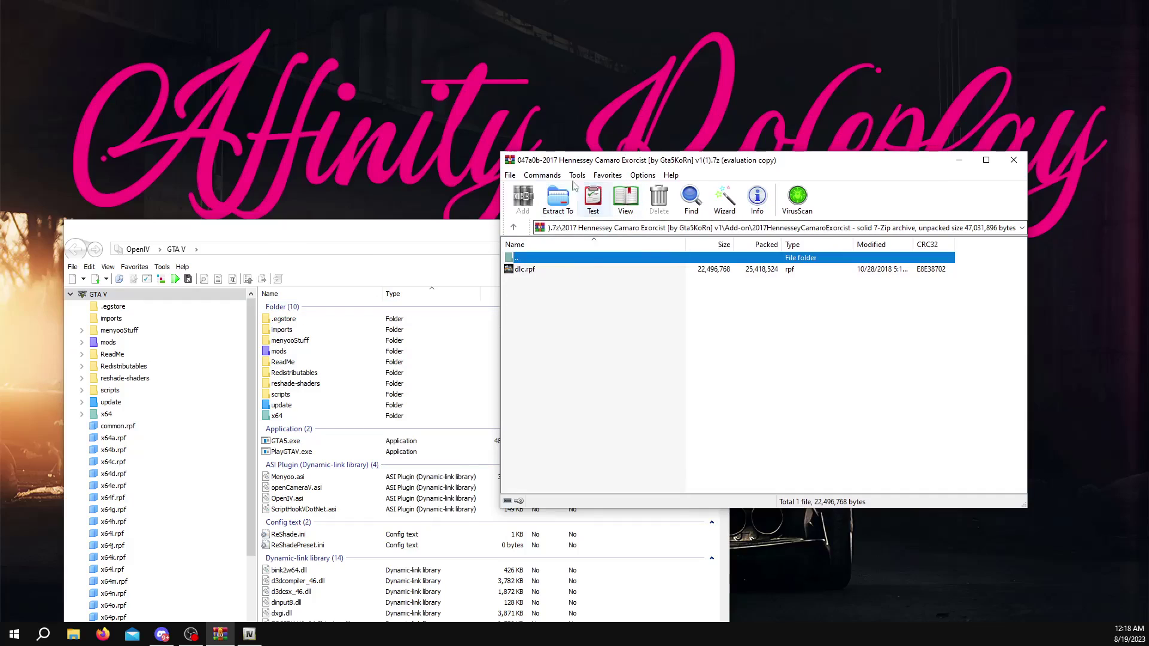
{"action": "left_click_drag", "start_coordinate": [534, 274], "coordinate": [188, 335]}
{"action": "left_click_drag", "start_coordinate": [292, 237], "coordinate": [388, 168]}
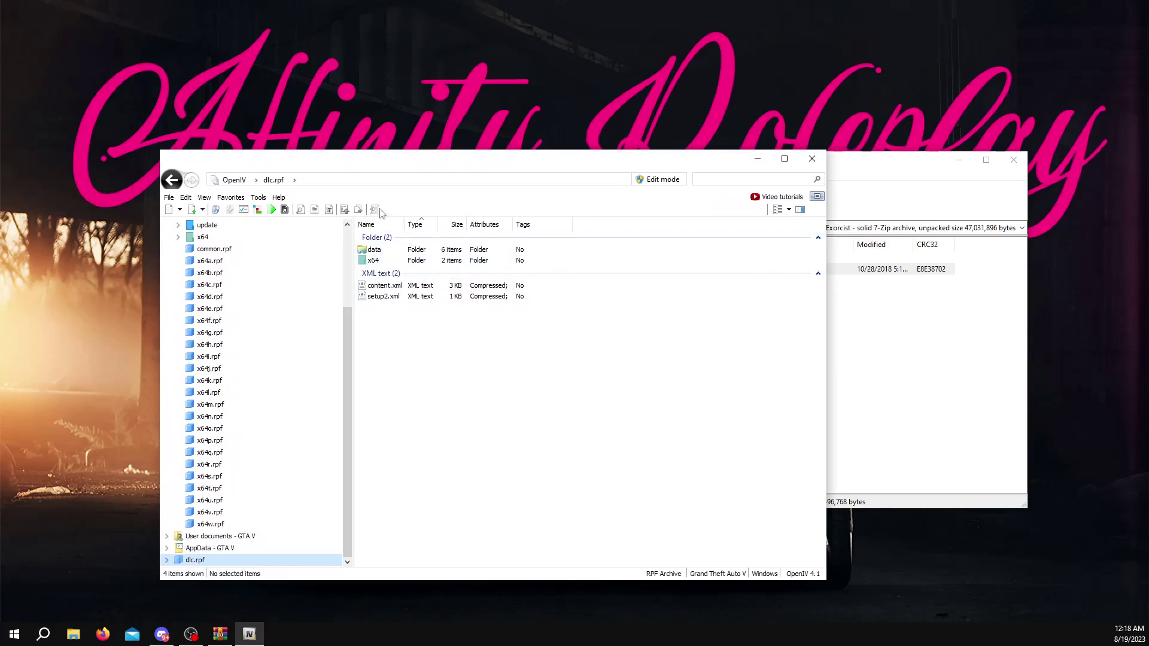
{"action": "left_click_drag", "start_coordinate": [429, 168], "coordinate": [555, 168]}
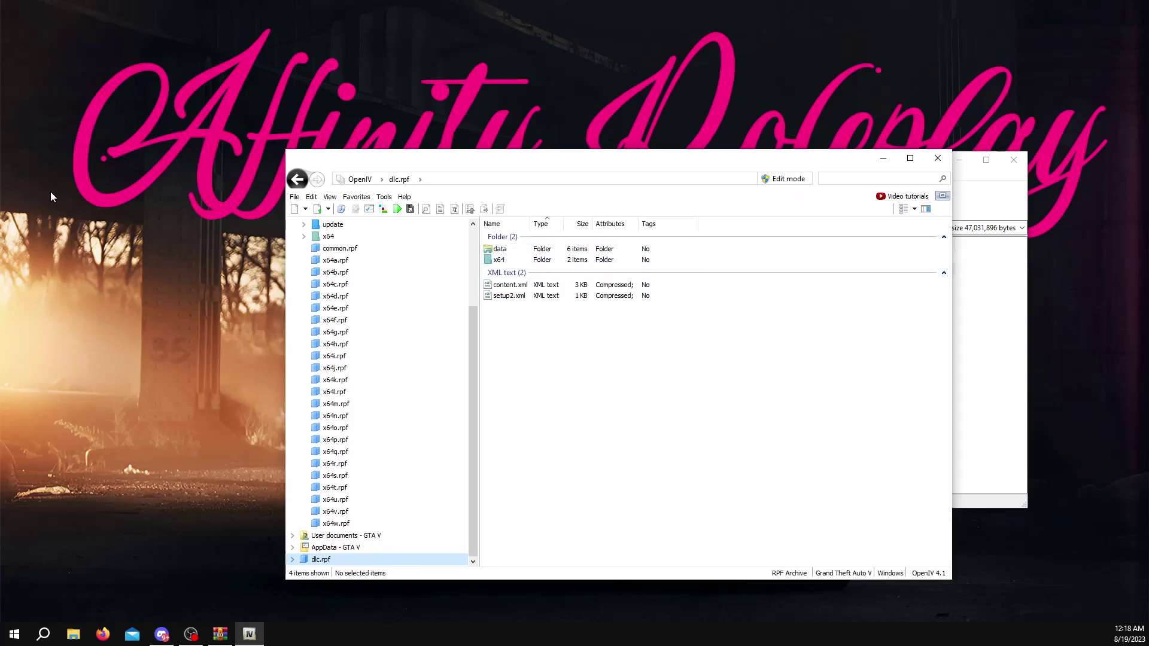
Create a folder on the desktop, keeping the default name New folder.
{"action": "right_click", "coordinate": [116, 160]}
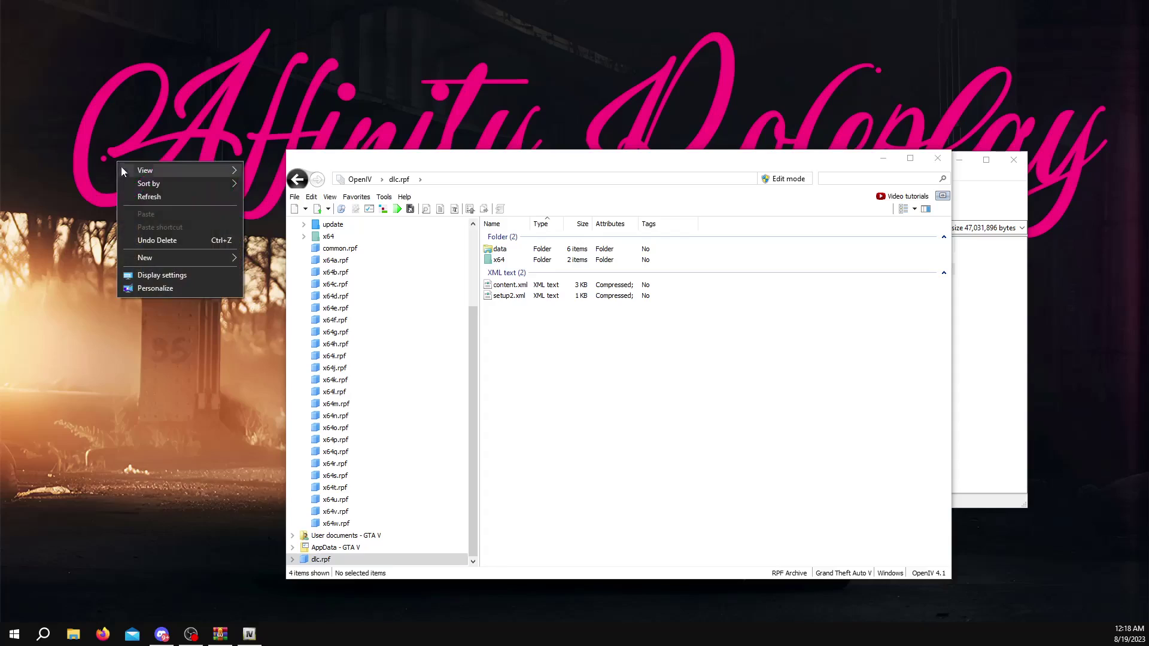
{"action": "mouse_move", "coordinate": [152, 253]}
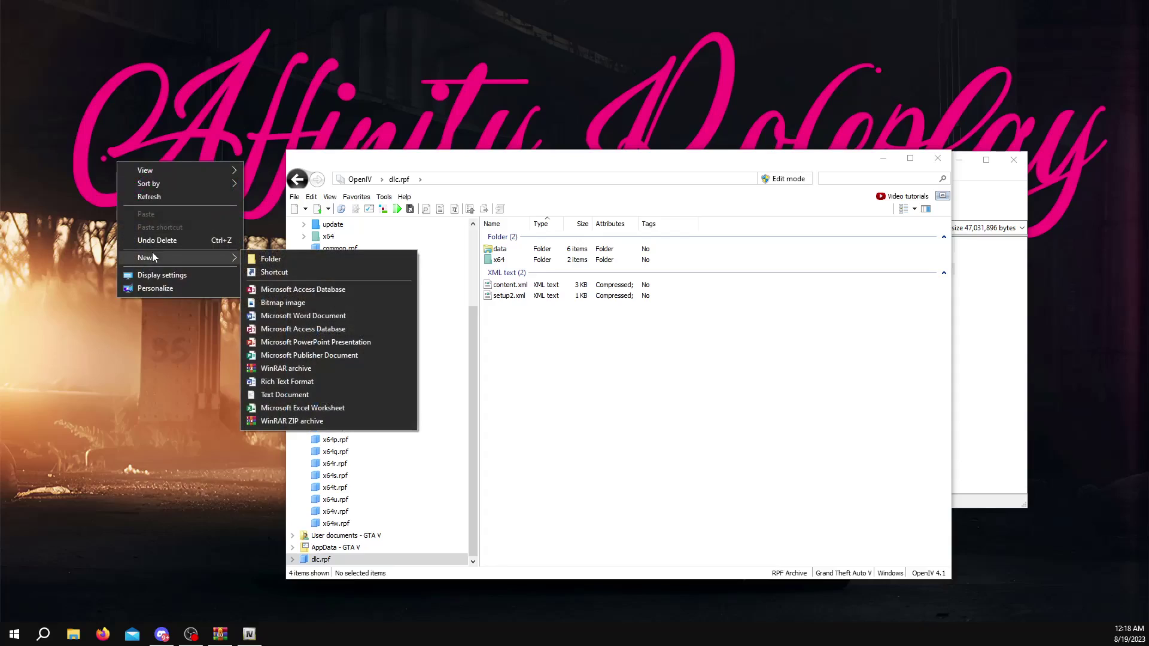
{"action": "left_click", "coordinate": [270, 258]}
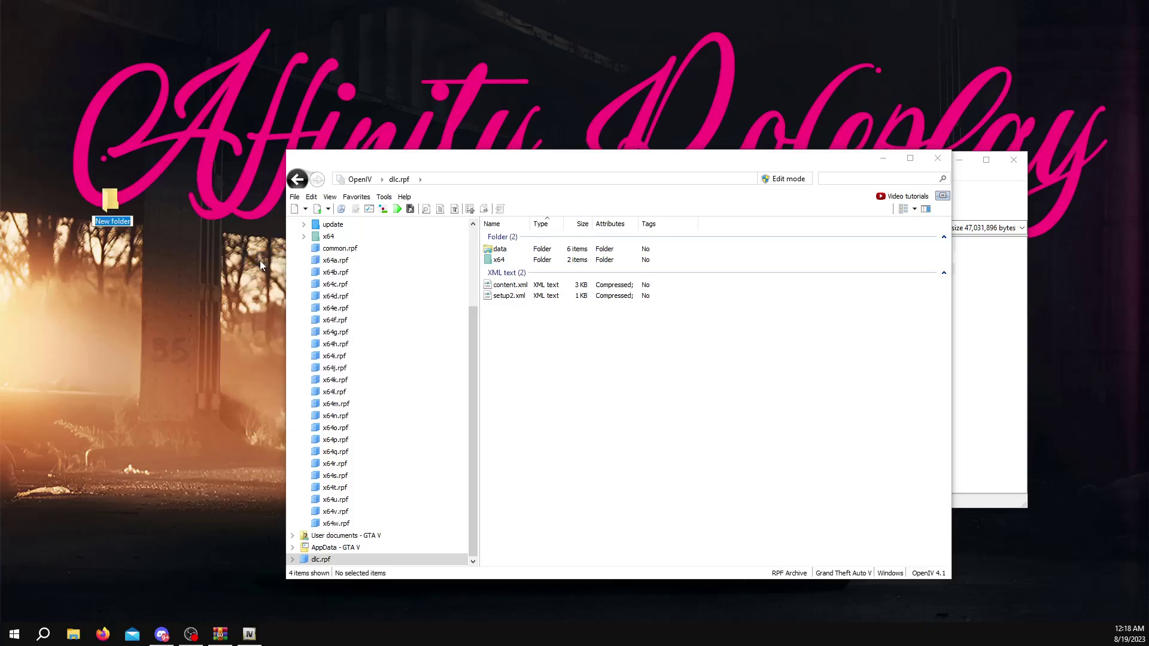
{"action": "left_click", "coordinate": [111, 200]}
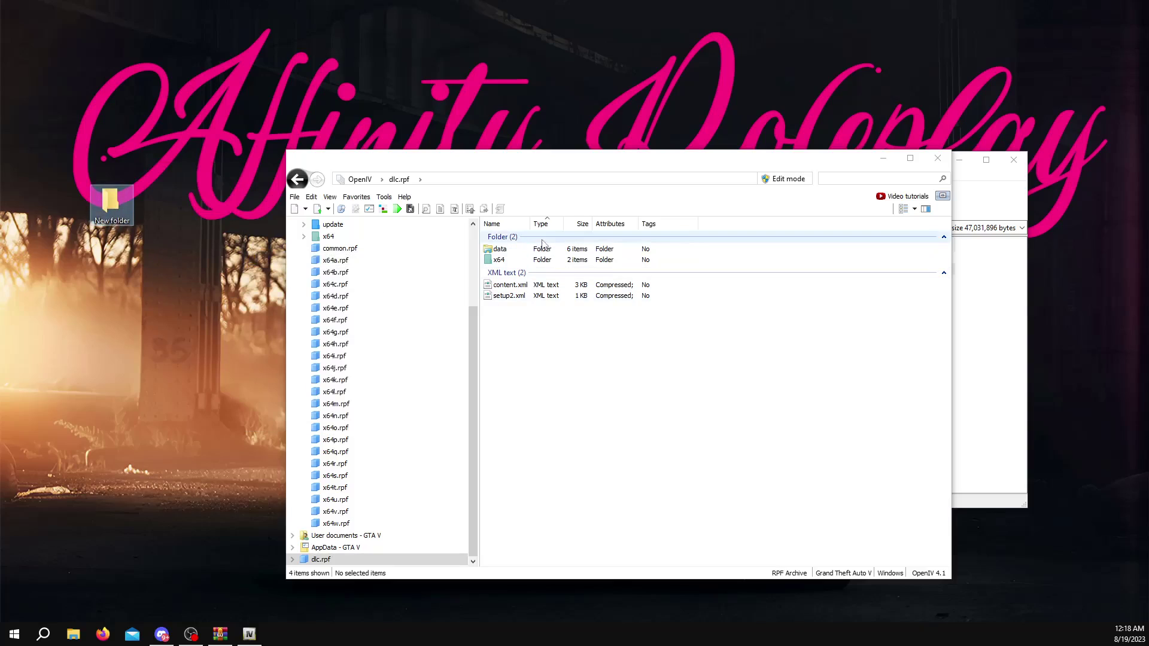
Open x64 > vehicles.rpf and drag exor.yft, exor_hi.yft and exor.ytd onto New folder.
{"action": "double_click", "coordinate": [539, 259]}
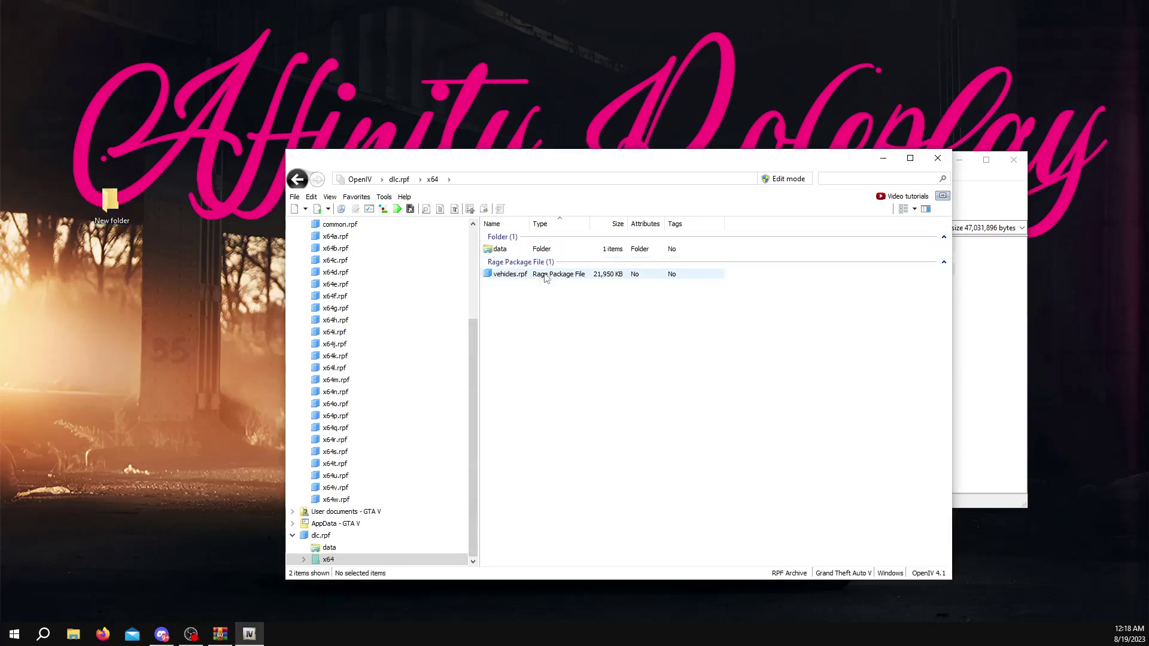
{"action": "left_click", "coordinate": [298, 180]}
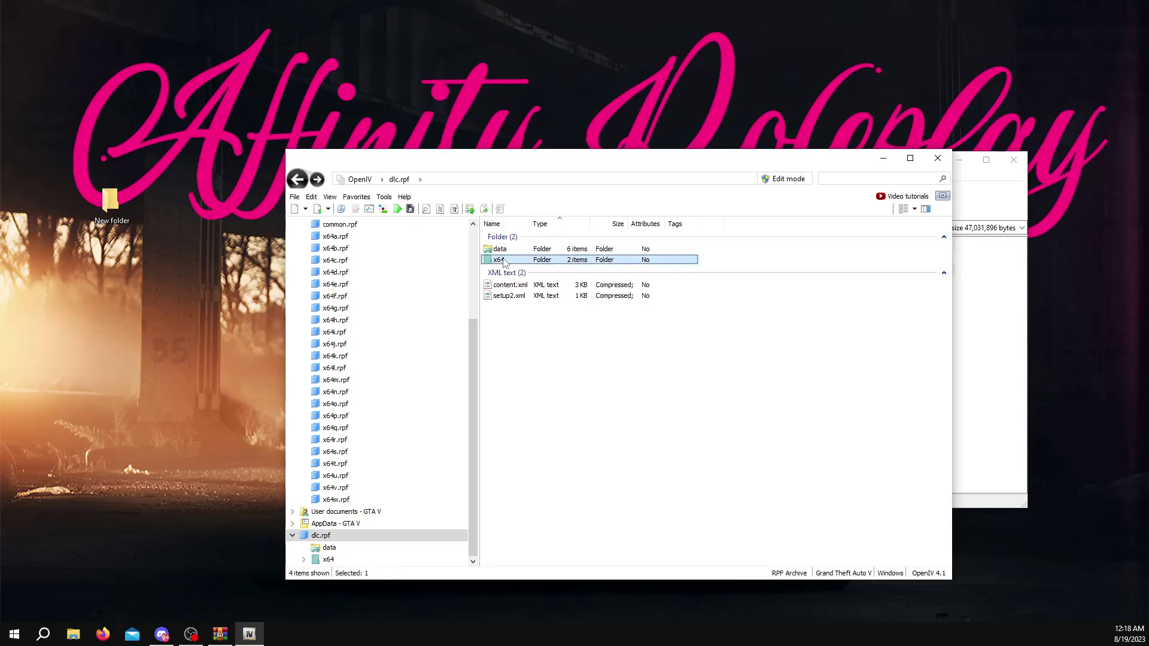
{"action": "double_click", "coordinate": [502, 260]}
{"action": "double_click", "coordinate": [509, 275]}
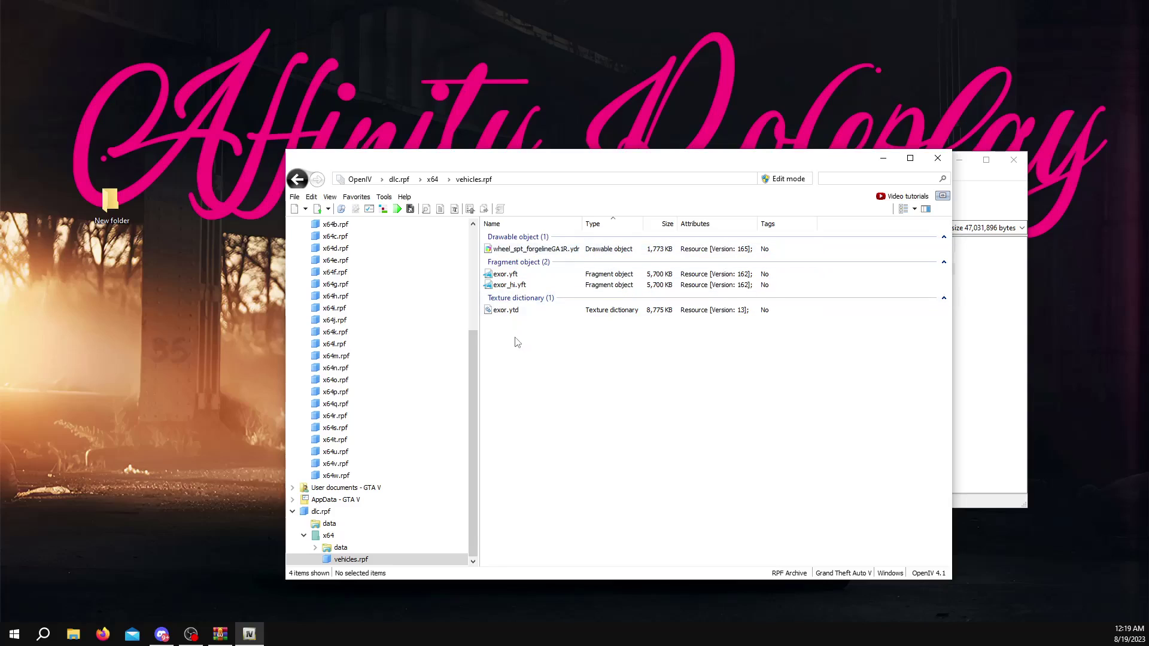
{"action": "left_click_drag", "start_coordinate": [515, 337], "coordinate": [525, 280]}
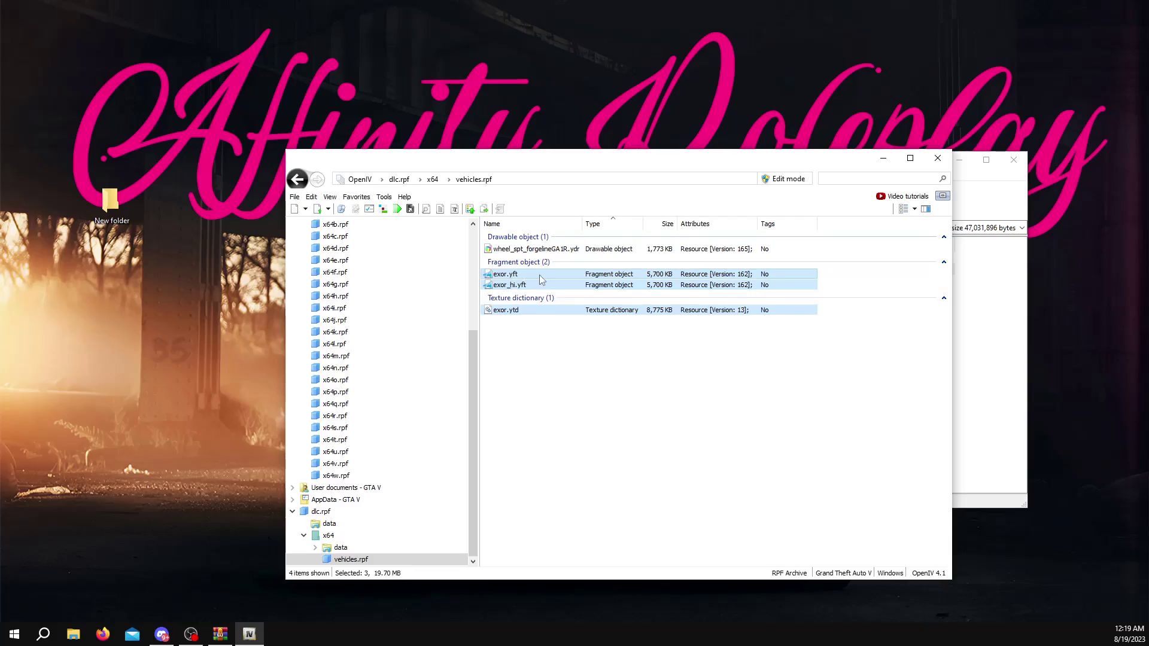
{"action": "left_click_drag", "start_coordinate": [522, 282], "coordinate": [113, 206]}
Inside New folder, create a subfolder named stream.
{"action": "double_click", "coordinate": [110, 204]}
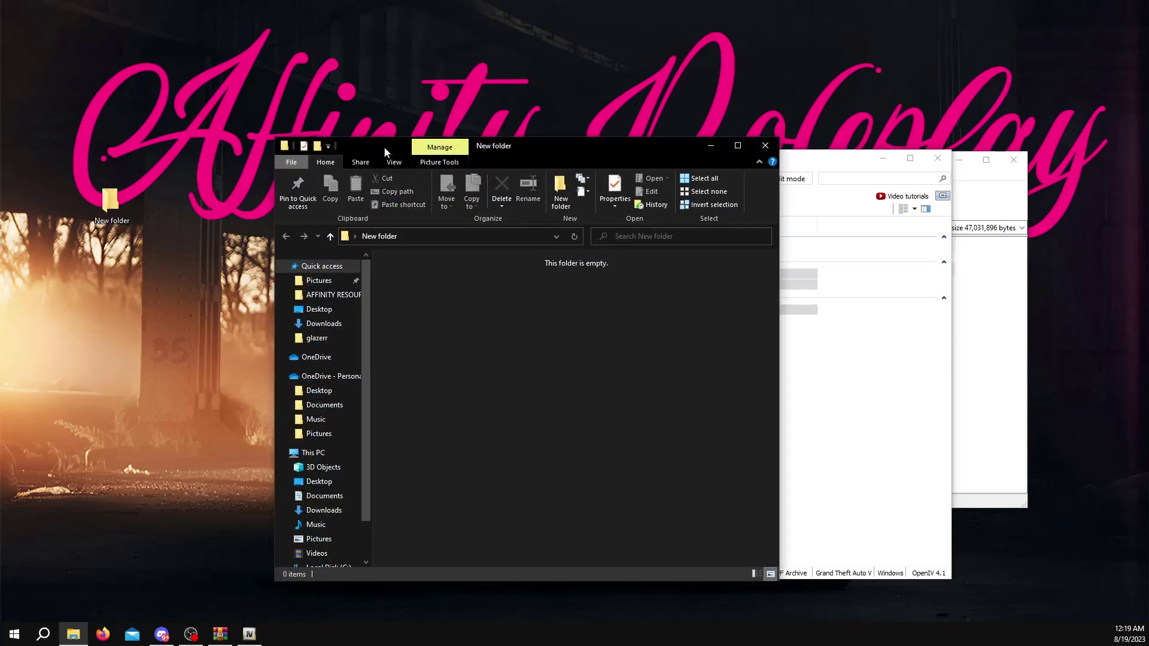
{"action": "left_click_drag", "start_coordinate": [543, 147], "coordinate": [383, 131]}
{"action": "right_click", "coordinate": [251, 267]}
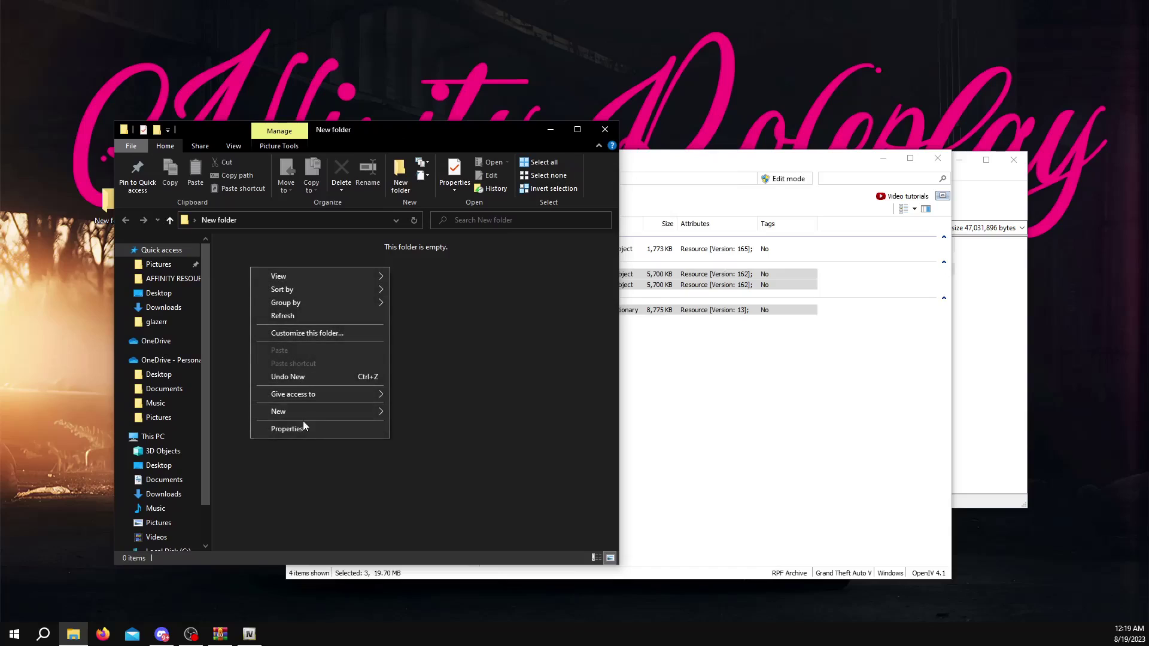
{"action": "mouse_move", "coordinate": [304, 414]}
{"action": "left_click", "coordinate": [426, 411]}
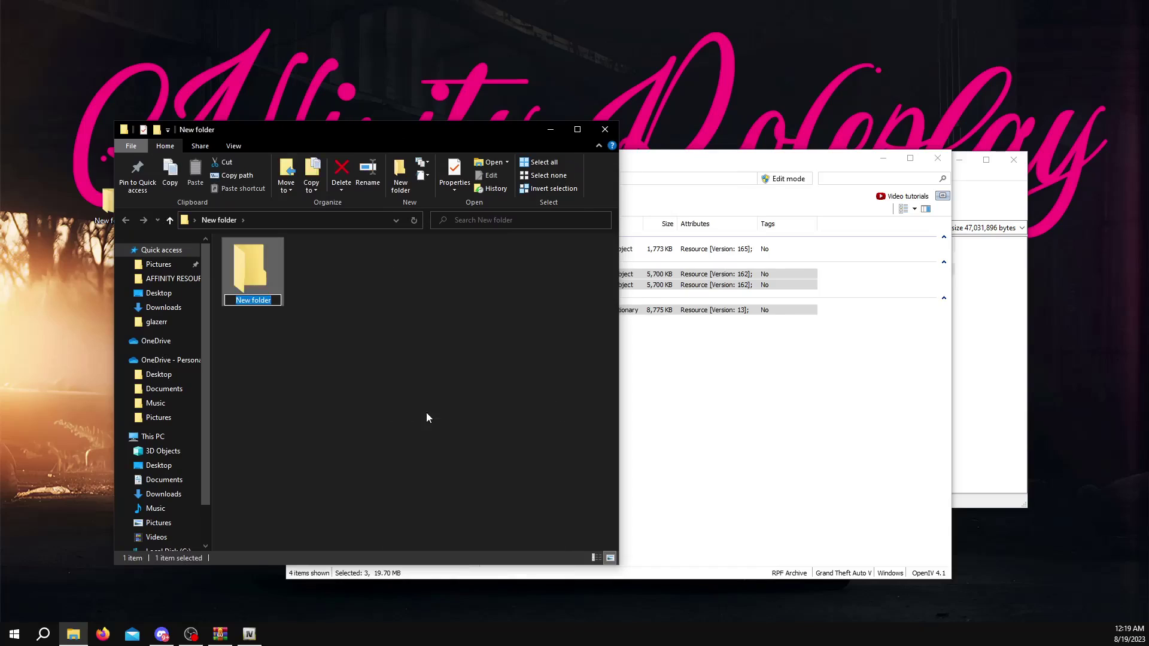
{"action": "type", "text": "stream"}
{"action": "key", "text": "Return"}
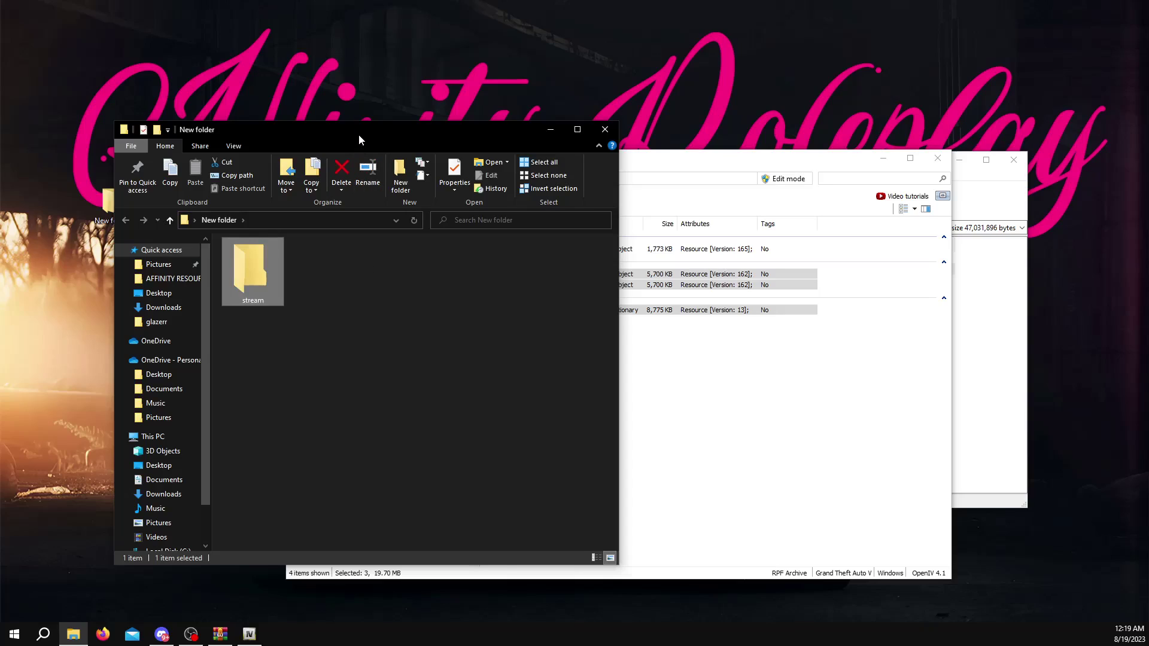
Switch the Explorer layout to Details and bring OpenIV forward.
{"action": "left_click_drag", "start_coordinate": [359, 140], "coordinate": [356, 135]}
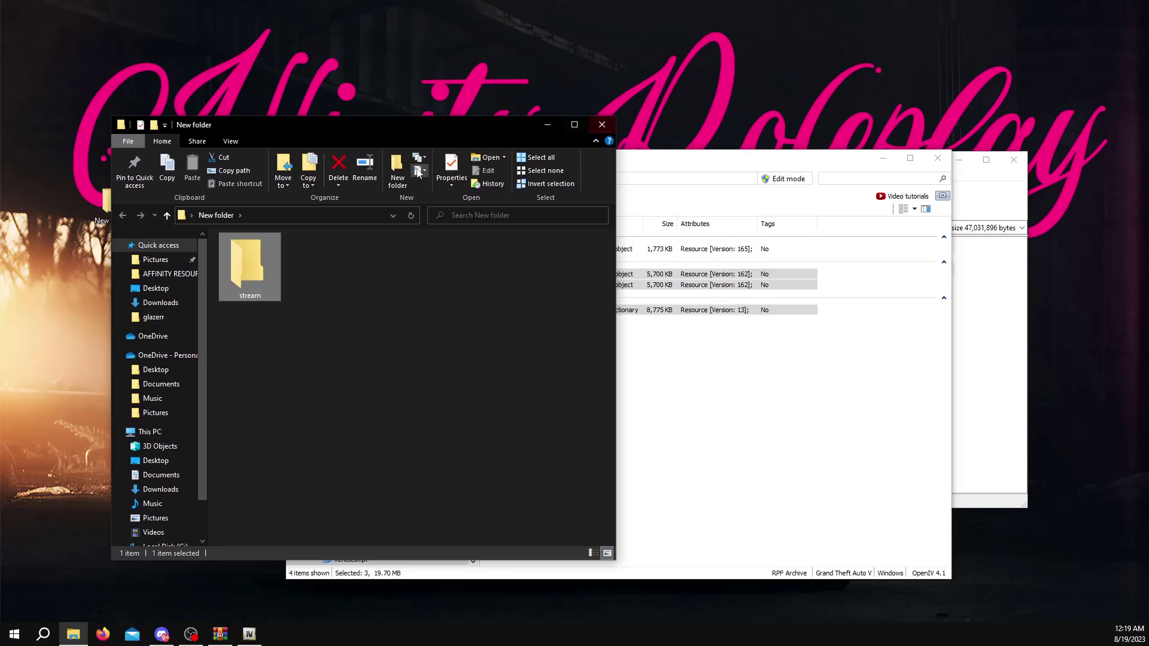
{"action": "left_click", "coordinate": [230, 142]}
{"action": "left_click", "coordinate": [315, 178]}
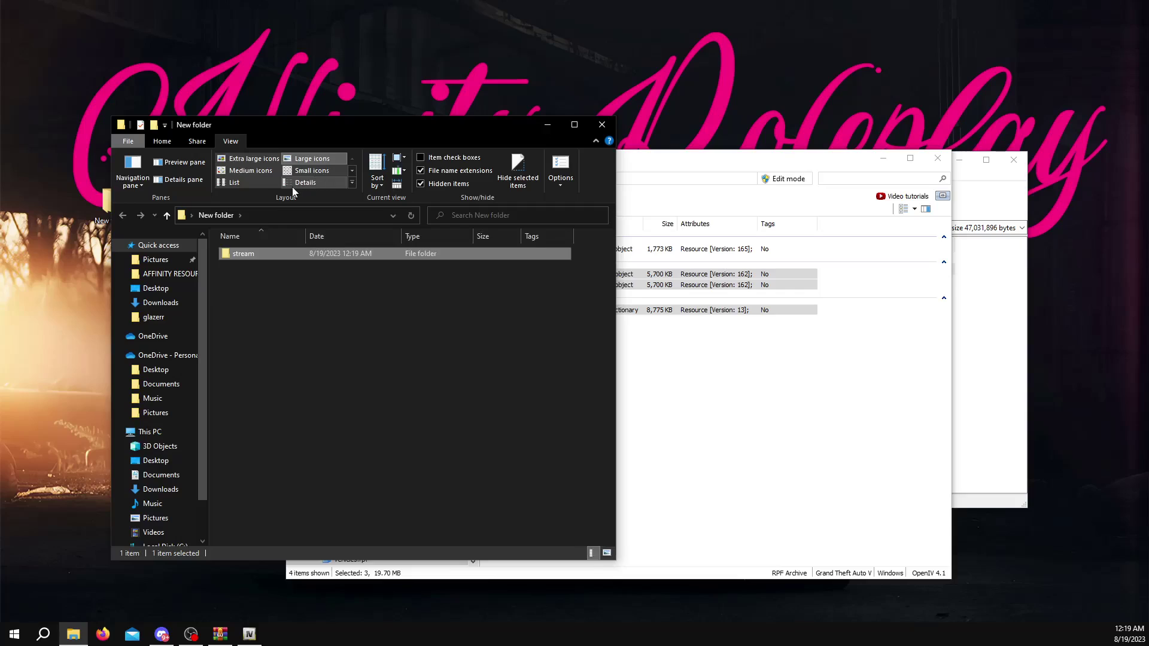
{"action": "left_click", "coordinate": [304, 297]}
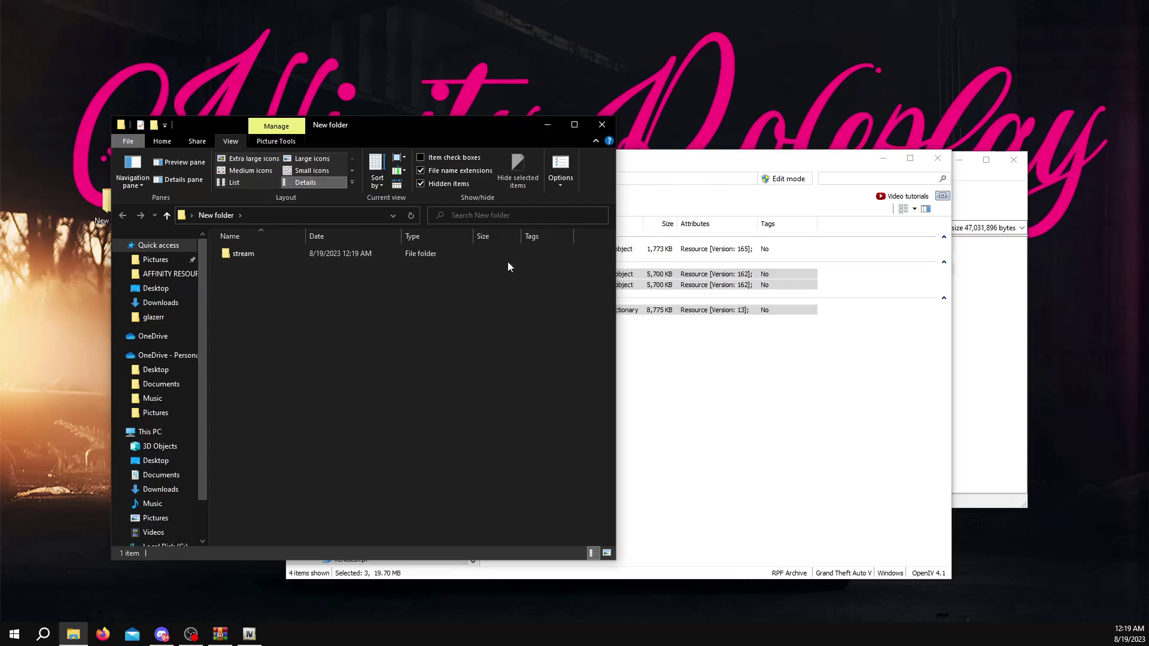
{"action": "left_click", "coordinate": [662, 171]}
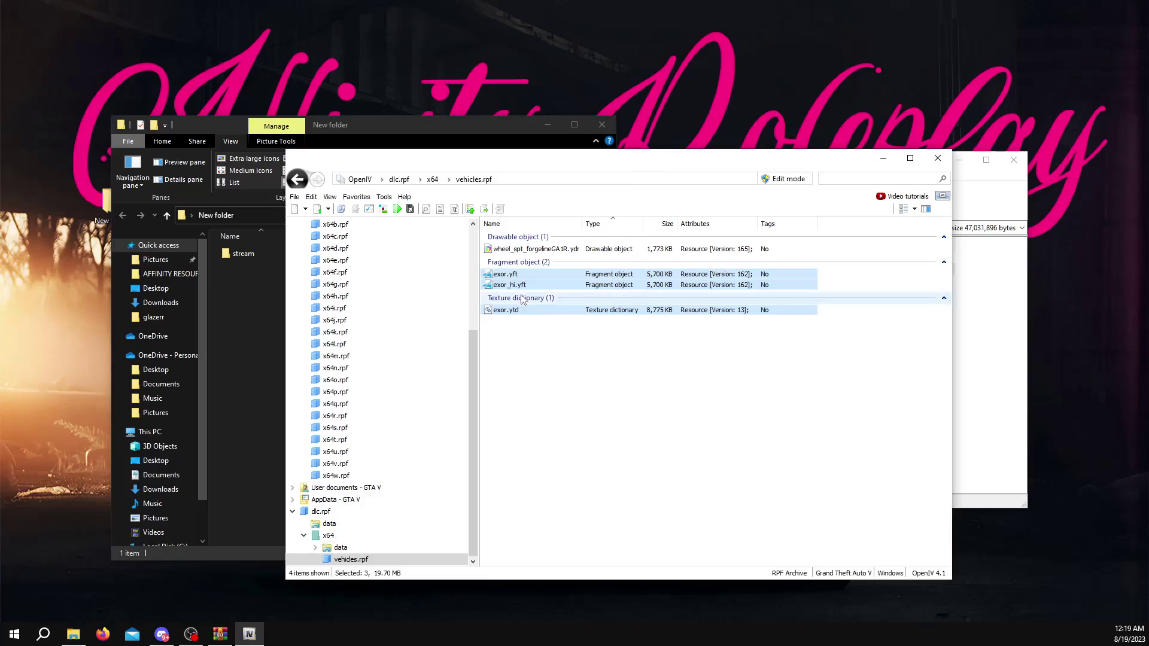
Copy exor.yft, exor_hi.yft and exor.ytd from OpenIV into stream and open it to verify.
{"action": "left_click_drag", "start_coordinate": [510, 285], "coordinate": [246, 257]}
{"action": "double_click", "coordinate": [239, 256]}
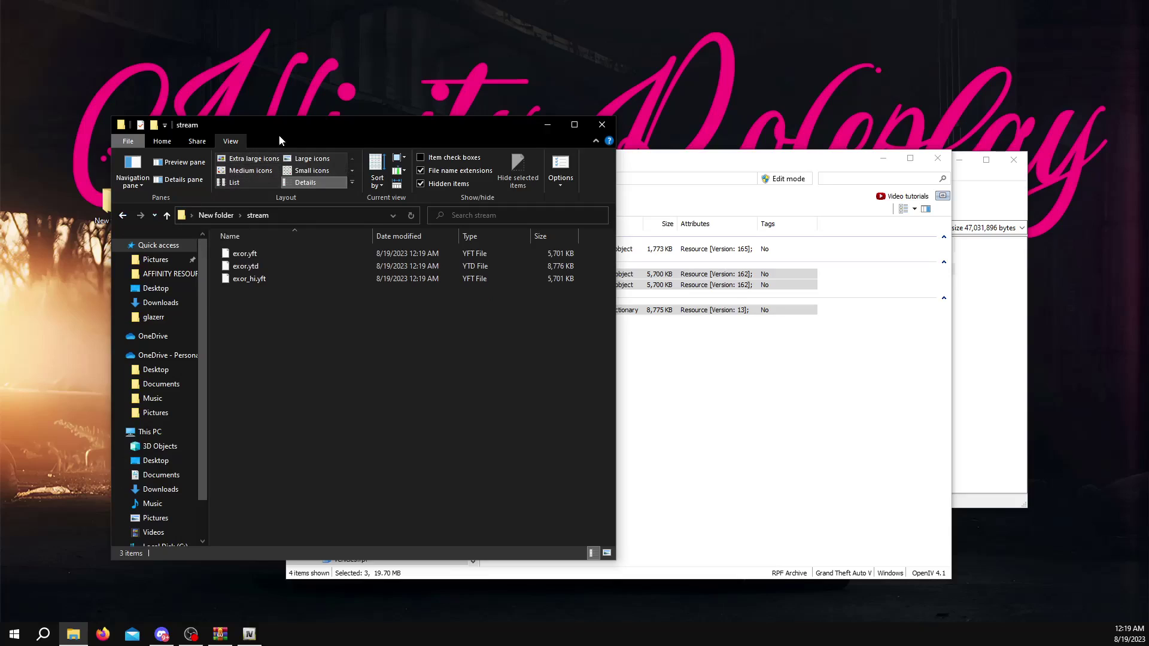
{"action": "left_click_drag", "start_coordinate": [288, 132], "coordinate": [361, 130]}
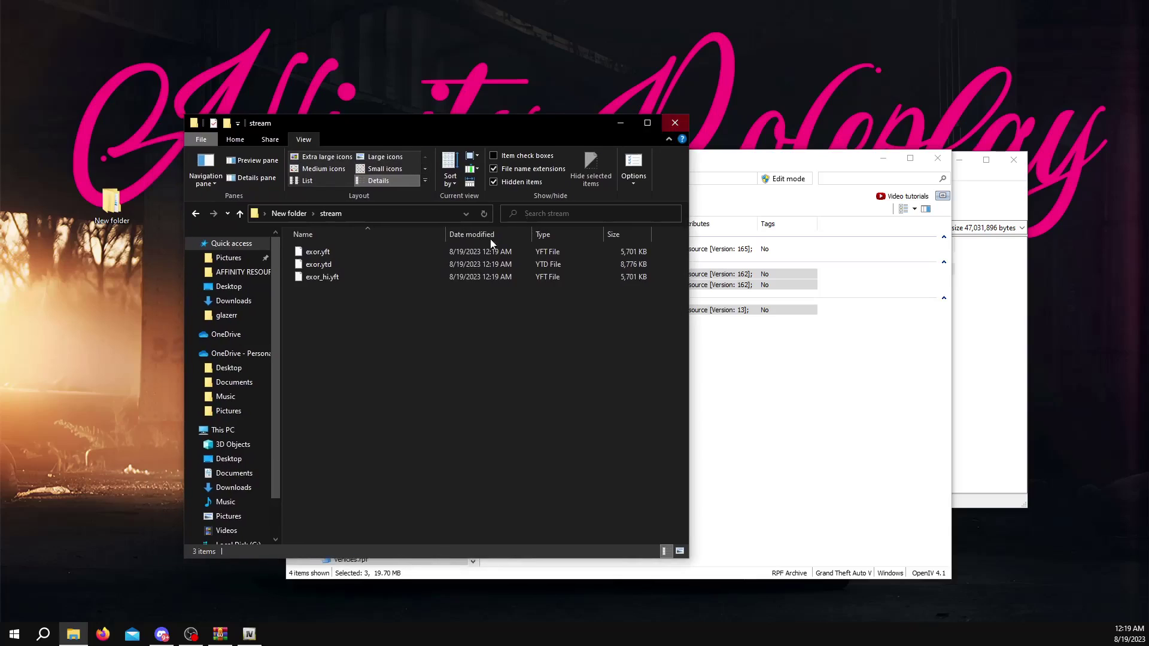
{"action": "left_click", "coordinate": [314, 257]}
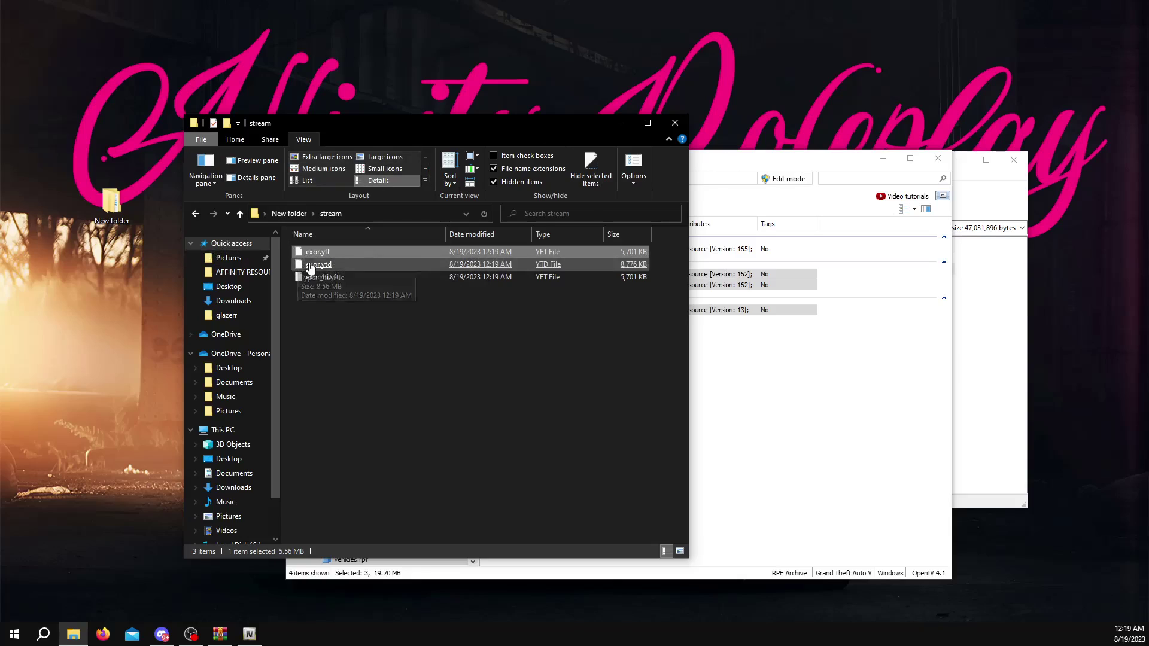
In OpenIV, navigate from vehicles.rpf back to dlc.rpf's data folder.
{"action": "left_click", "coordinate": [738, 179]}
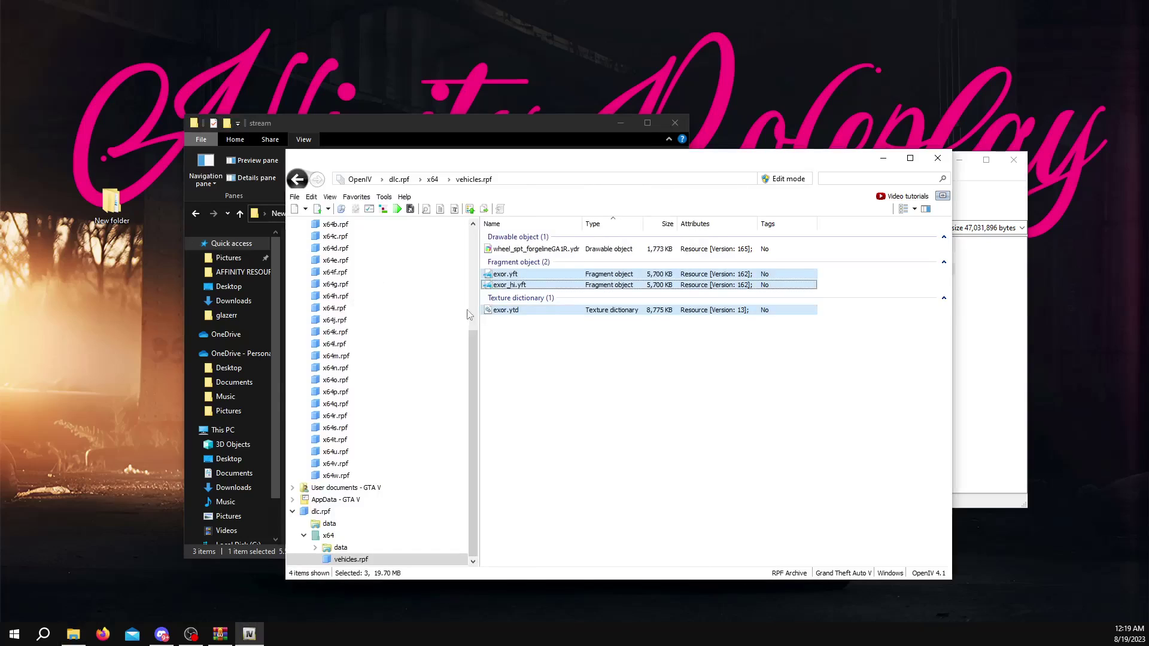
{"action": "left_click", "coordinate": [297, 180]}
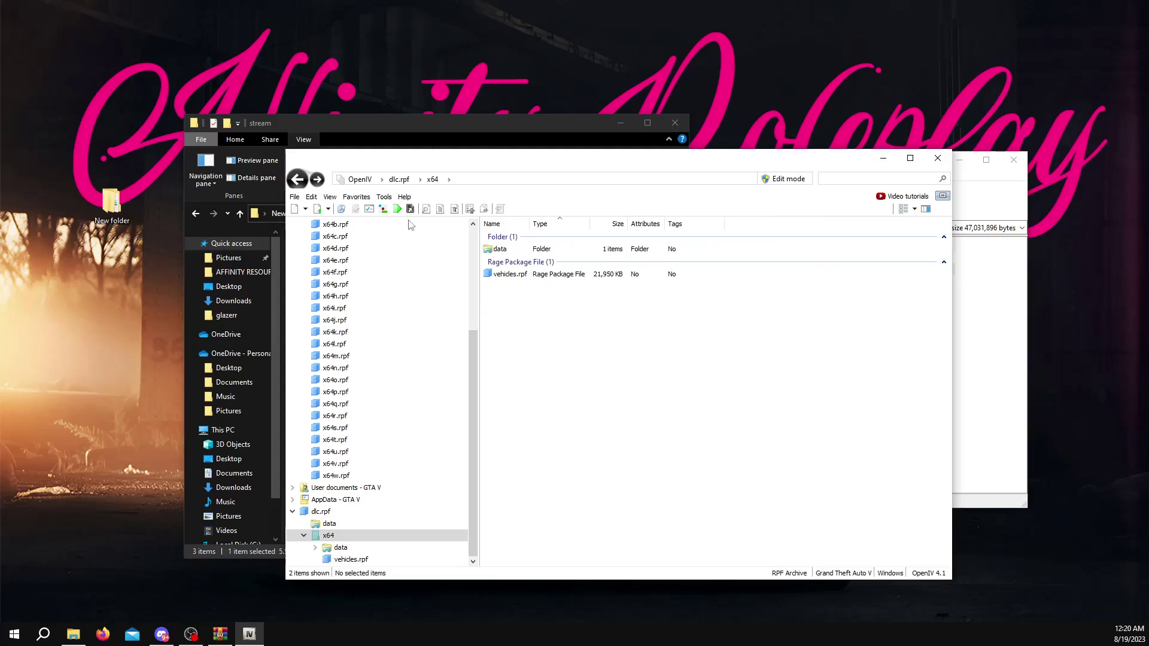
{"action": "double_click", "coordinate": [499, 250]}
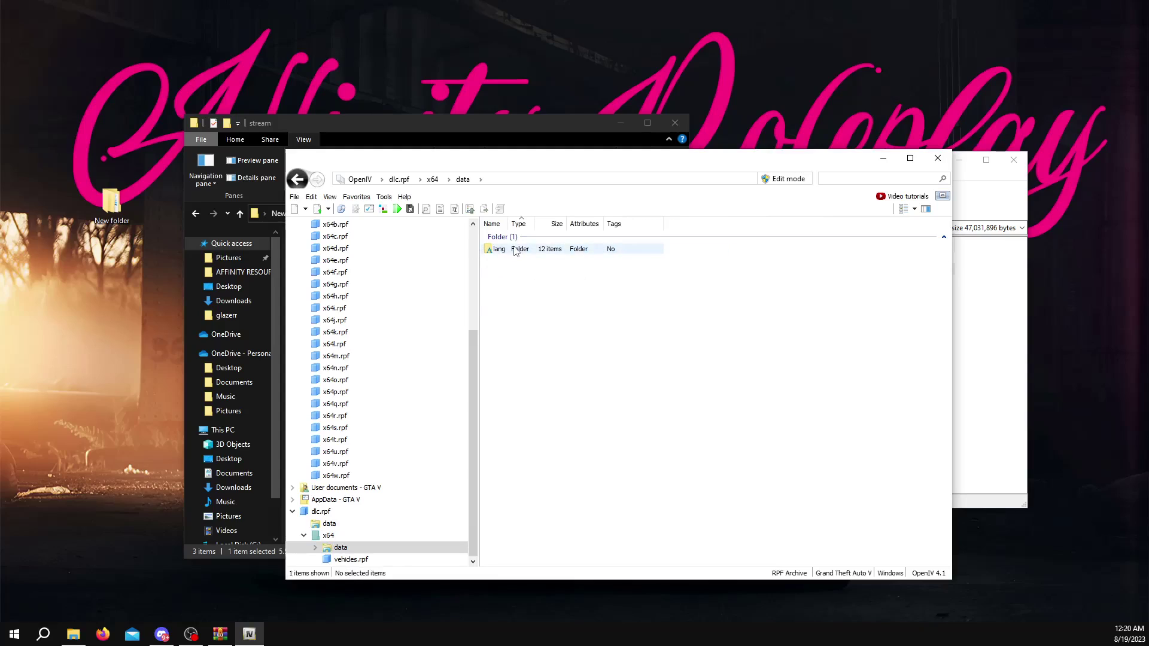
{"action": "double_click", "coordinate": [514, 250]}
{"action": "left_click", "coordinate": [298, 180]}
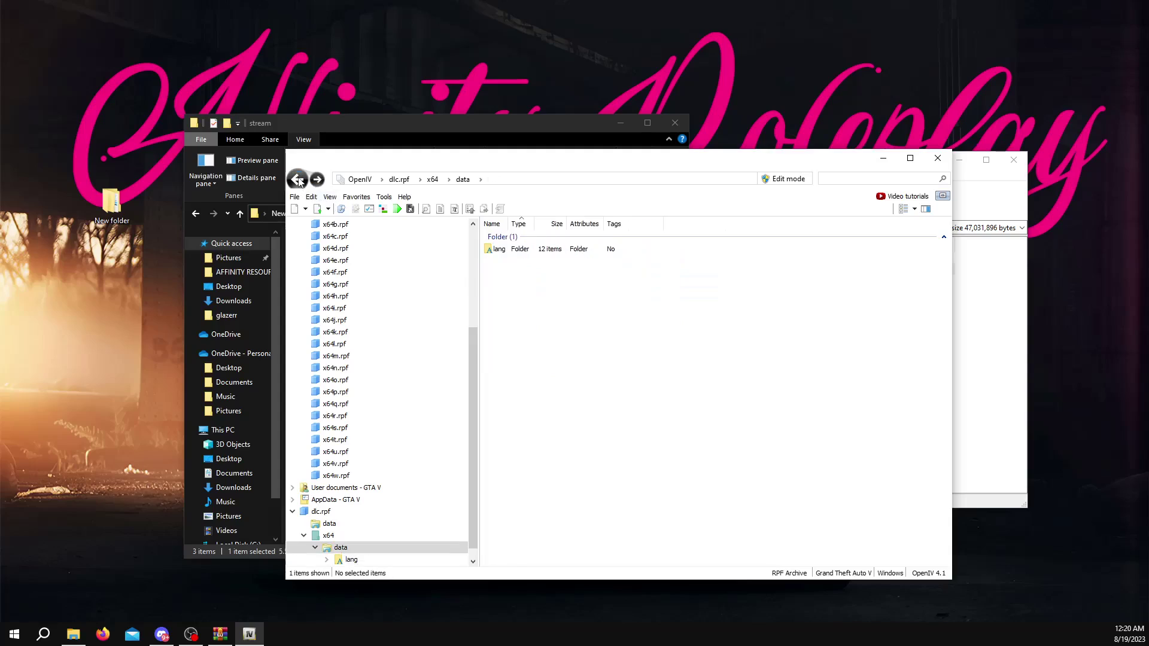
{"action": "left_click", "coordinate": [298, 180]}
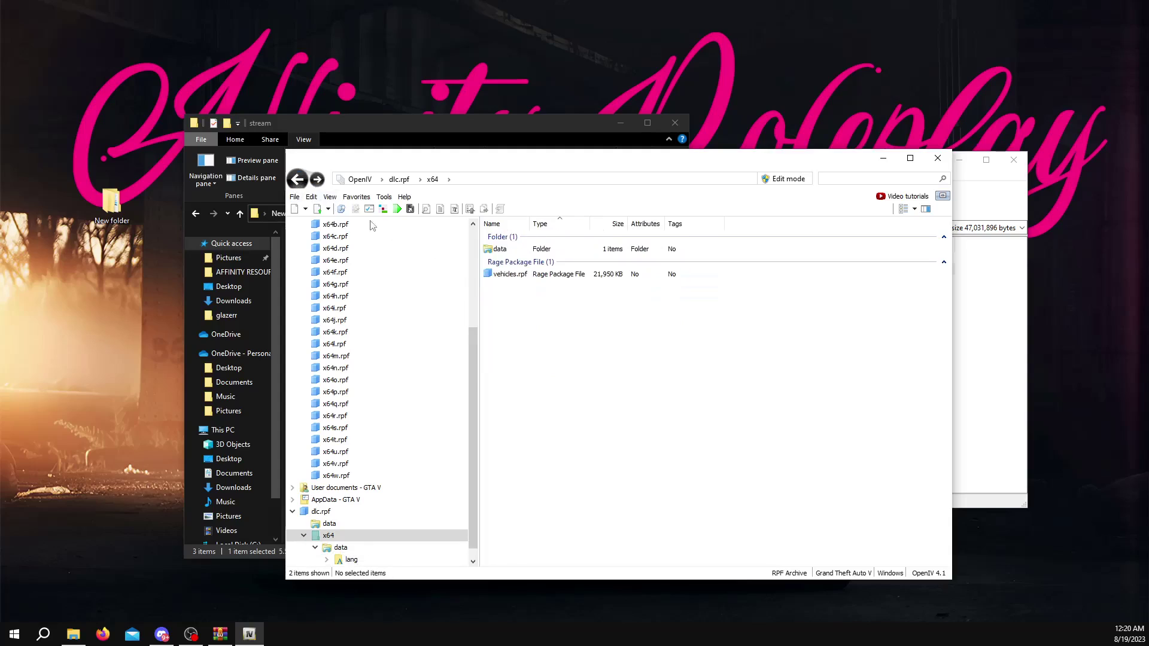
{"action": "left_click", "coordinate": [297, 180]}
{"action": "double_click", "coordinate": [505, 250]}
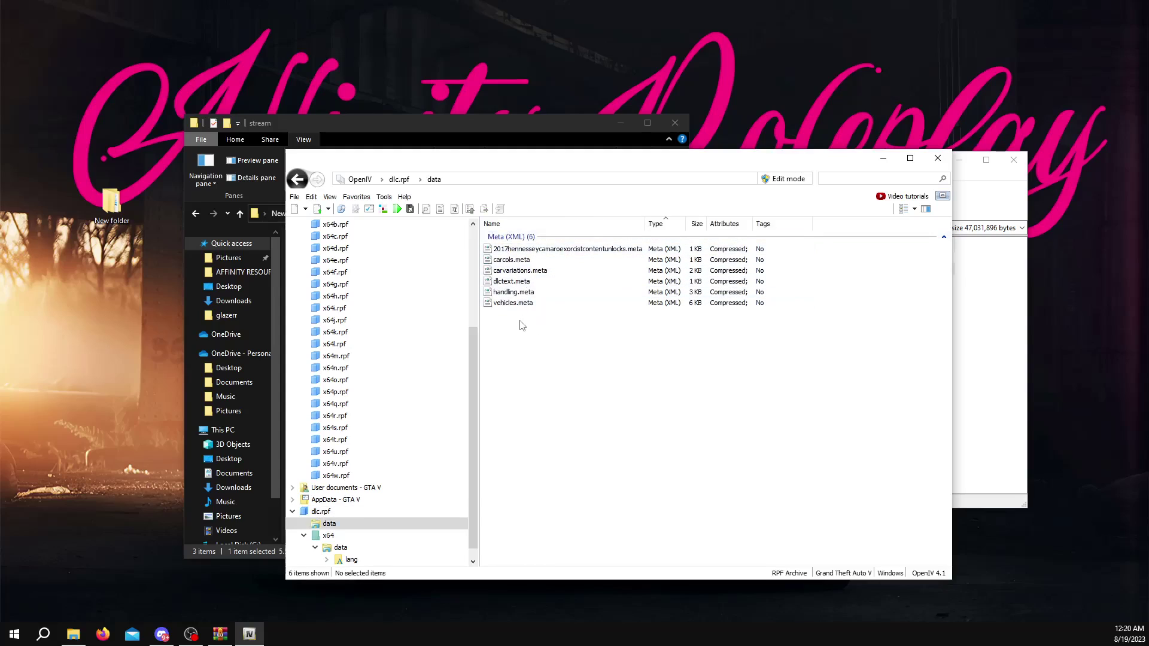
{"action": "left_click_drag", "start_coordinate": [452, 179], "coordinate": [571, 185]}
Copy the six .meta files, including vehicles.meta and handling.meta, into New folder.
{"action": "left_click", "coordinate": [350, 126]}
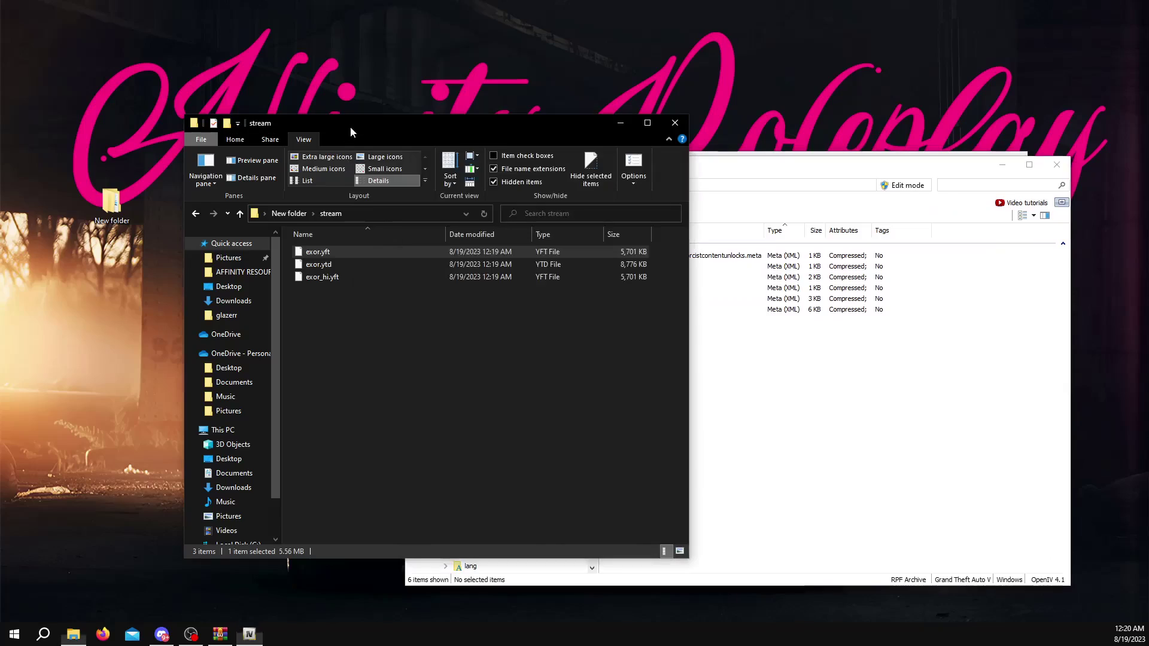
{"action": "left_click", "coordinate": [288, 213]}
{"action": "left_click_drag", "start_coordinate": [482, 130], "coordinate": [405, 126]}
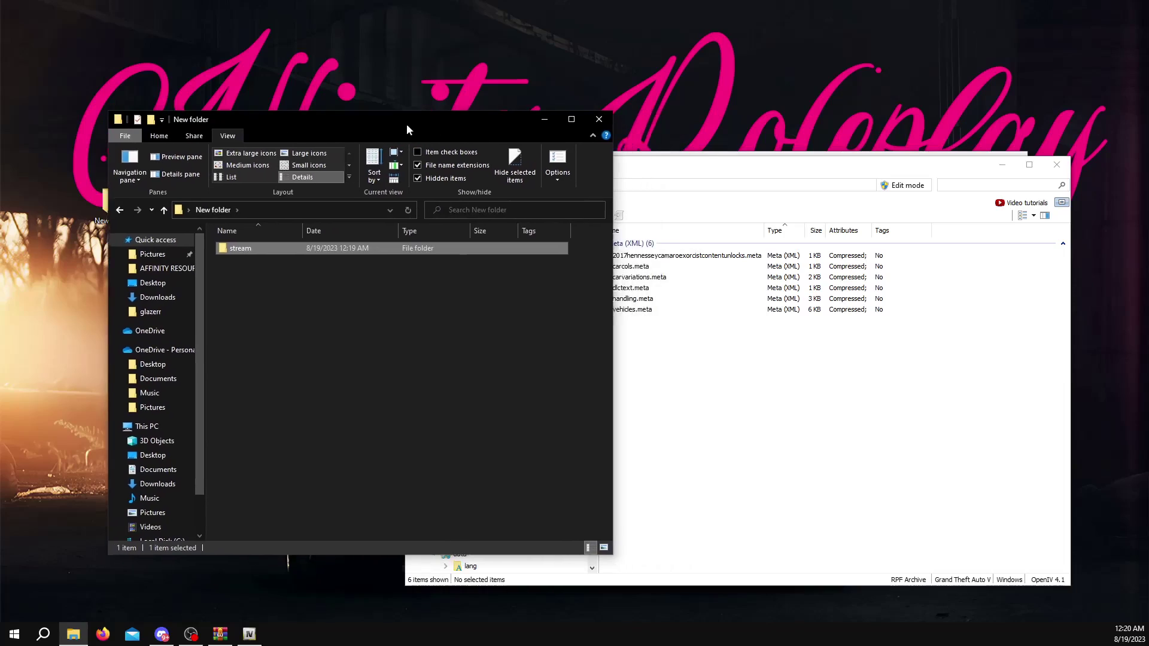
{"action": "left_click", "coordinate": [644, 181]}
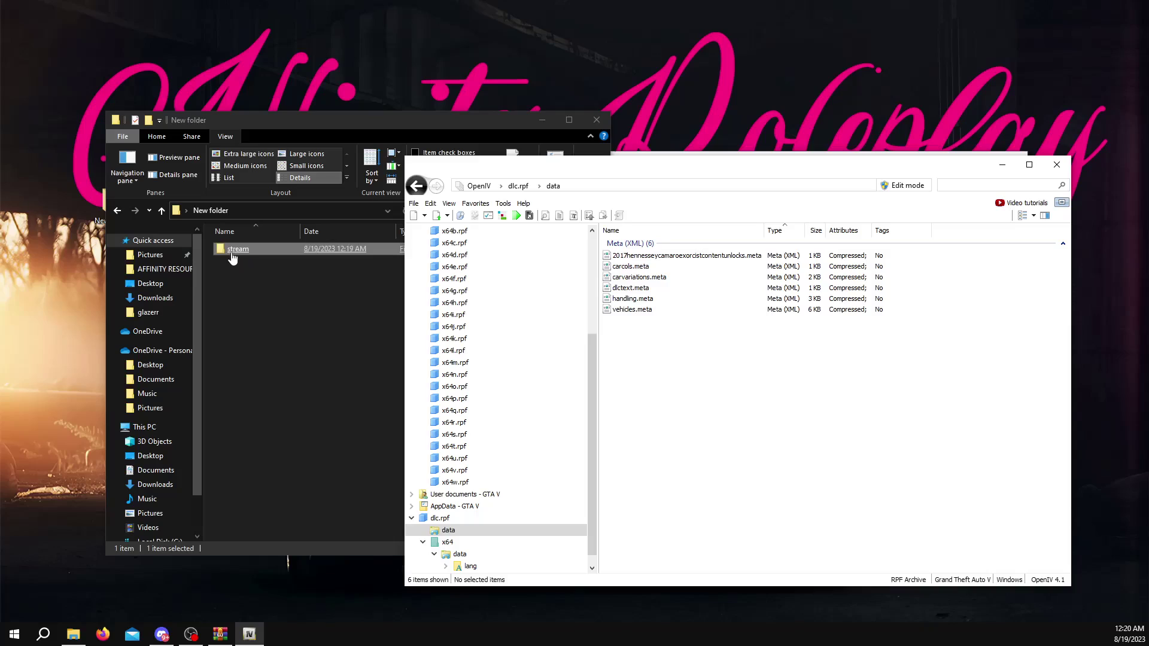
{"action": "left_click_drag", "start_coordinate": [653, 345], "coordinate": [278, 323]}
{"action": "left_click", "coordinate": [267, 361]}
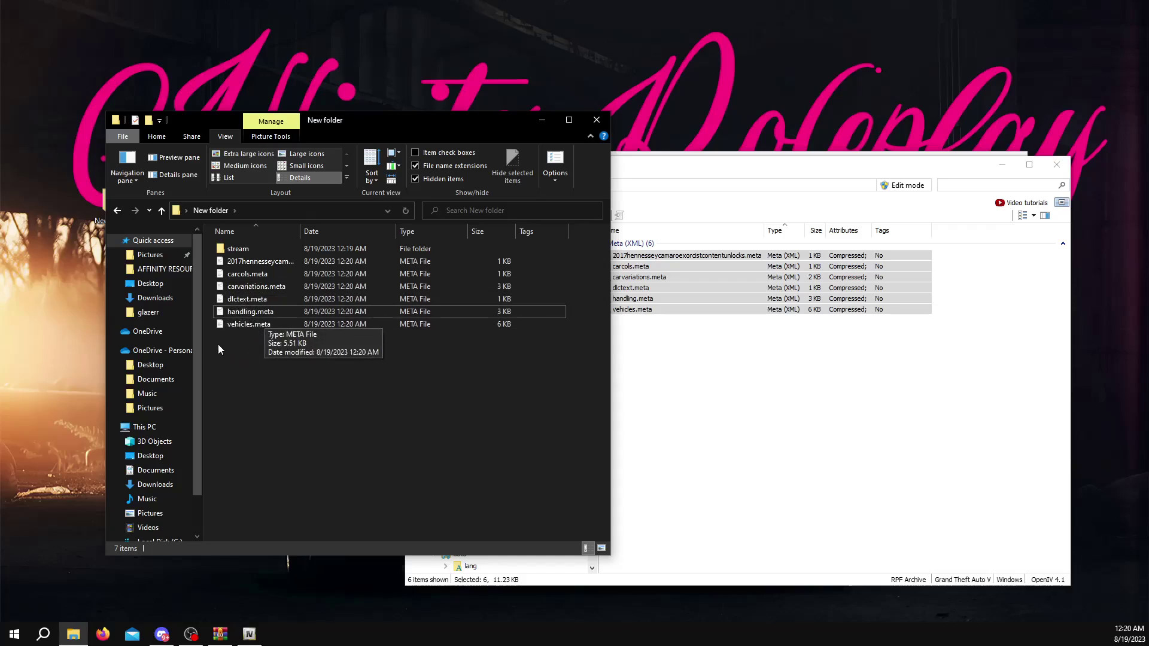
Open vehicles.meta from New folder with Edit with Notepad++.
{"action": "key", "text": "Up"}
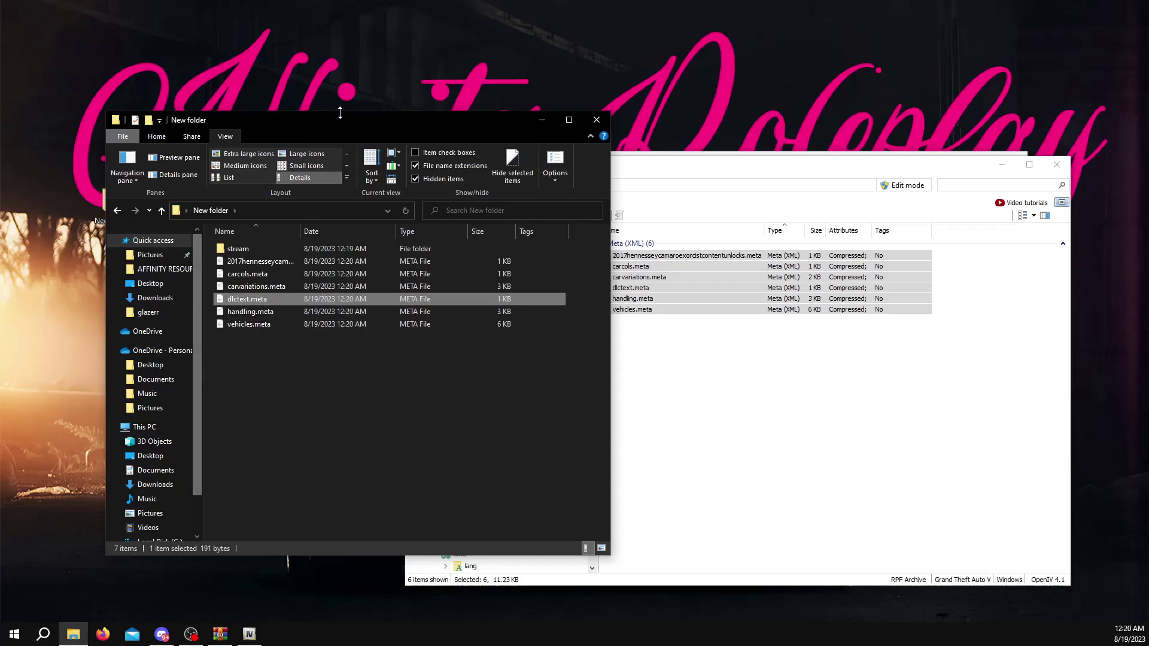
{"action": "key", "text": "Down"}
{"action": "right_click", "coordinate": [239, 327]}
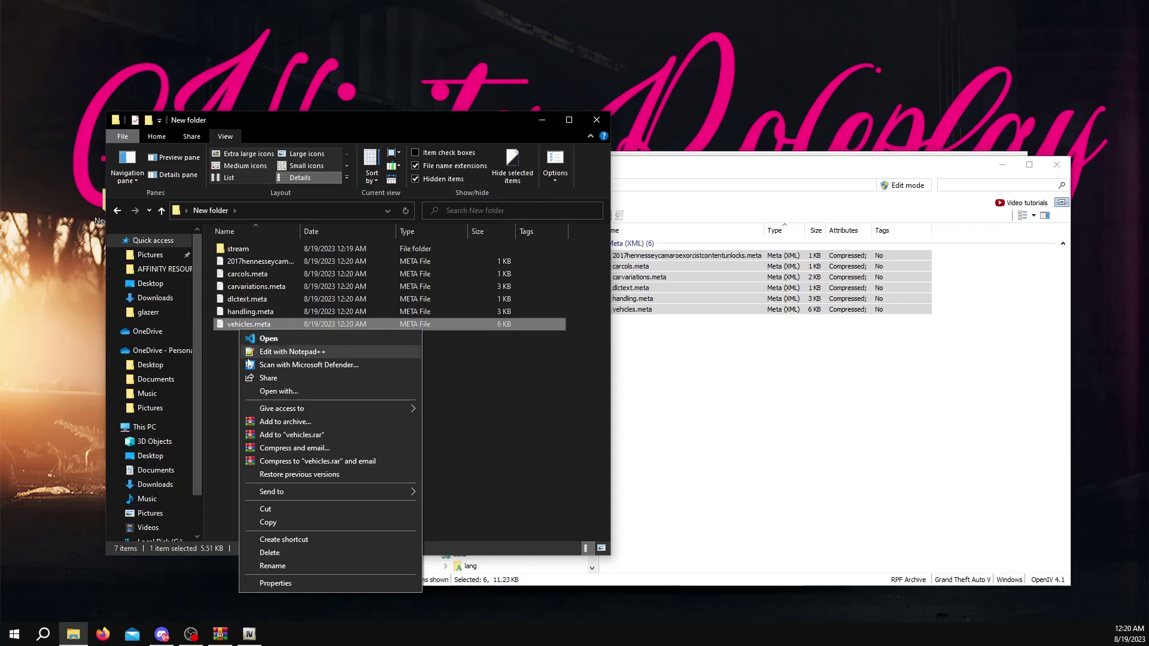
{"action": "left_click", "coordinate": [243, 328]}
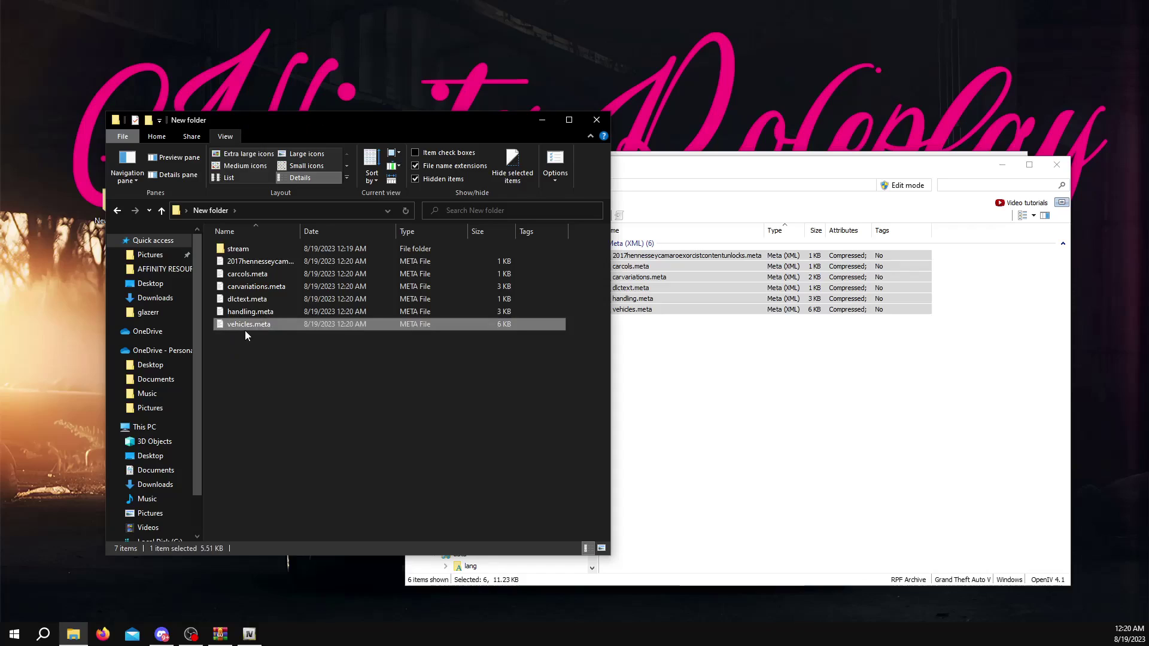
{"action": "right_click", "coordinate": [242, 331]}
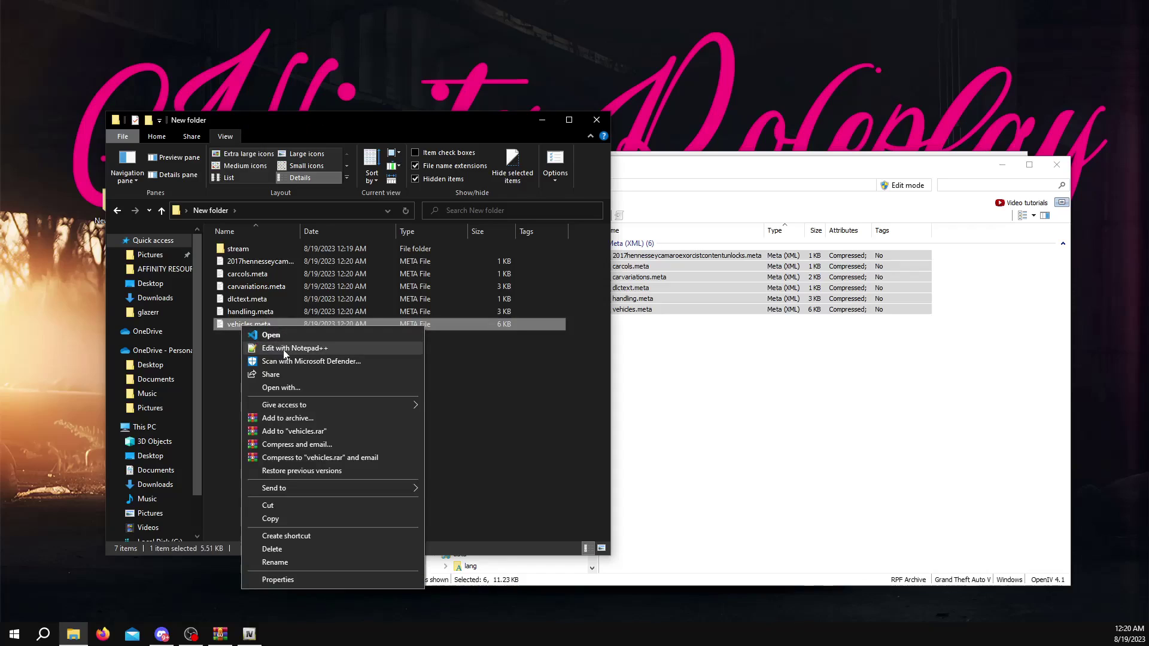
{"action": "left_click", "coordinate": [223, 351]}
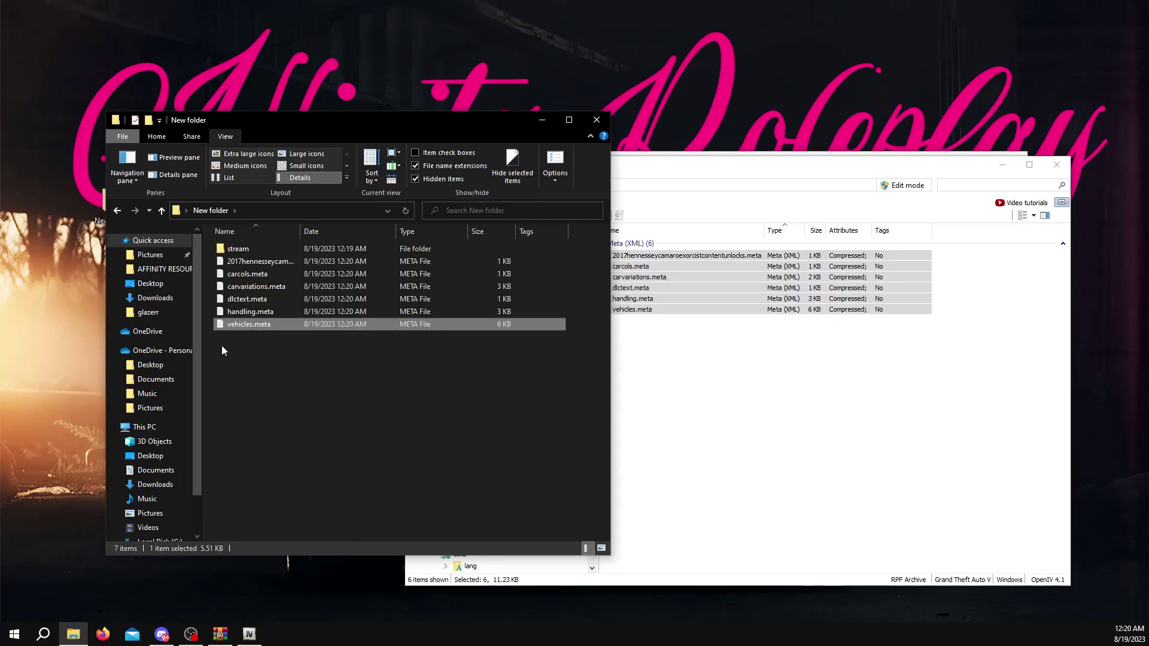
{"action": "right_click", "coordinate": [244, 330]}
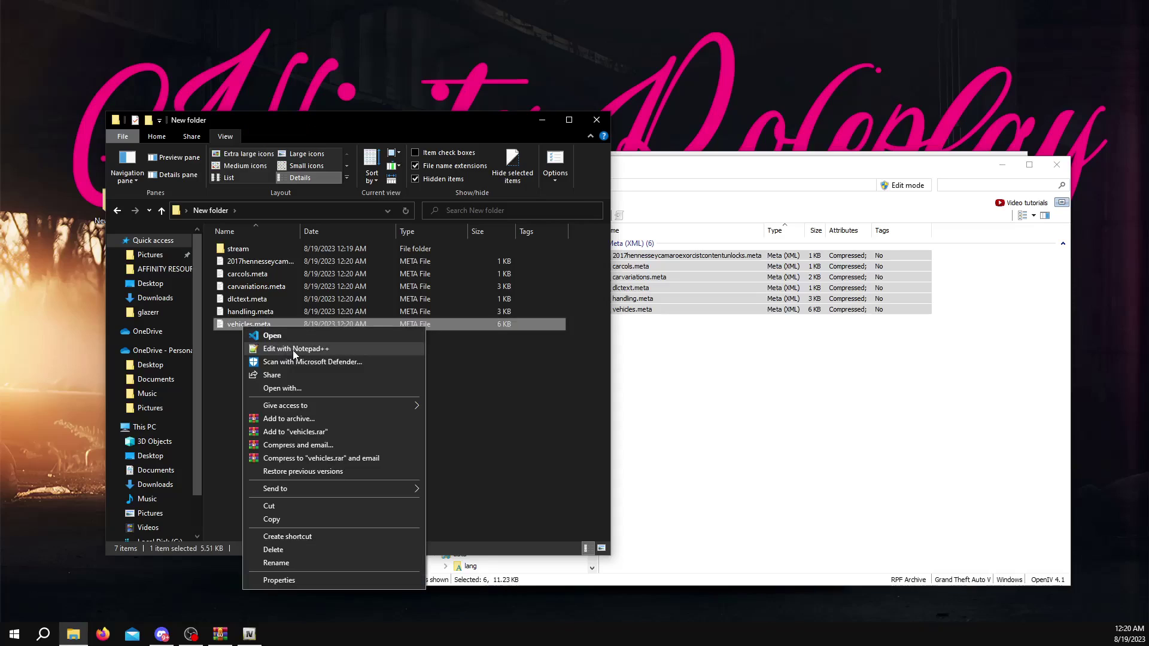
{"action": "right_click", "coordinate": [238, 329]}
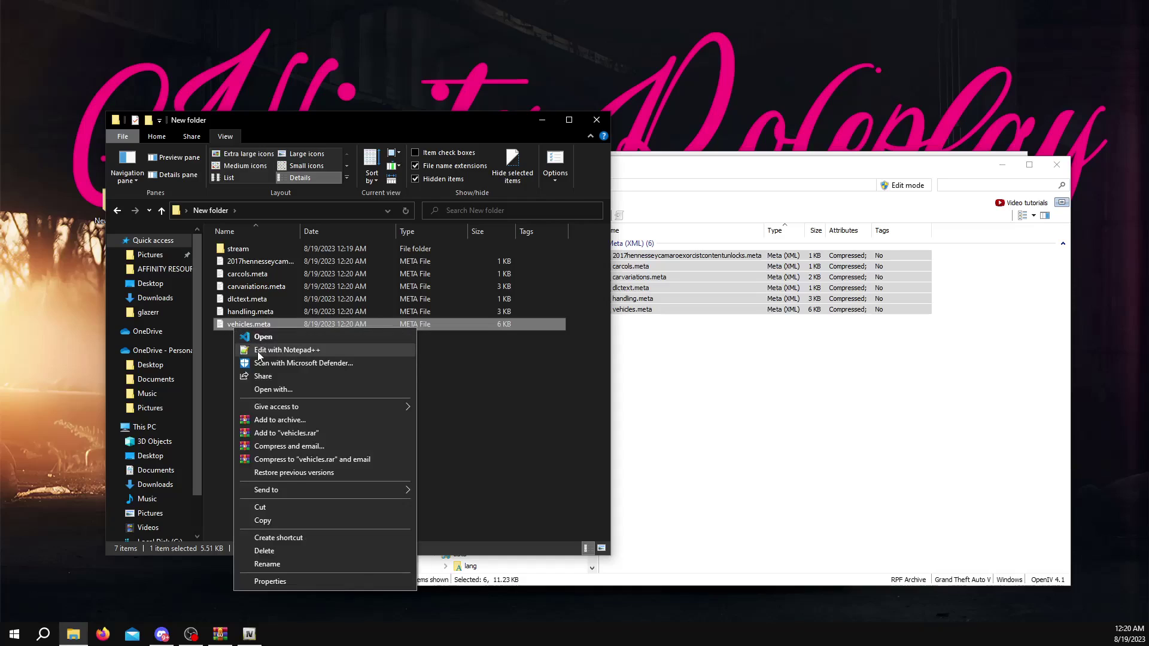
{"action": "left_click", "coordinate": [291, 351]}
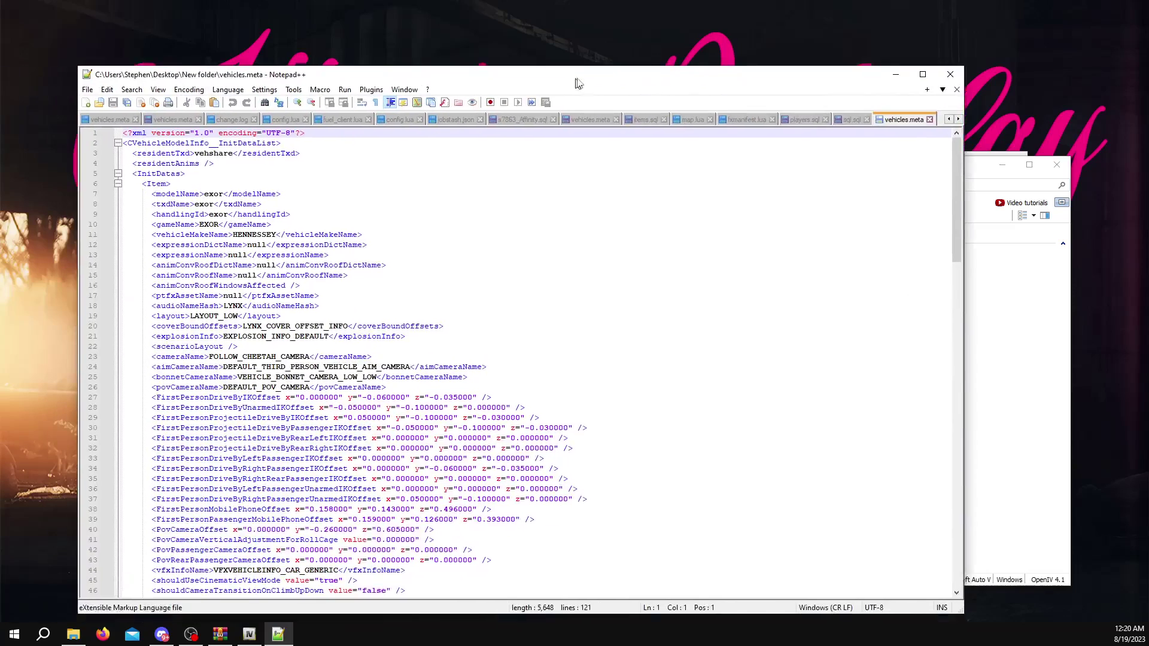
Change the gameName EXOR to exor in vehicles.meta, save, and close Notepad++.
{"action": "left_click_drag", "start_coordinate": [576, 82], "coordinate": [646, 78]}
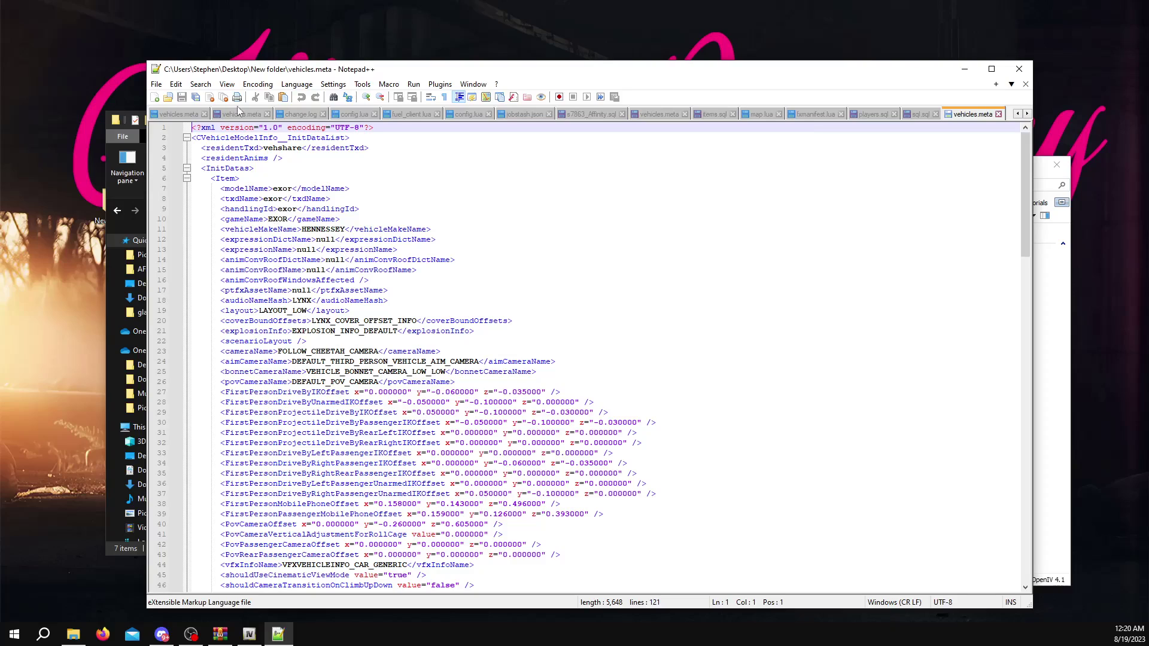
{"action": "double_click", "coordinate": [277, 220]}
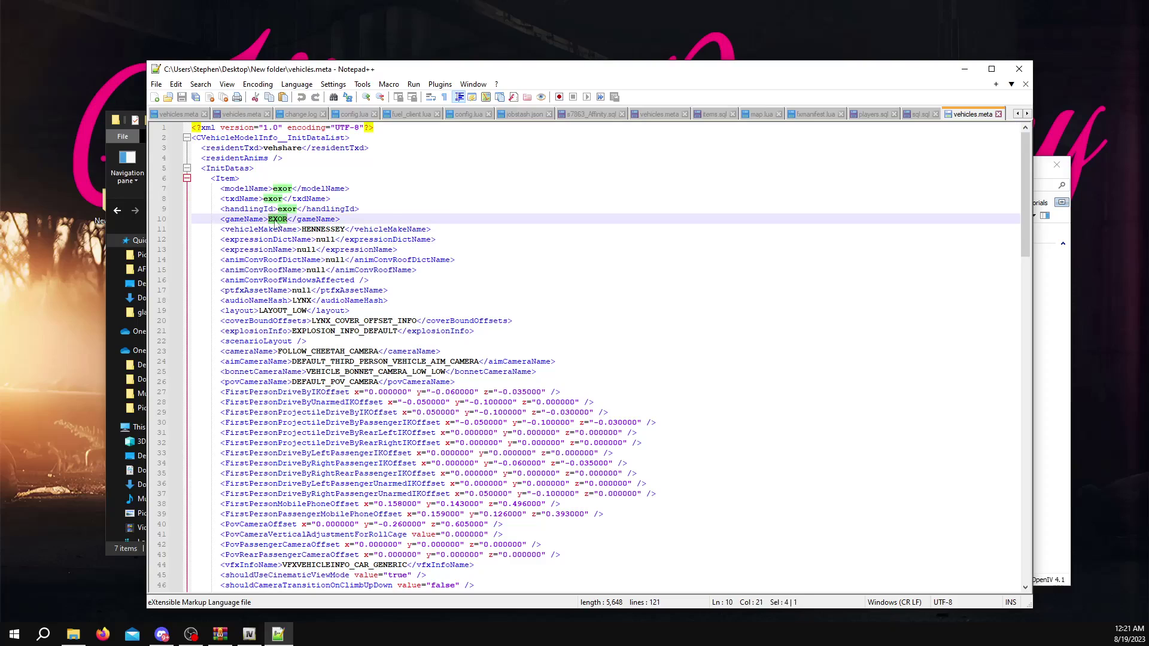
{"action": "type", "text": "exor"}
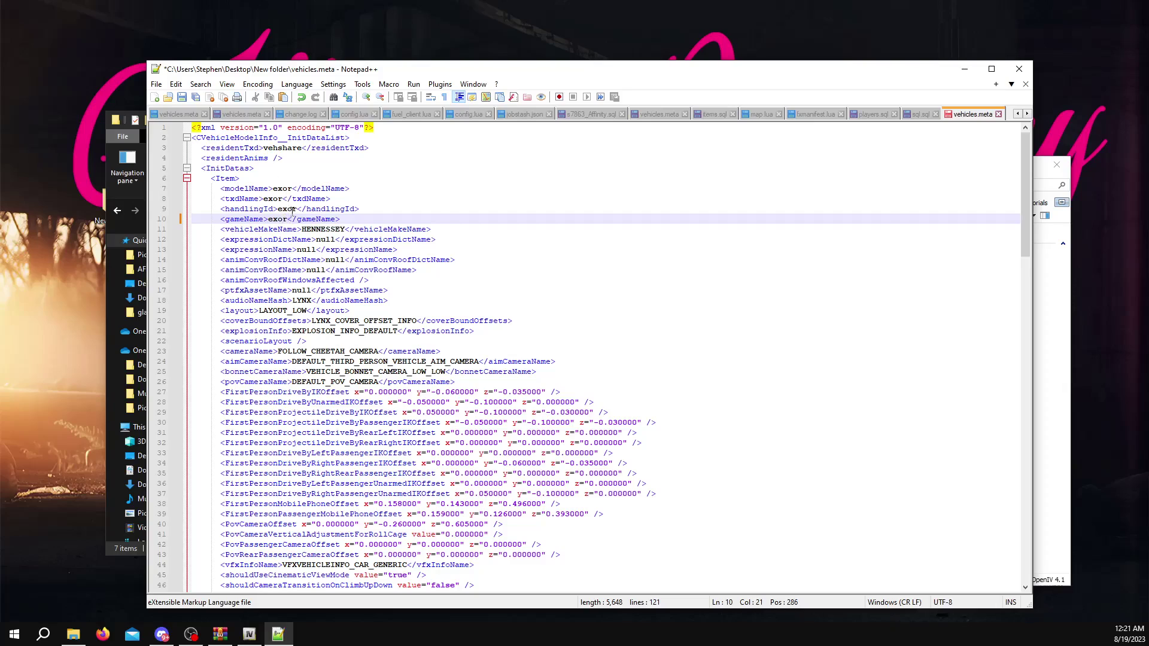
{"action": "left_click", "coordinate": [182, 97]}
{"action": "left_click", "coordinate": [1007, 69]}
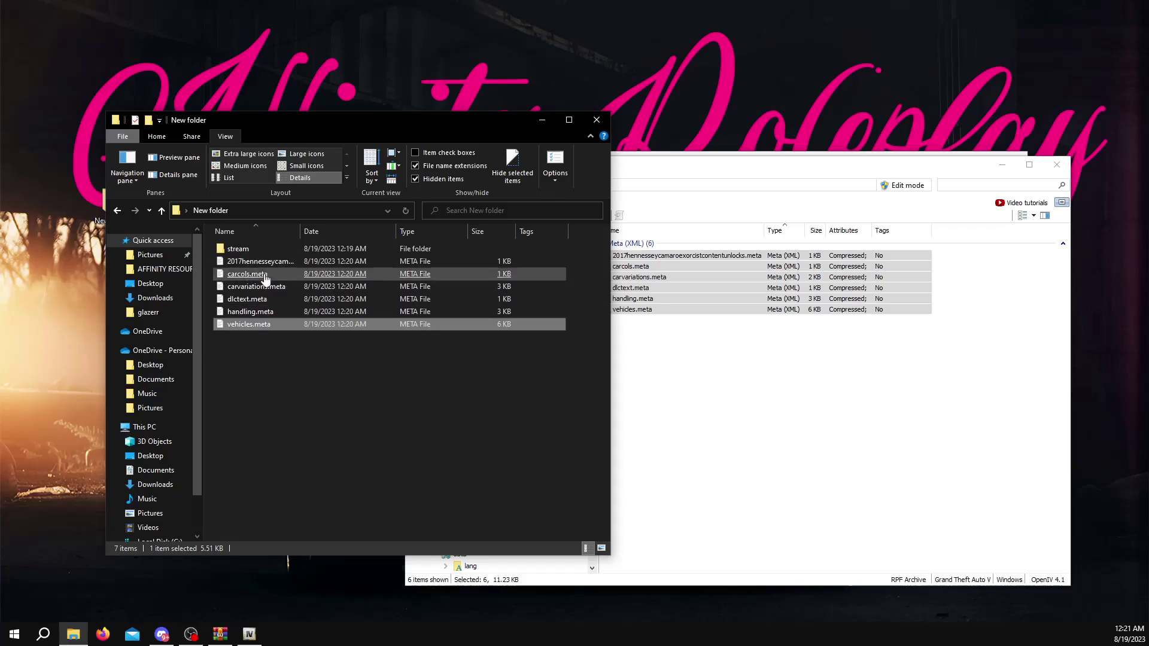
Confirm the stream folder holds exor.yft, exor.ytd and exor_hi.yft, then return and shift Explorer right.
{"action": "double_click", "coordinate": [250, 254]}
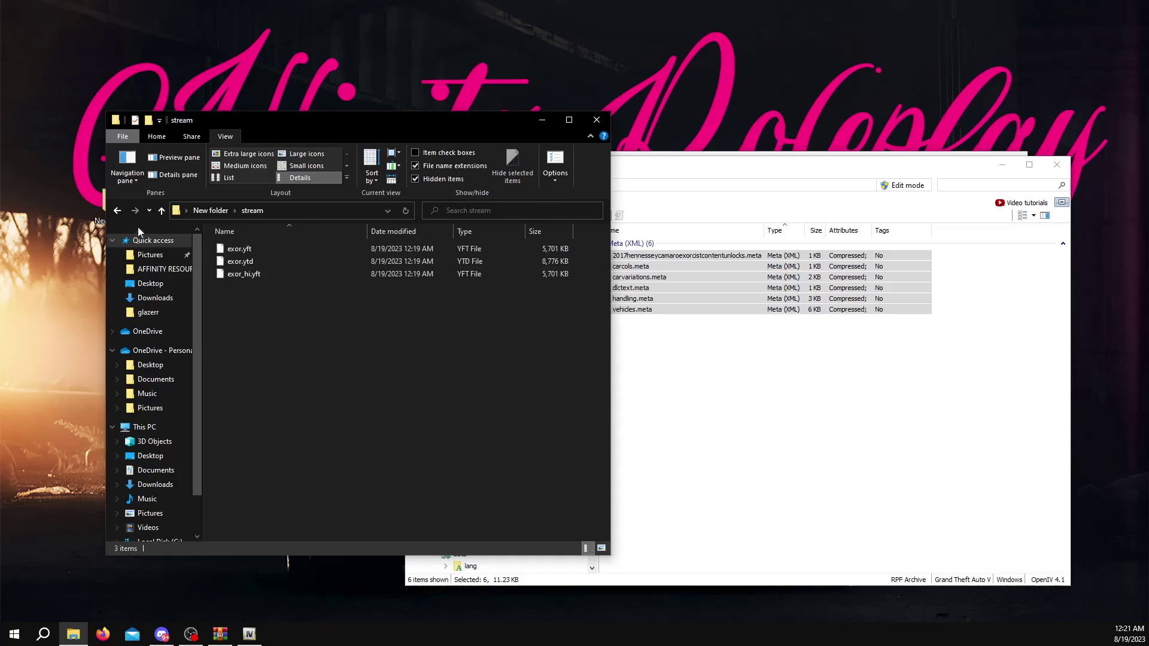
{"action": "left_click", "coordinate": [116, 211]}
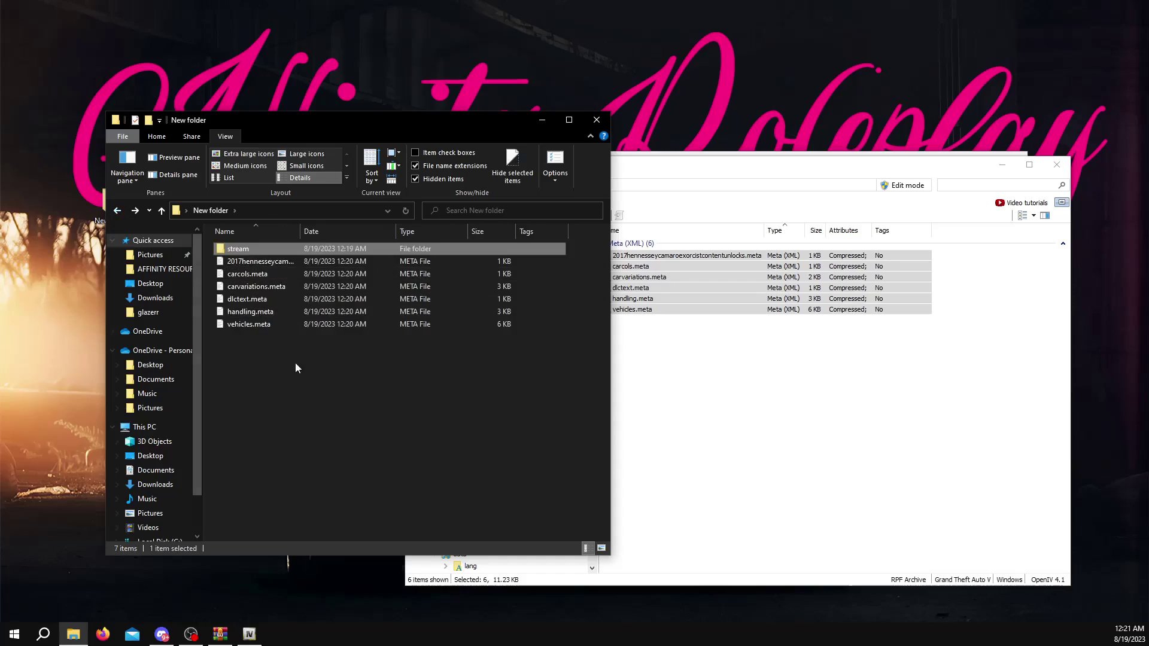
{"action": "left_click", "coordinate": [257, 261]}
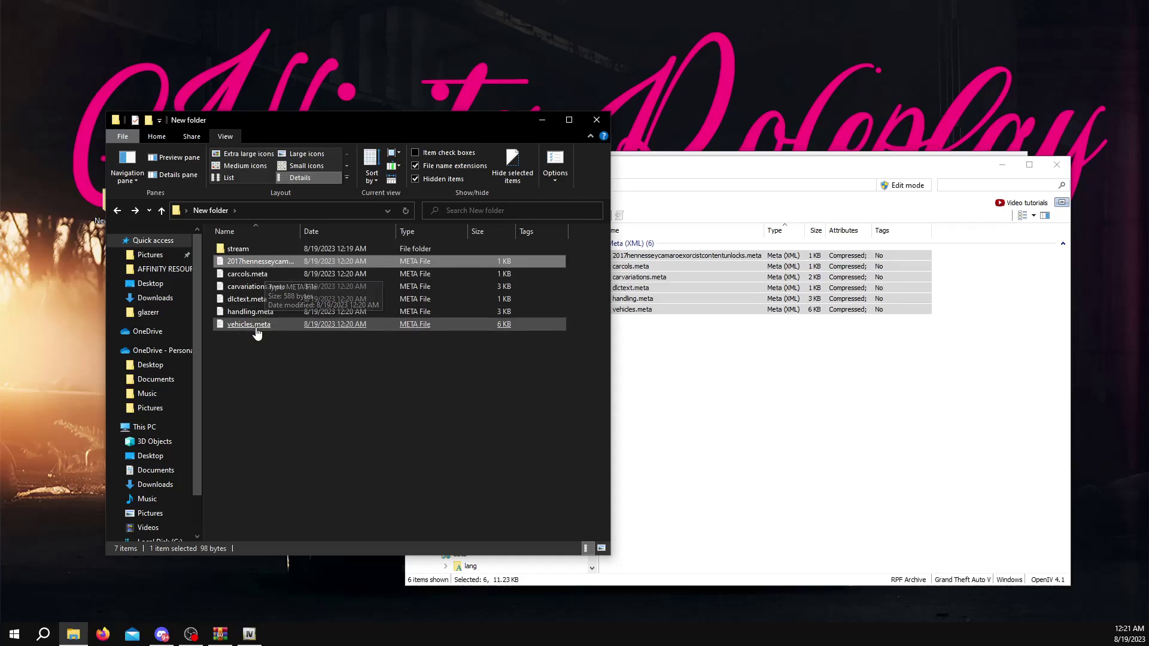
{"action": "left_click_drag", "start_coordinate": [450, 114], "coordinate": [583, 107]}
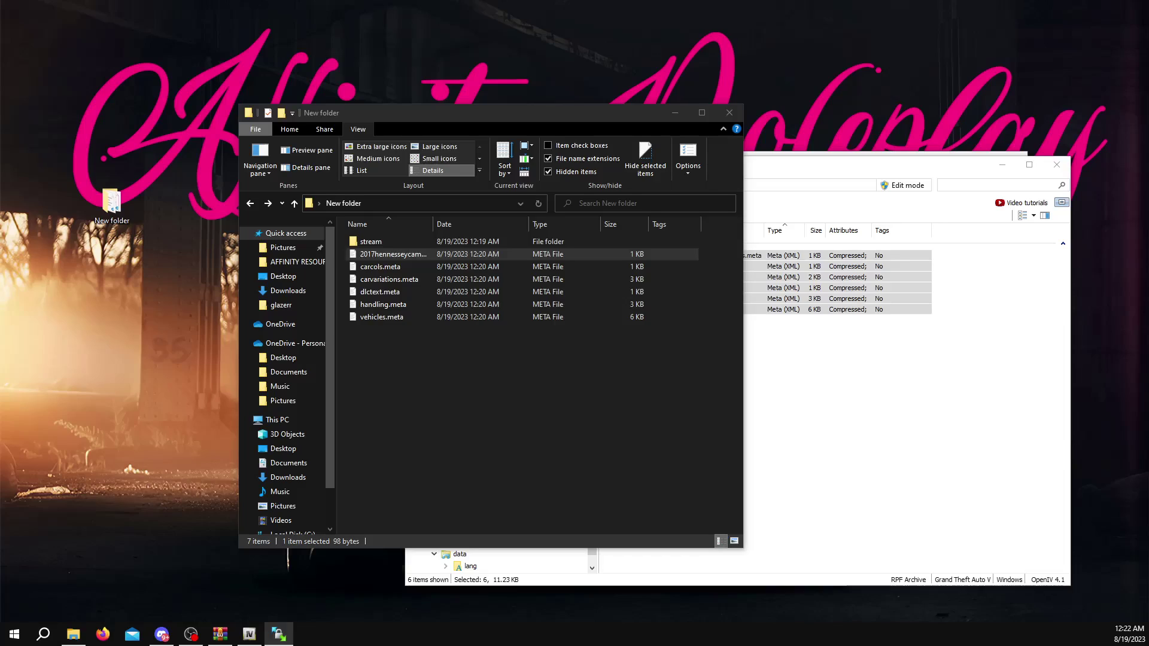
Bring up WinSCP and arrange it alongside the local File Explorer window.
{"action": "left_click_drag", "start_coordinate": [384, 108], "coordinate": [591, 135]}
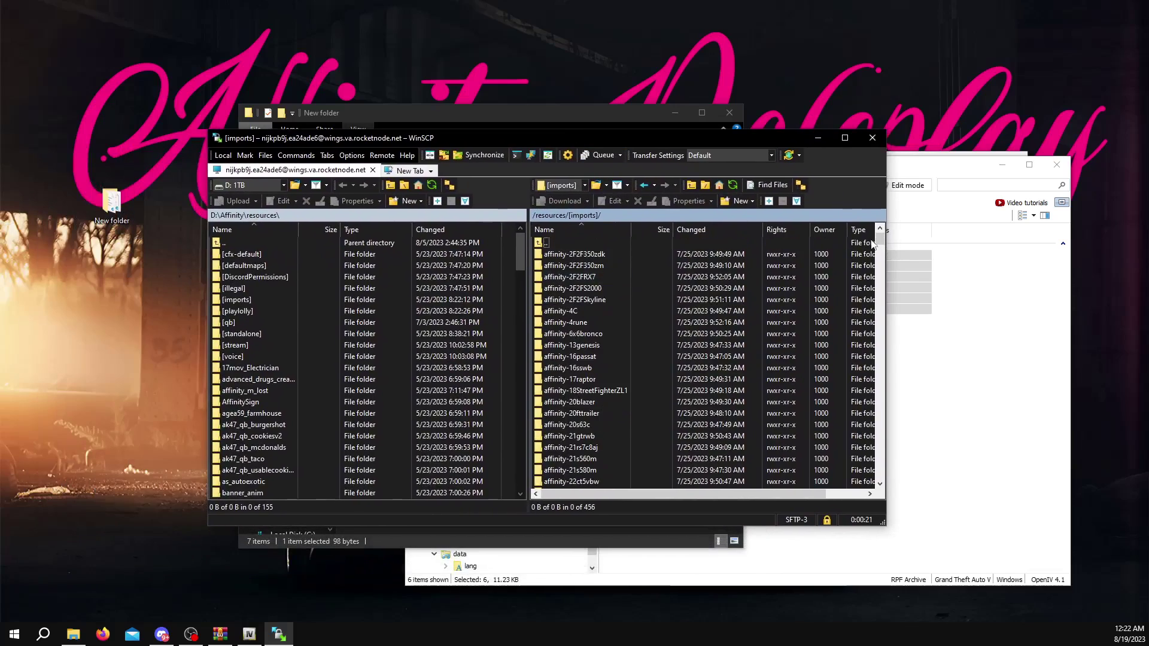
{"action": "mouse_move", "coordinate": [872, 243]}
{"action": "left_mouse_down"}
{"action": "mouse_move", "coordinate": [883, 484]}
{"action": "mouse_move", "coordinate": [879, 236]}
{"action": "left_mouse_up"}
{"action": "left_click", "coordinate": [817, 138]}
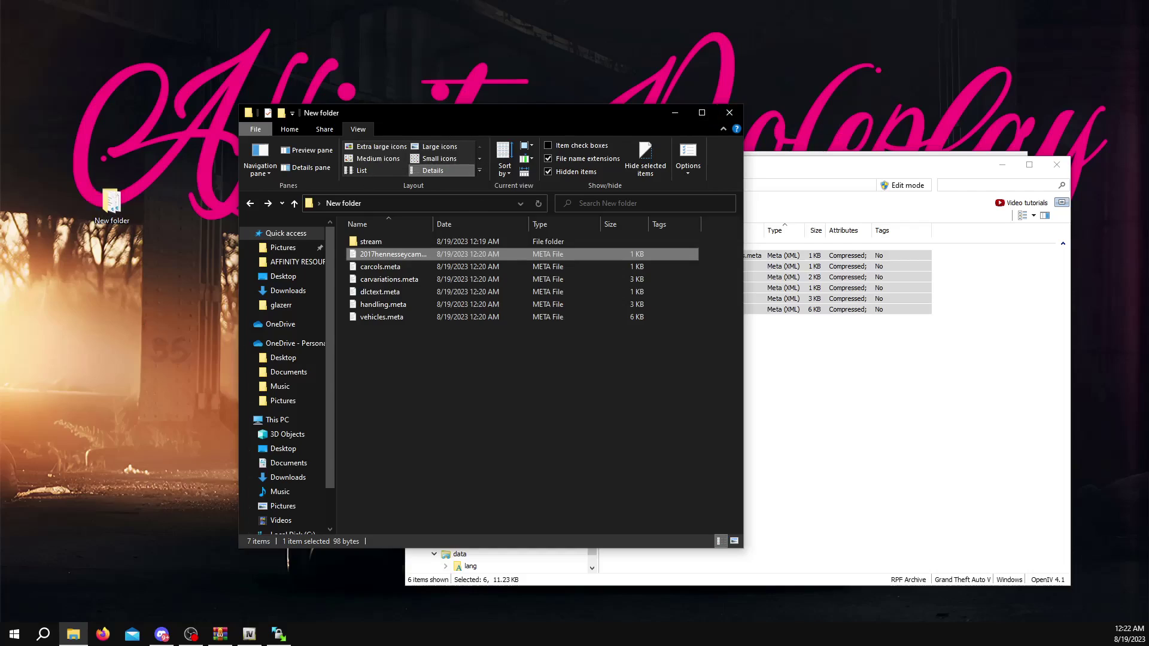
{"action": "left_click", "coordinate": [278, 633]}
Open /resources/[imports]/affinity-650spider, drag __resource.lua out, and close WinSCP.
{"action": "left_click_drag", "start_coordinate": [515, 138], "coordinate": [449, 165]}
{"action": "scroll", "coordinate": [539, 400], "scroll_direction": "down", "scroll_amount": 4}
{"action": "scroll", "coordinate": [539, 400], "scroll_direction": "down", "scroll_amount": 5}
{"action": "double_click", "coordinate": [515, 443]}
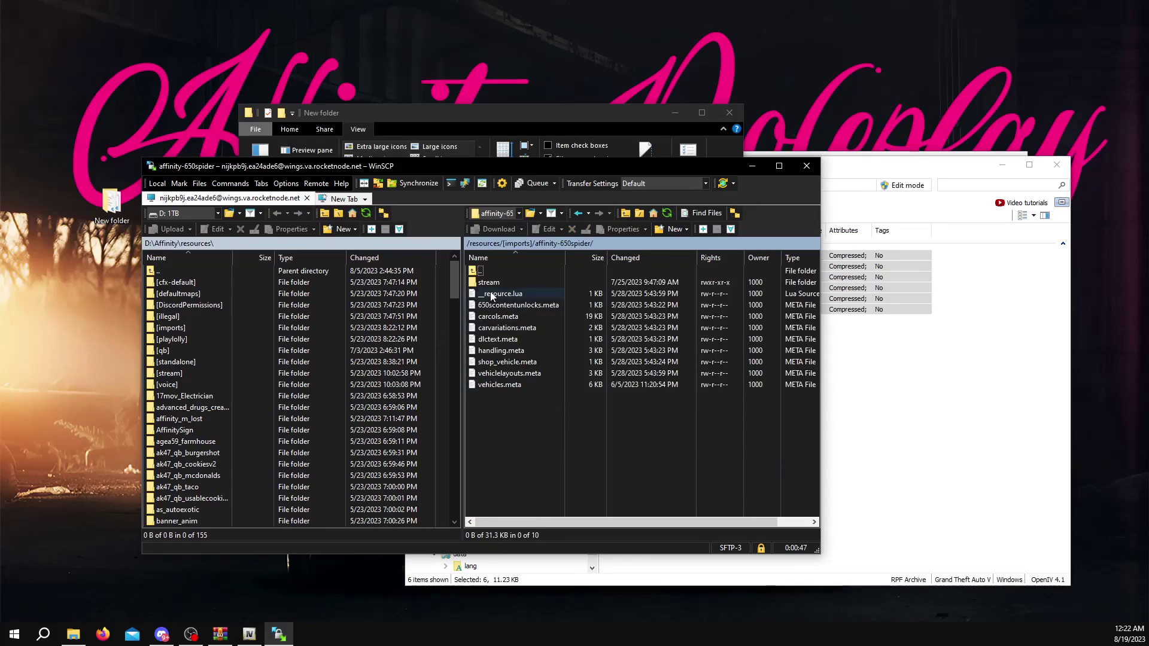
{"action": "left_click_drag", "start_coordinate": [513, 296], "coordinate": [210, 110]}
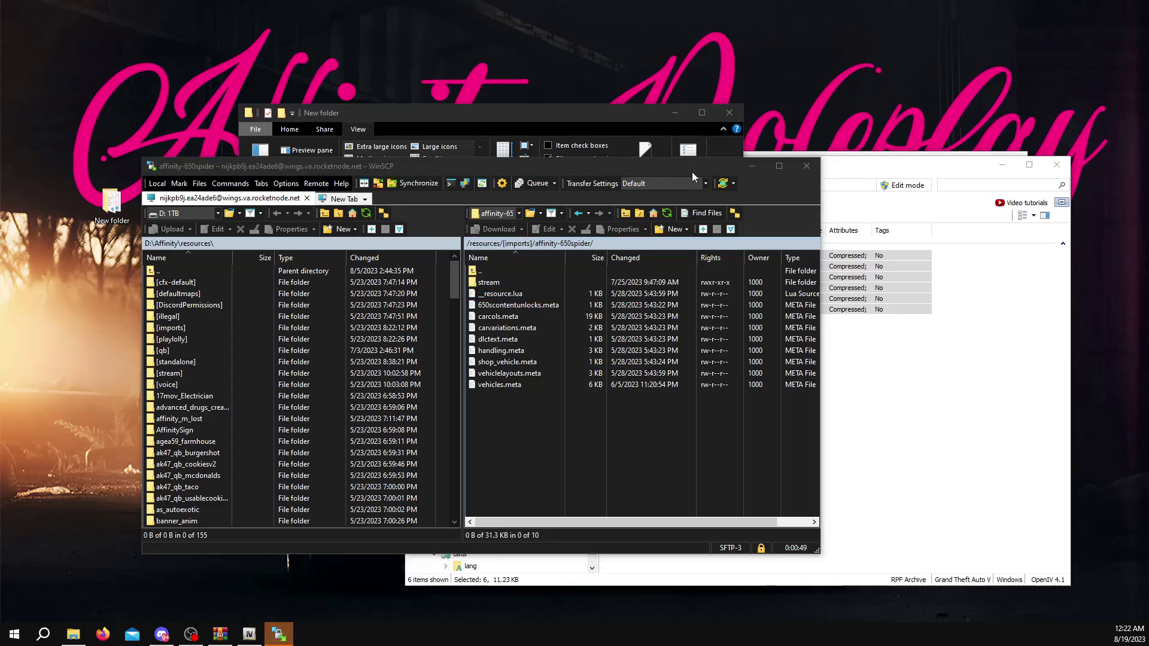
{"action": "left_click", "coordinate": [805, 167]}
Confirm WinSCP's exit and put __resource.lua into the local New folder, then close Explorer.
{"action": "left_click", "coordinate": [497, 404]}
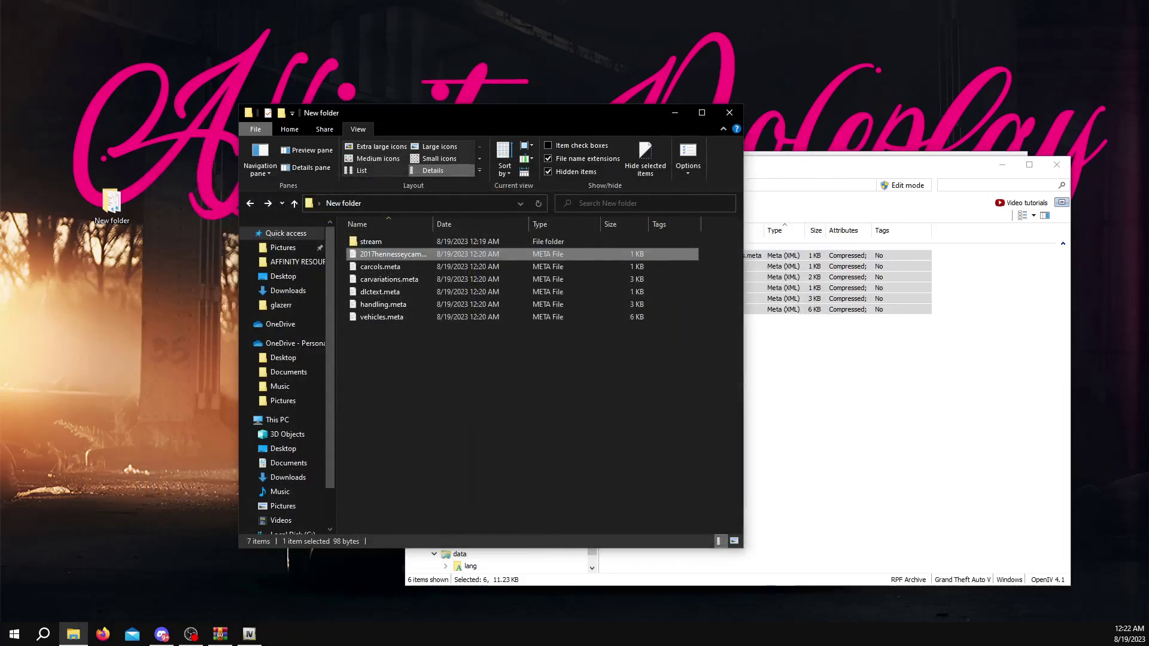
{"action": "left_click_drag", "start_coordinate": [84, 200], "coordinate": [402, 365]}
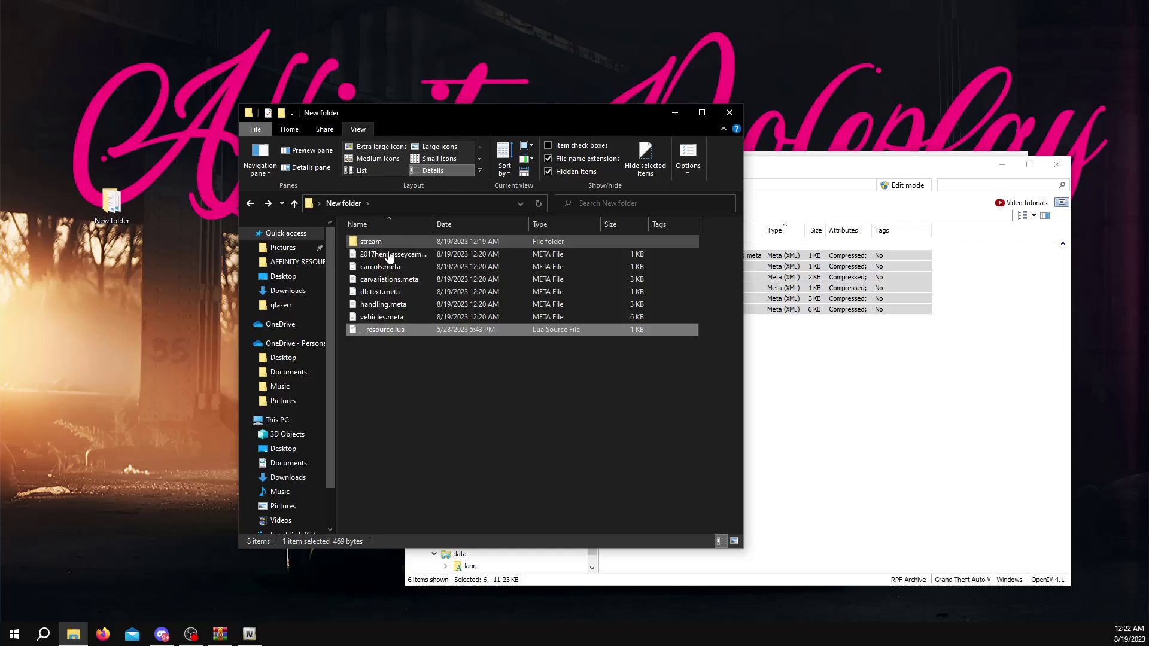
{"action": "left_click", "coordinate": [405, 318]}
{"action": "left_click", "coordinate": [380, 333]}
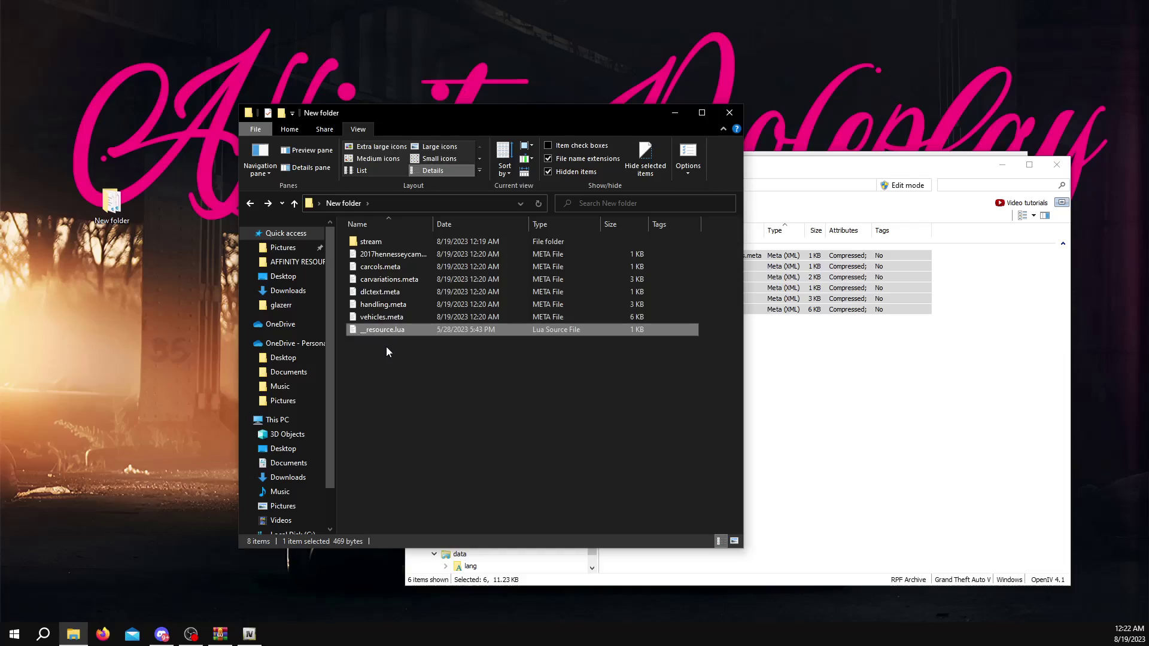
{"action": "left_click", "coordinate": [729, 112]}
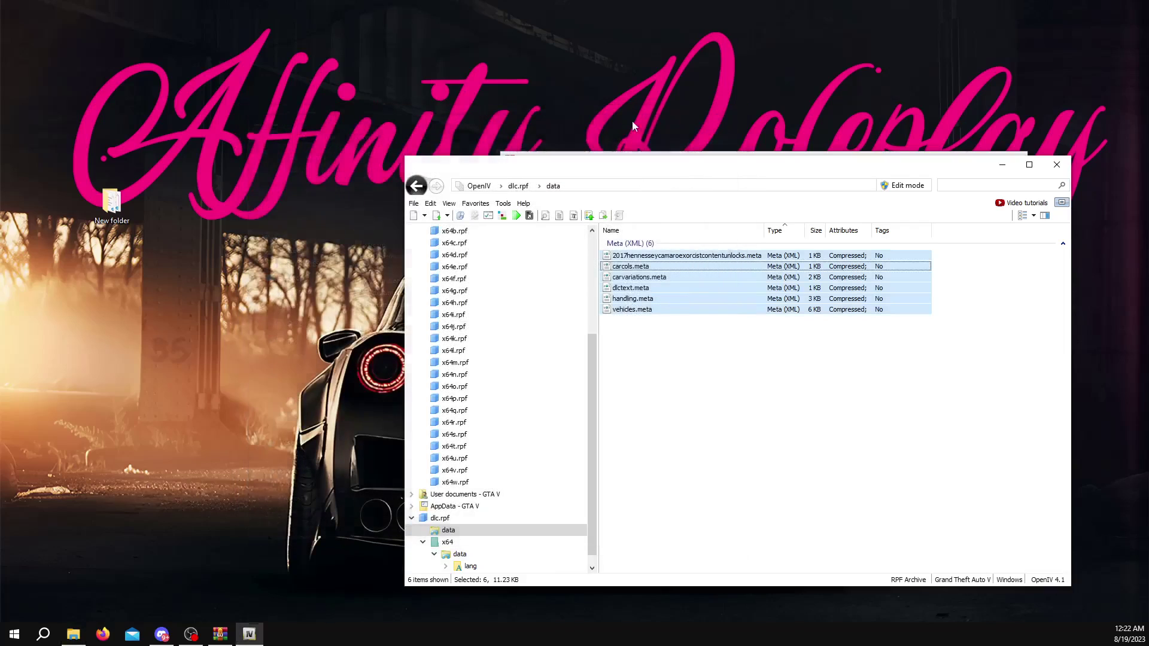
Rename the desktop New folder to exor and close OpenIV.
{"action": "right_click", "coordinate": [96, 211]}
{"action": "left_click", "coordinate": [158, 492]}
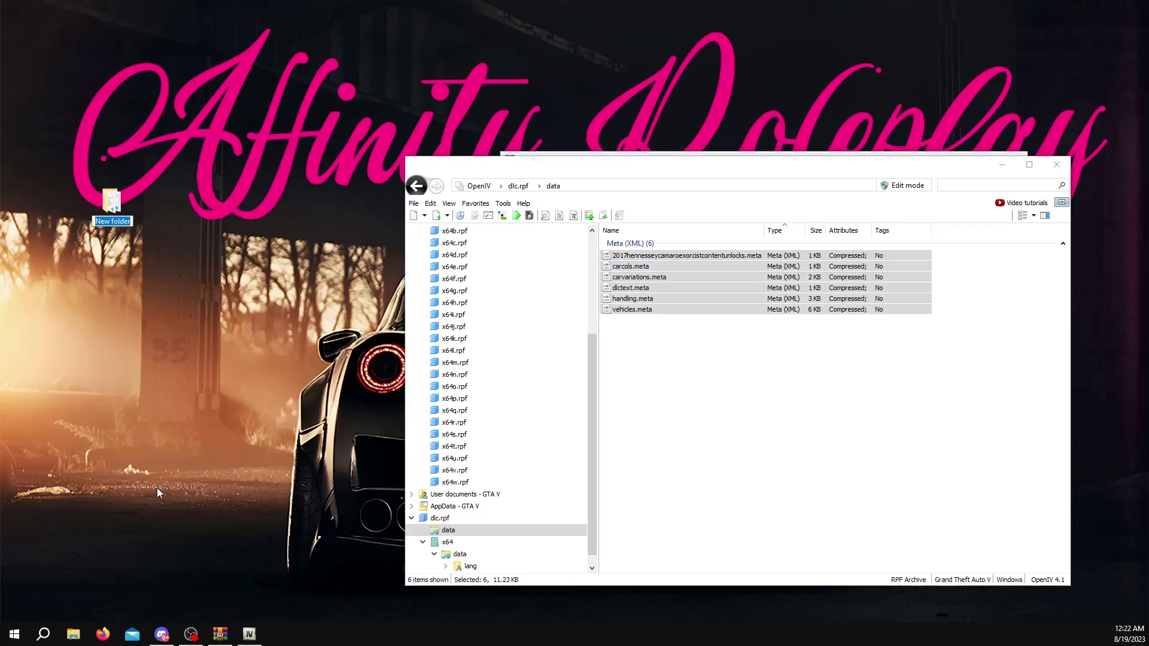
{"action": "type", "text": "exor"}
{"action": "key", "text": "Return"}
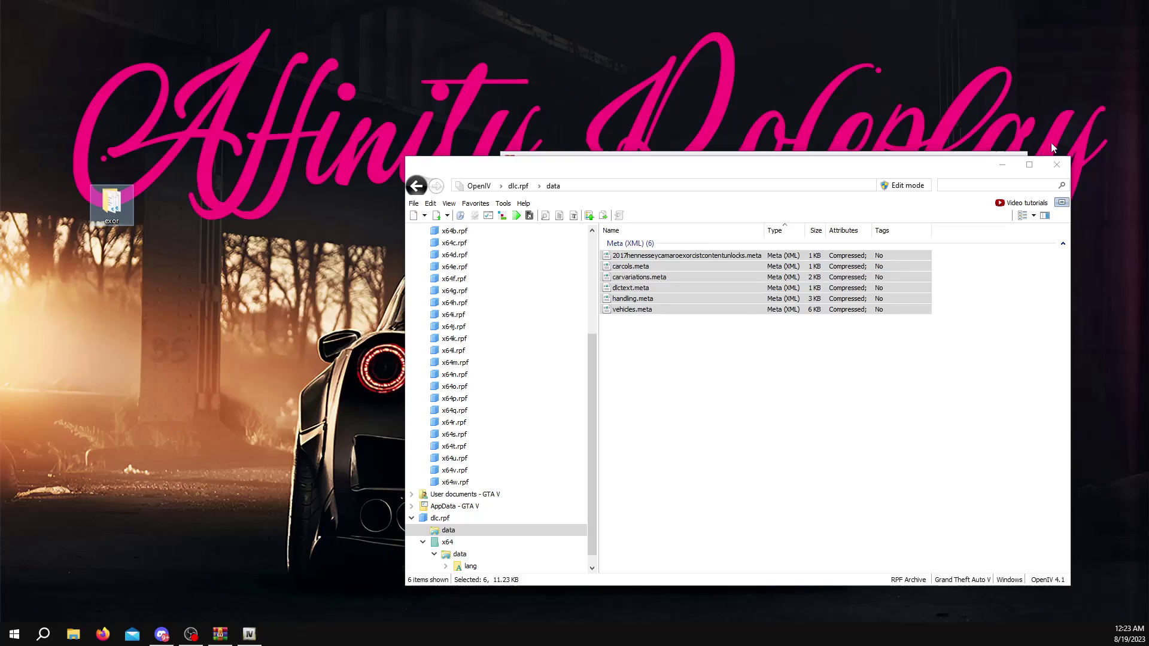
{"action": "left_click", "coordinate": [1057, 164]}
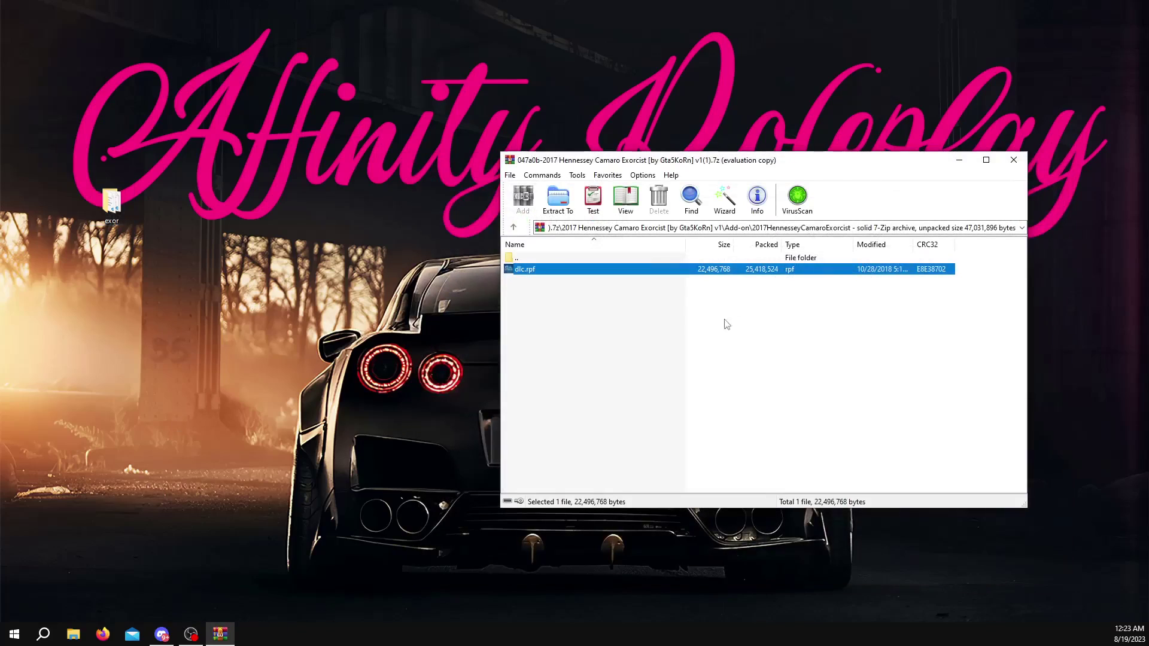
Close the car archive, reposition the exor desktop folder, and reconnect WinSCP with the server password.
{"action": "left_click", "coordinate": [1022, 159]}
{"action": "left_click_drag", "start_coordinate": [111, 203], "coordinate": [155, 208]}
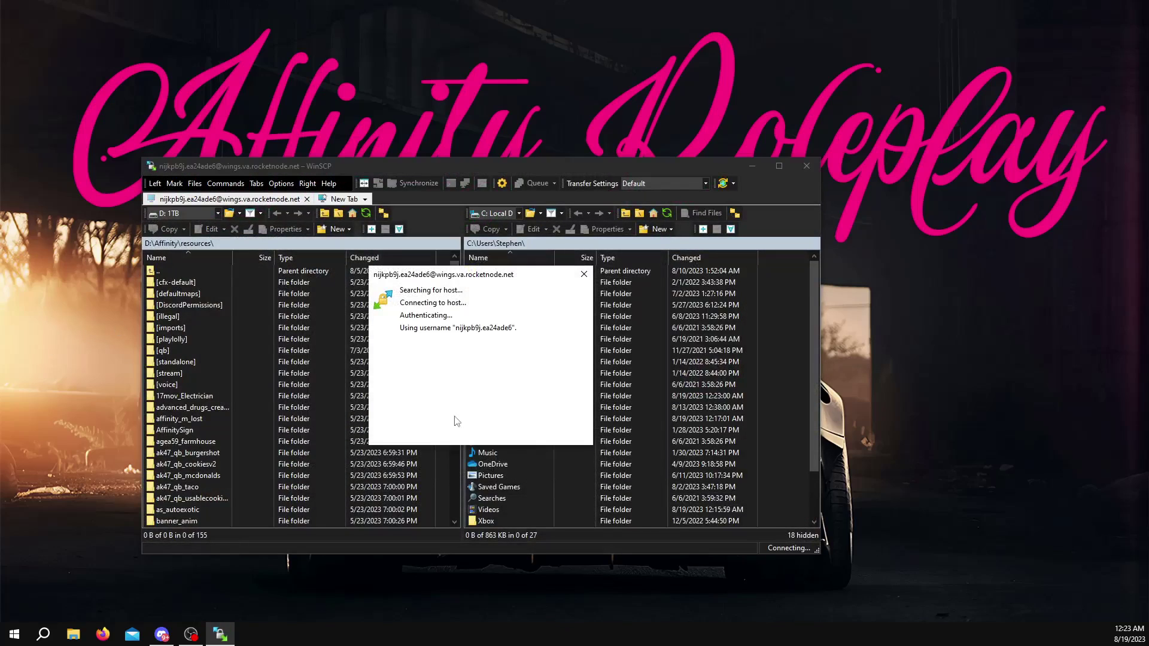
{"action": "type", "text": "••••••••"}
{"action": "key", "text": "Return"}
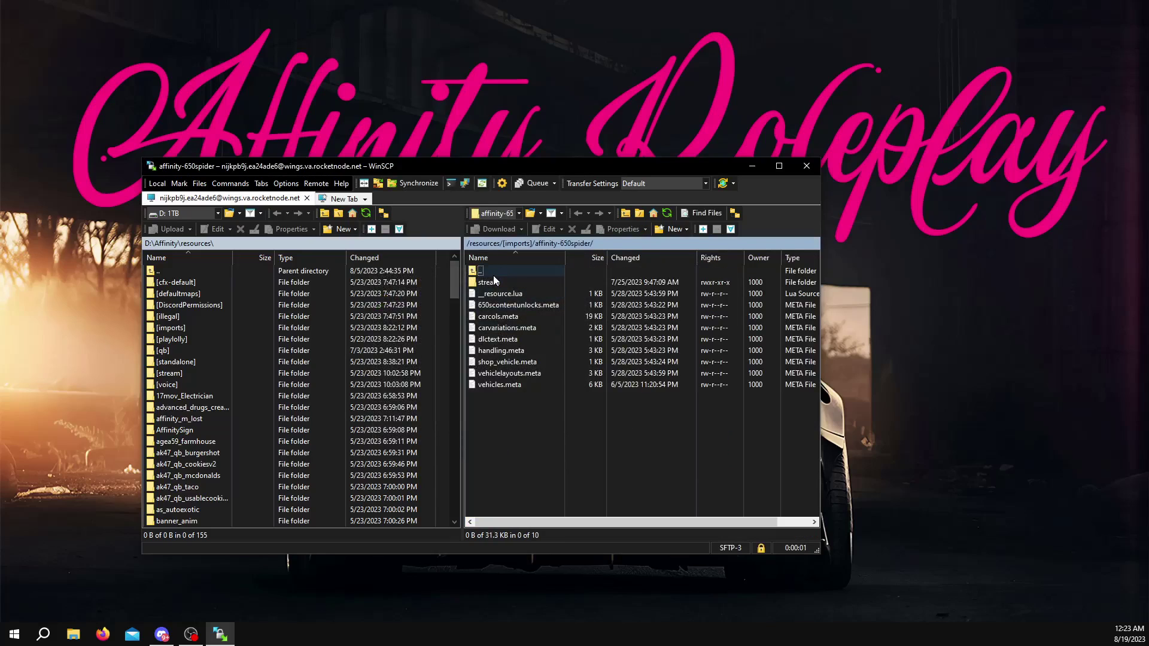
Browse the server to /resources/[imports]/ and confirm the affinity-exor folder is listed.
{"action": "double_click", "coordinate": [496, 269]}
{"action": "scroll", "coordinate": [503, 281], "scroll_direction": "up", "scroll_amount": 1}
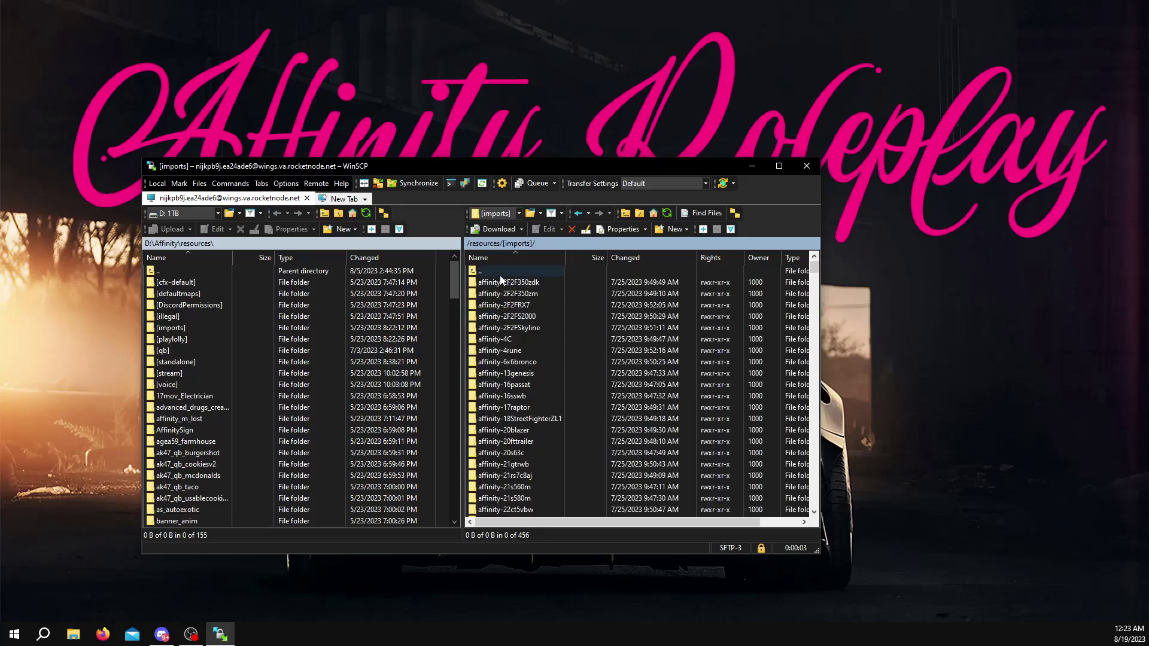
{"action": "double_click", "coordinate": [495, 272]}
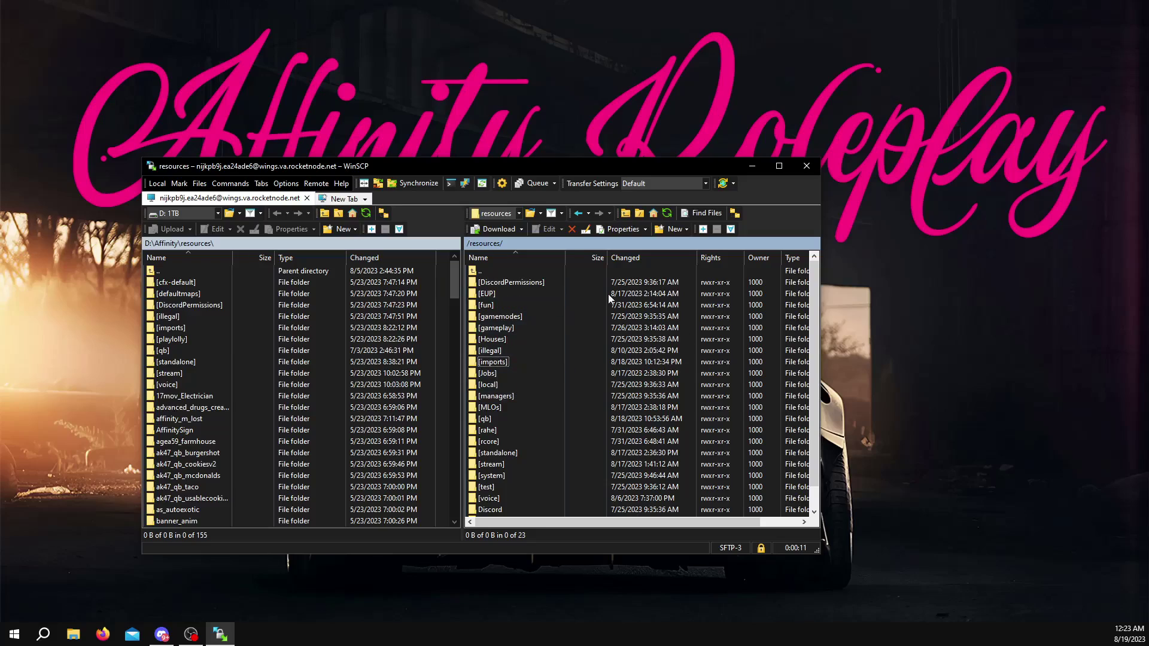
{"action": "double_click", "coordinate": [497, 270]}
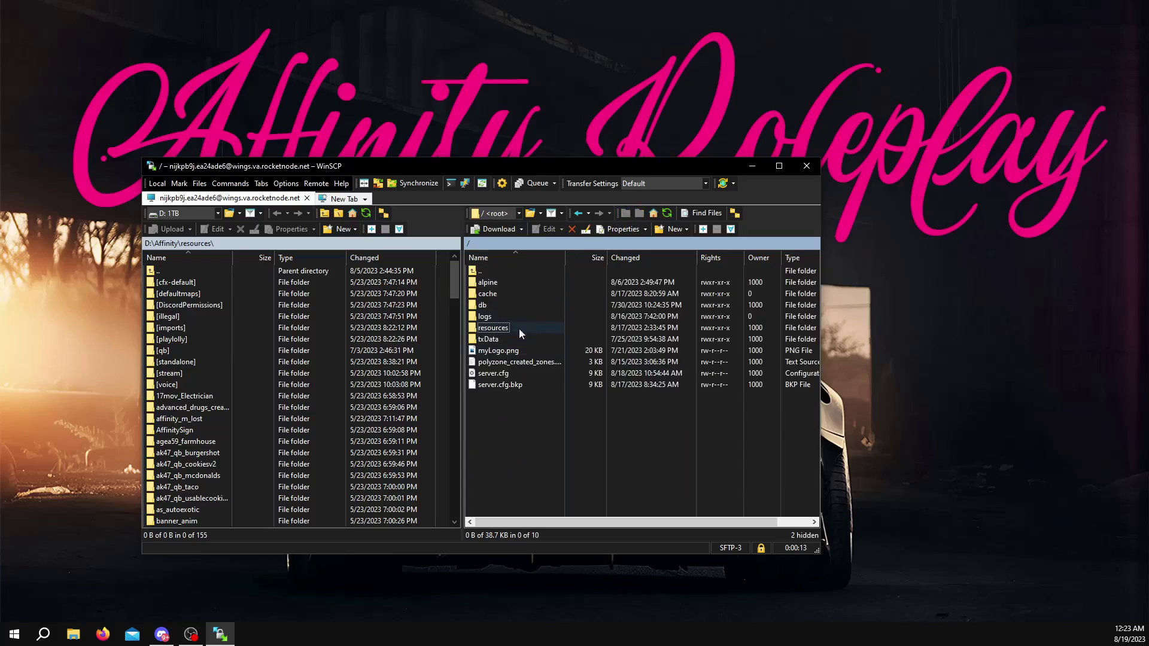
{"action": "double_click", "coordinate": [513, 329]}
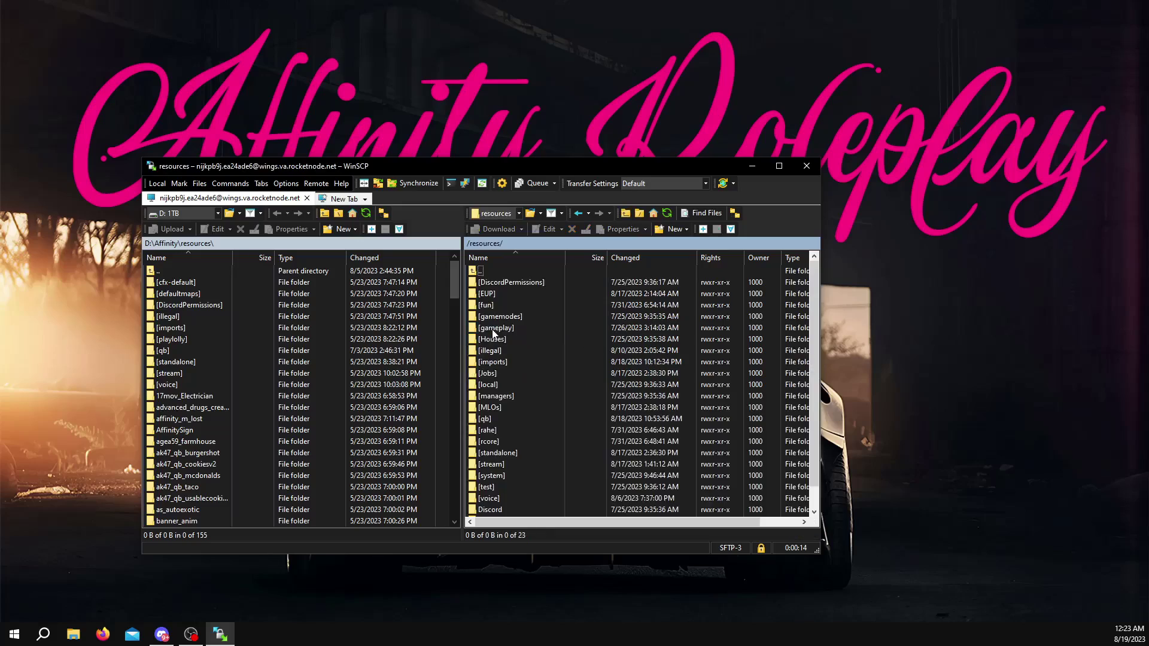
{"action": "double_click", "coordinate": [508, 362]}
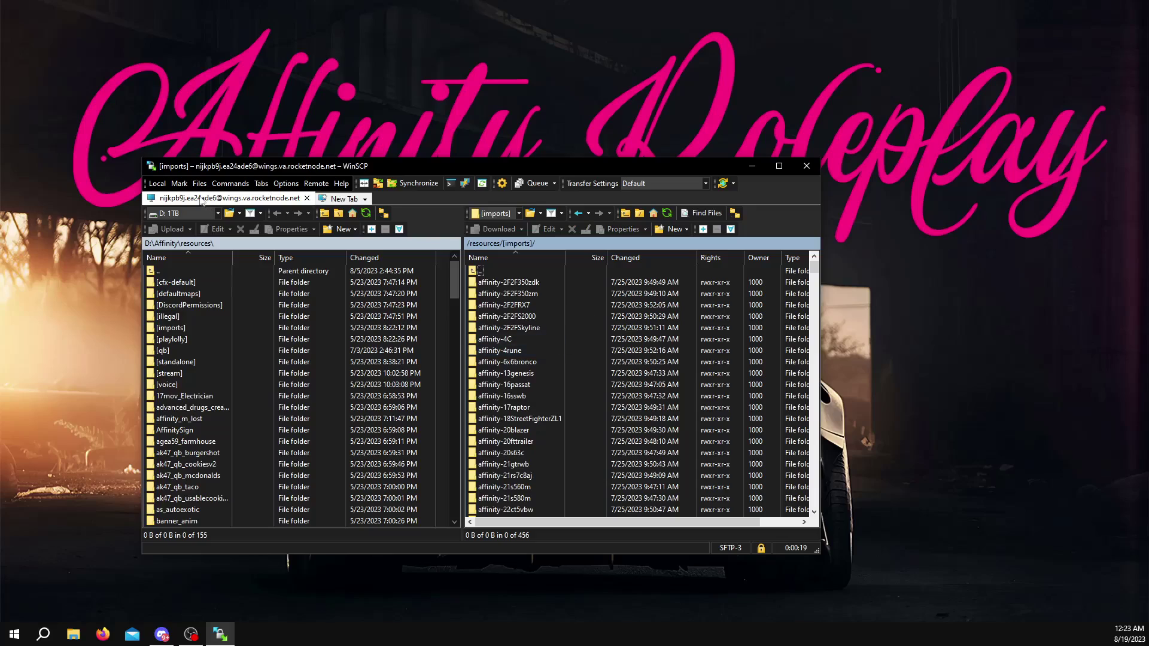
{"action": "left_click_drag", "start_coordinate": [229, 171], "coordinate": [292, 209]}
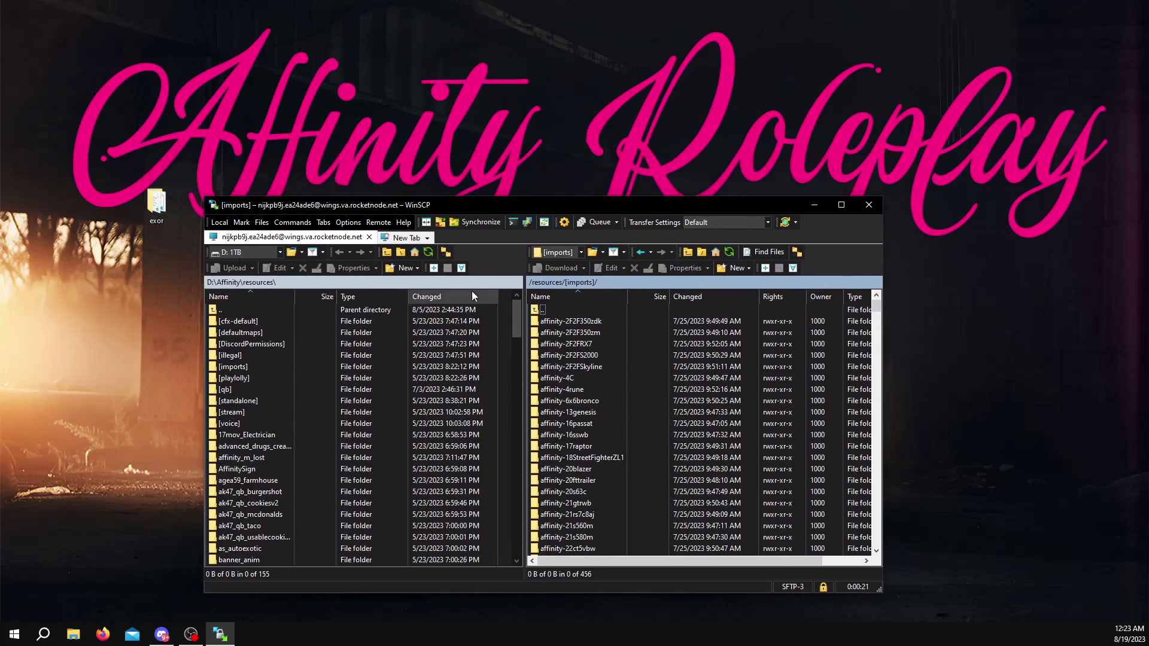
{"action": "left_click_drag", "start_coordinate": [876, 308], "coordinate": [876, 389]}
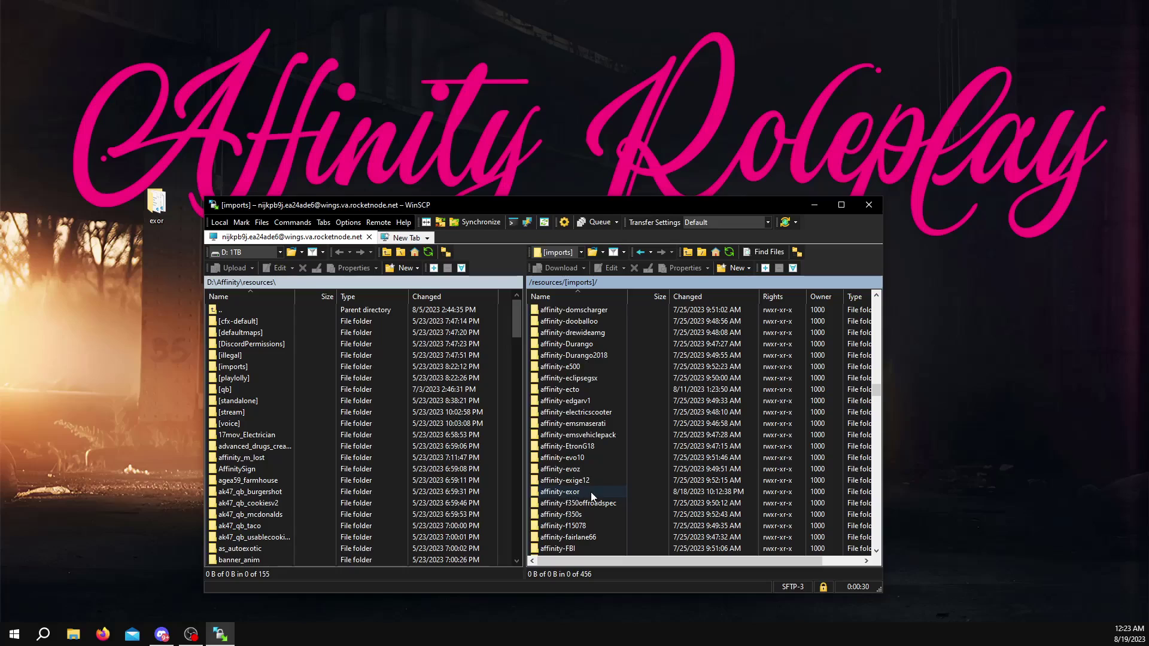
Navigate the remote panel to /resources/[qb]/qb-core/shared/.
{"action": "left_click_drag", "start_coordinate": [551, 206], "coordinate": [576, 160]}
{"action": "left_click_drag", "start_coordinate": [900, 346], "coordinate": [899, 254]}
{"action": "double_click", "coordinate": [574, 261]}
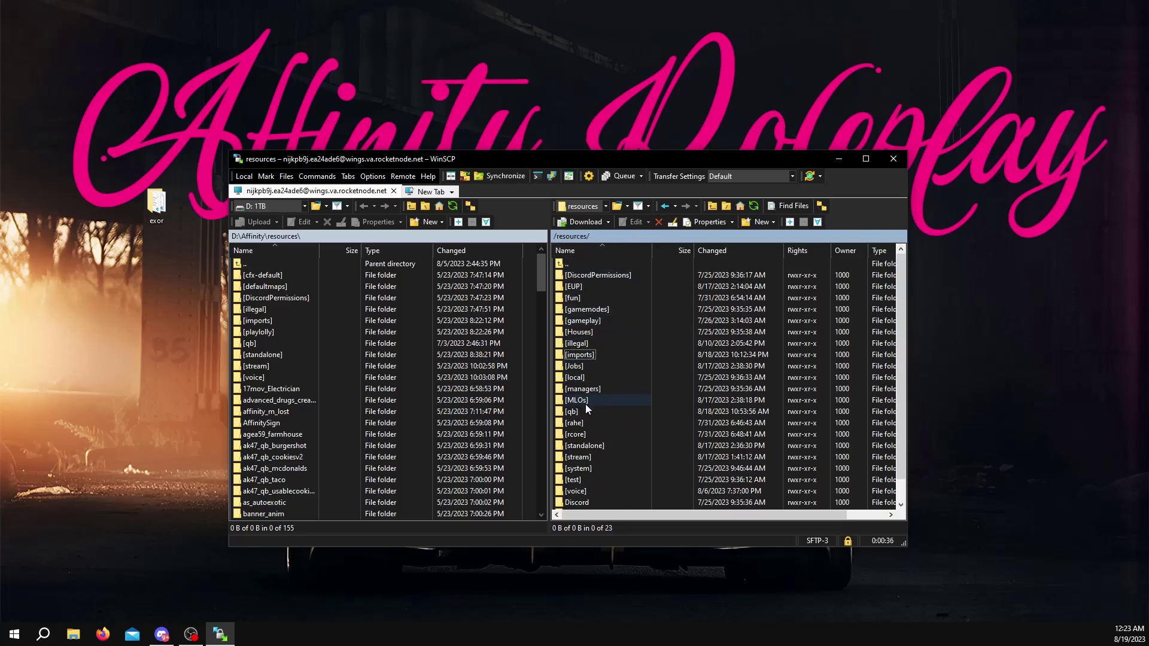
{"action": "double_click", "coordinate": [581, 411]}
{"action": "scroll", "coordinate": [598, 383], "scroll_direction": "down", "scroll_amount": 5}
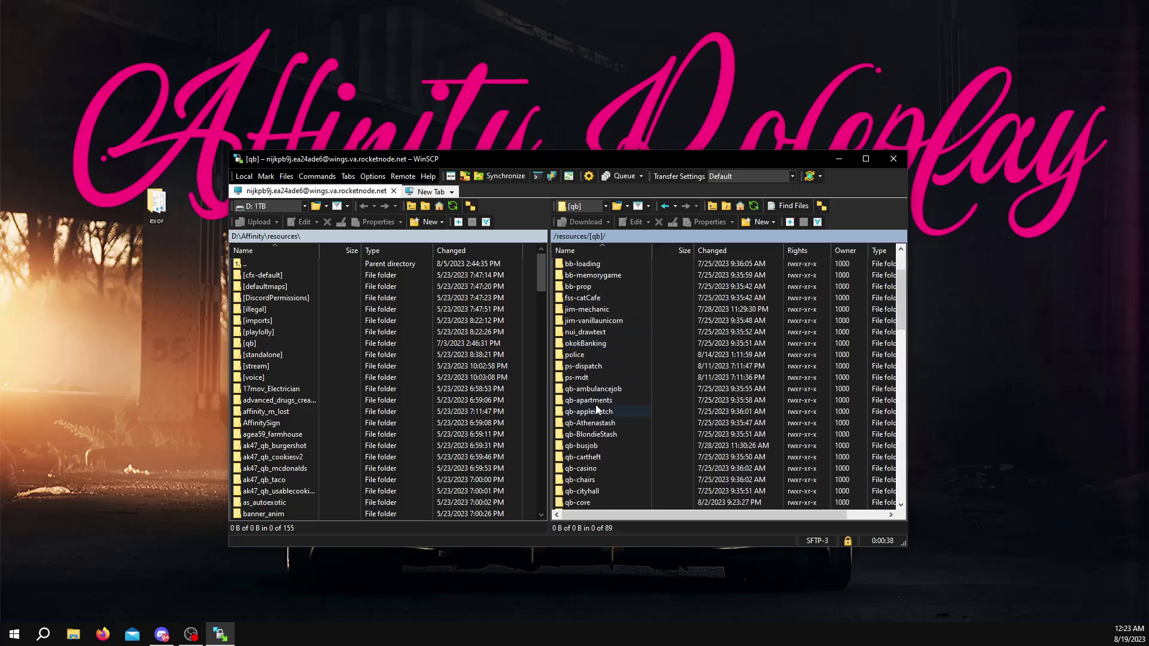
{"action": "double_click", "coordinate": [586, 401]}
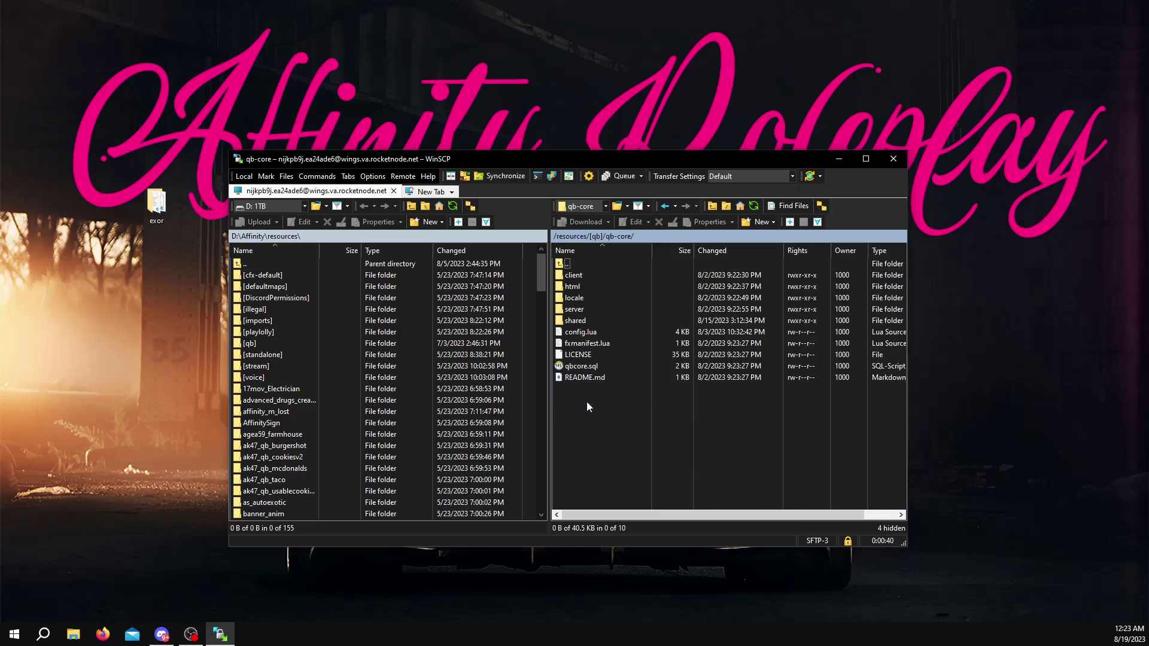
{"action": "double_click", "coordinate": [598, 320]}
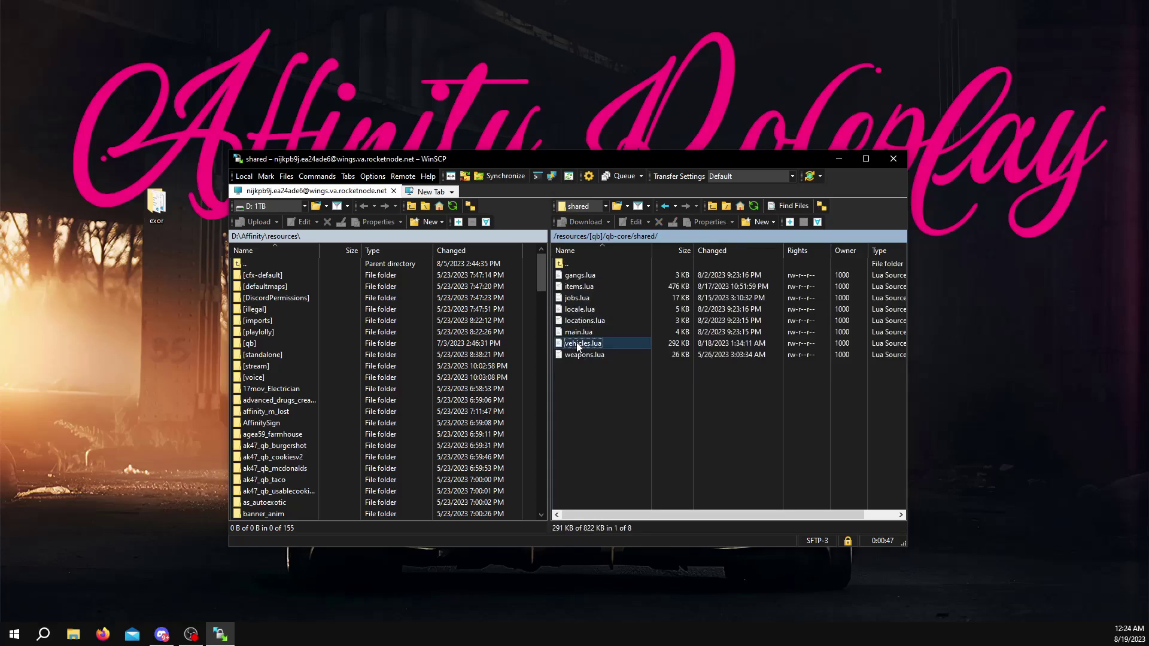
Open vehicles.lua with Edit in VS Code and enlarge the editor window.
{"action": "right_click", "coordinate": [578, 344]}
{"action": "left_click", "coordinate": [602, 354]}
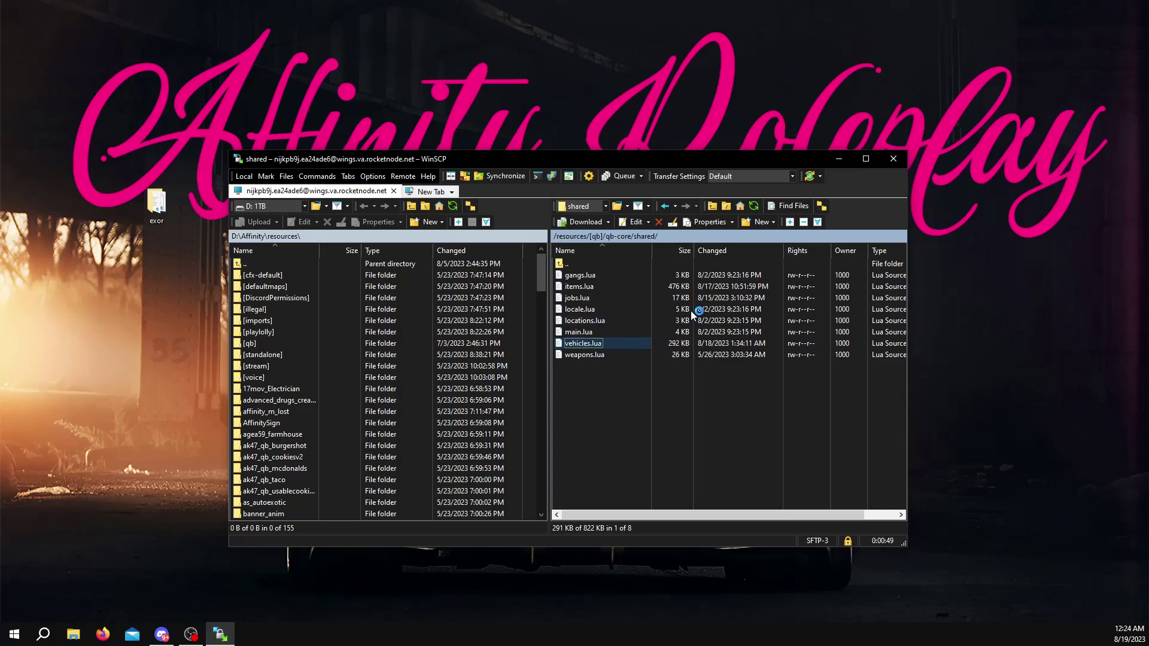
{"action": "left_click_drag", "start_coordinate": [561, 196], "coordinate": [564, 31]}
{"action": "left_click_drag", "start_coordinate": [979, 129], "coordinate": [959, 141]}
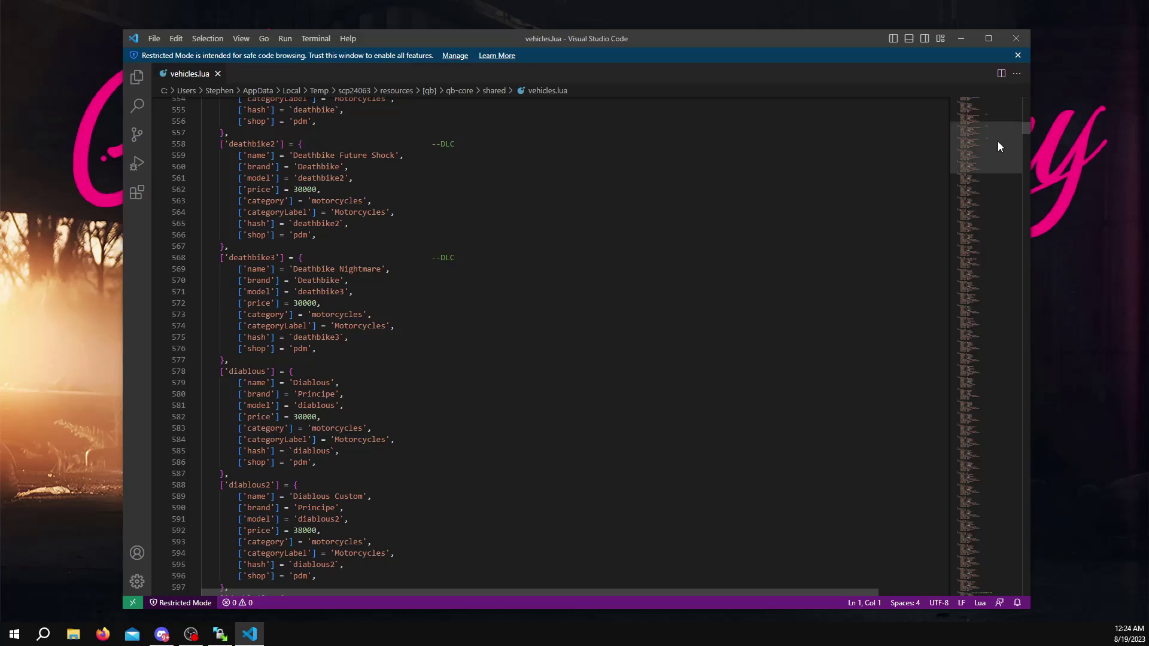
Copy the m40i vehicle entry and paste a duplicate directly below it.
{"action": "left_click_drag", "start_coordinate": [996, 141], "coordinate": [988, 562]}
{"action": "scroll", "coordinate": [989, 562], "scroll_direction": "down", "scroll_amount": 10}
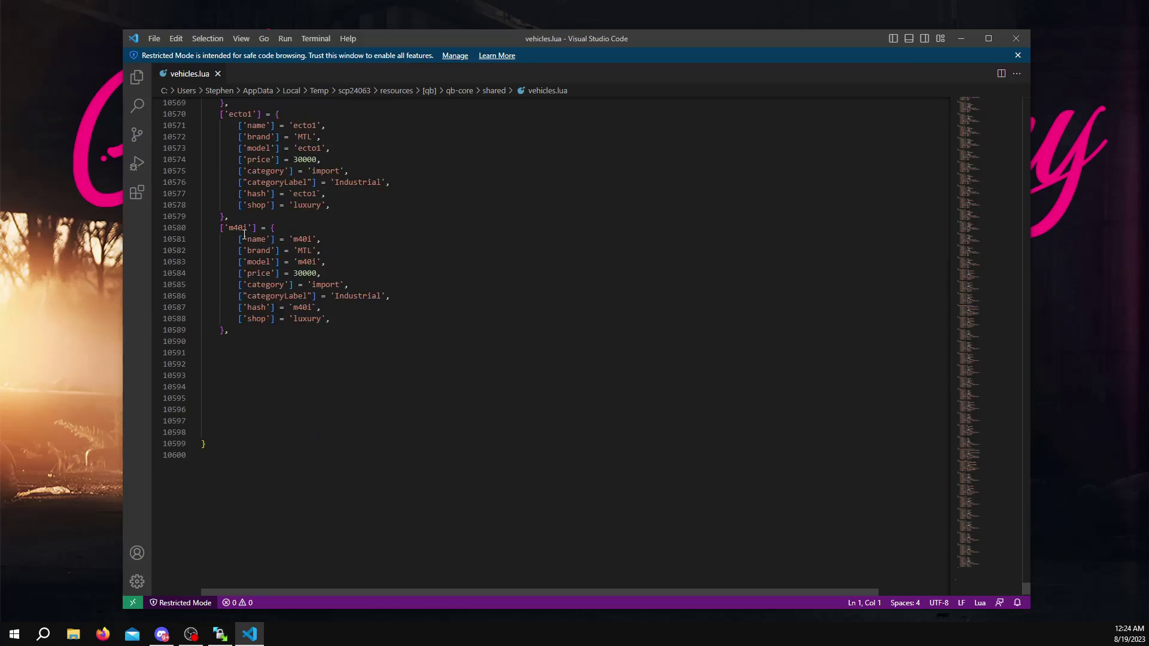
{"action": "scroll", "coordinate": [289, 296], "scroll_direction": "up", "scroll_amount": 1}
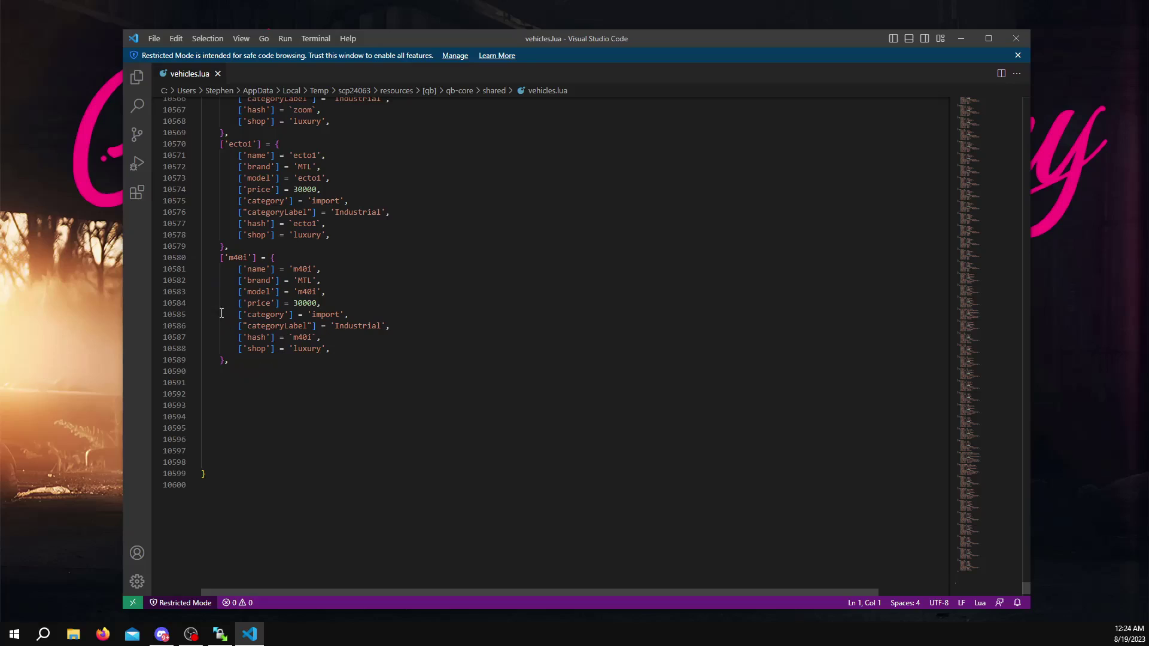
{"action": "left_click_drag", "start_coordinate": [220, 259], "coordinate": [242, 357]}
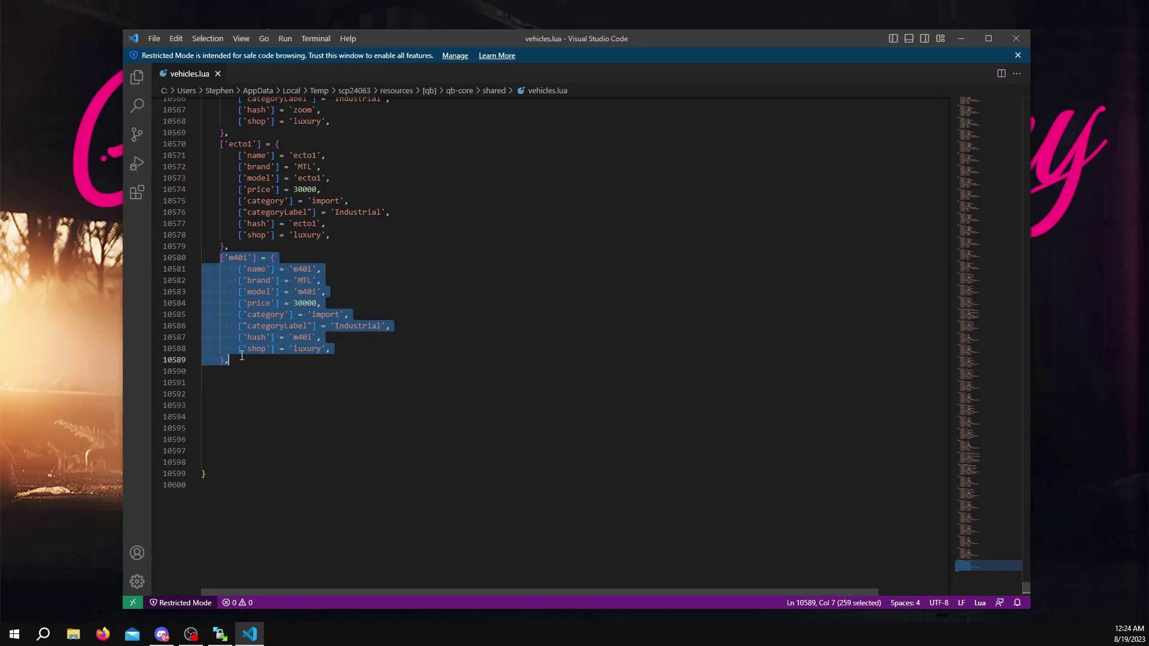
{"action": "right_click", "coordinate": [234, 284]}
{"action": "left_click", "coordinate": [315, 349]}
{"action": "left_click", "coordinate": [243, 361]}
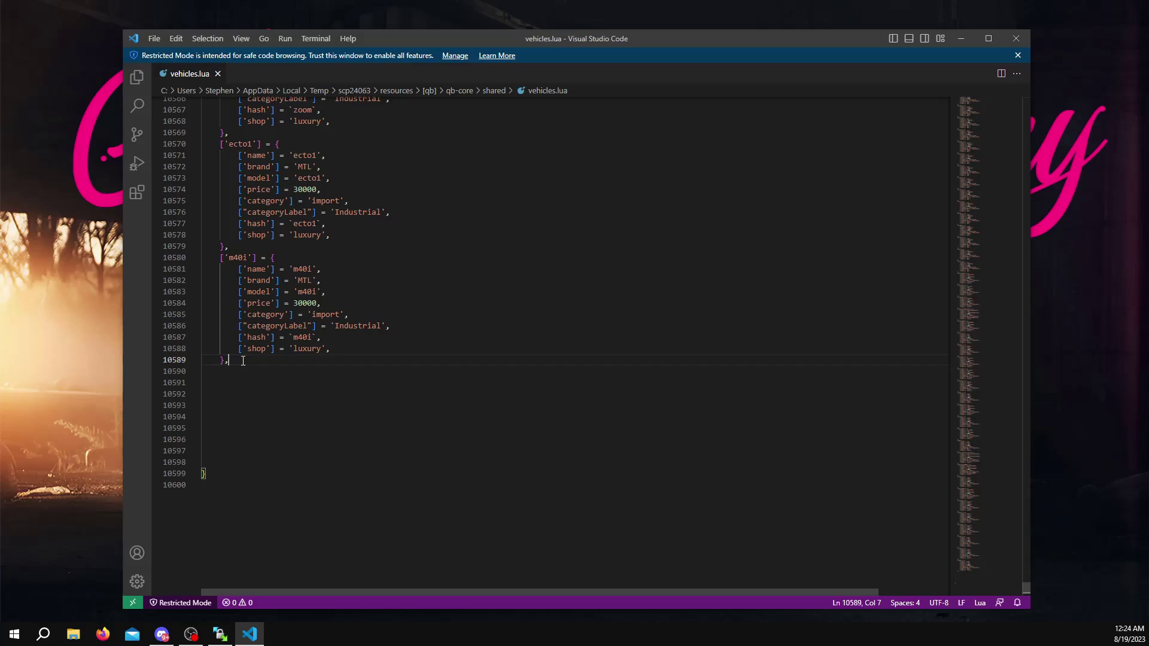
{"action": "key", "text": "Return"}
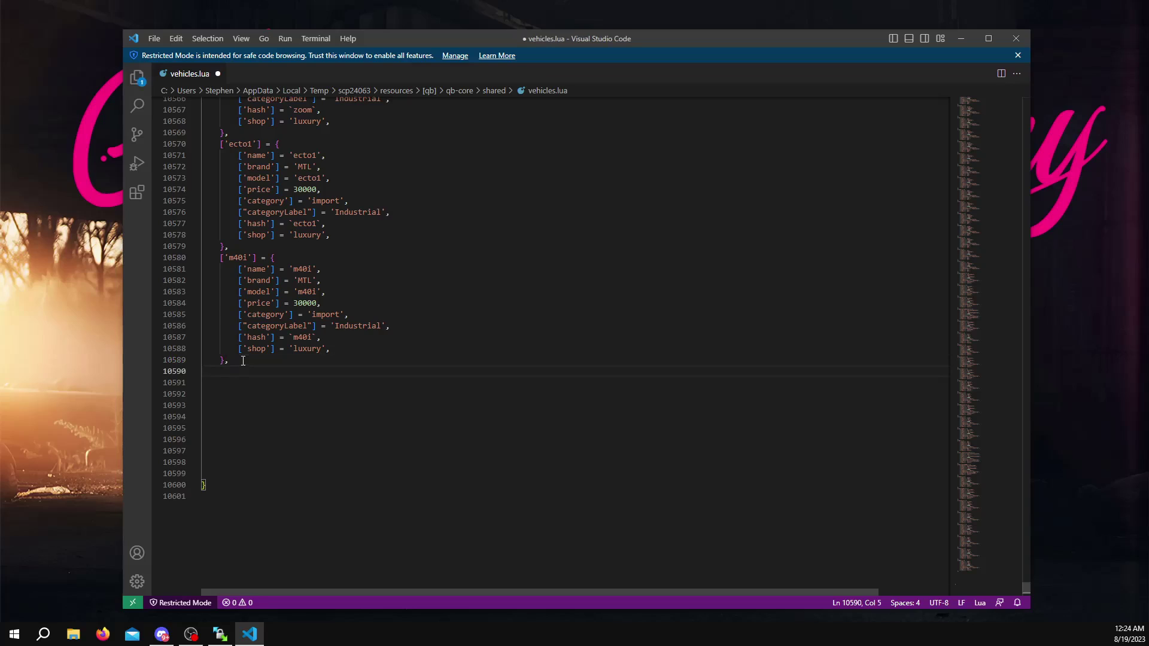
{"action": "key", "text": "ctrl+v"}
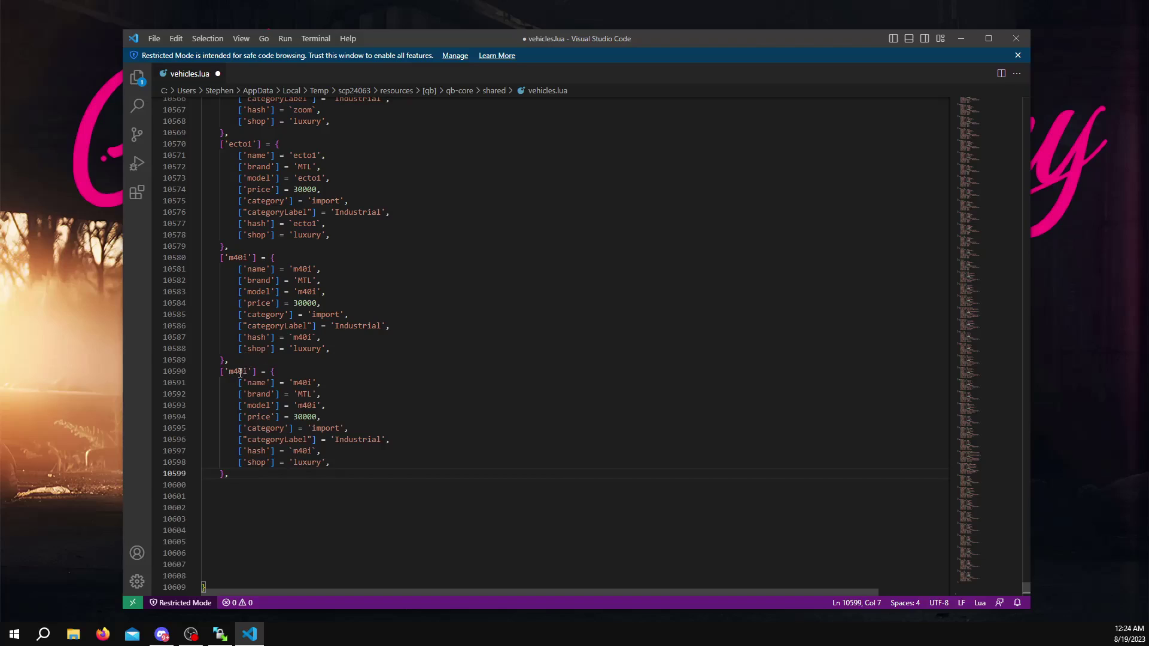
Replace m40i with exor in the copy's key, name, model and hash lines.
{"action": "double_click", "coordinate": [239, 372]}
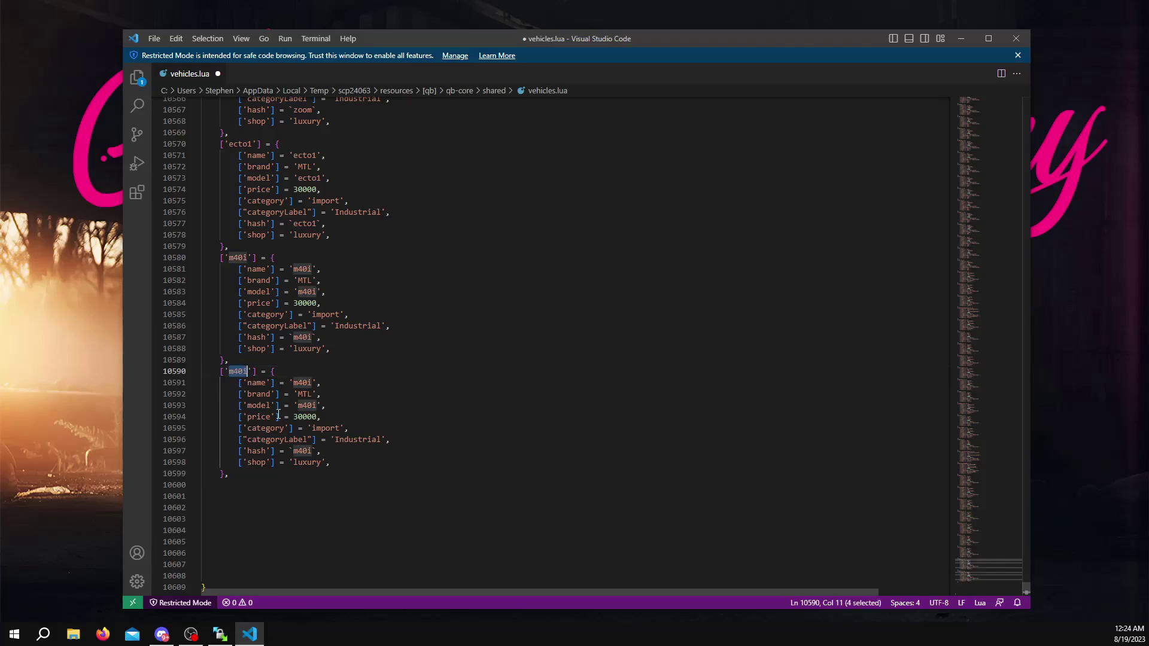
{"action": "type", "text": "exor"}
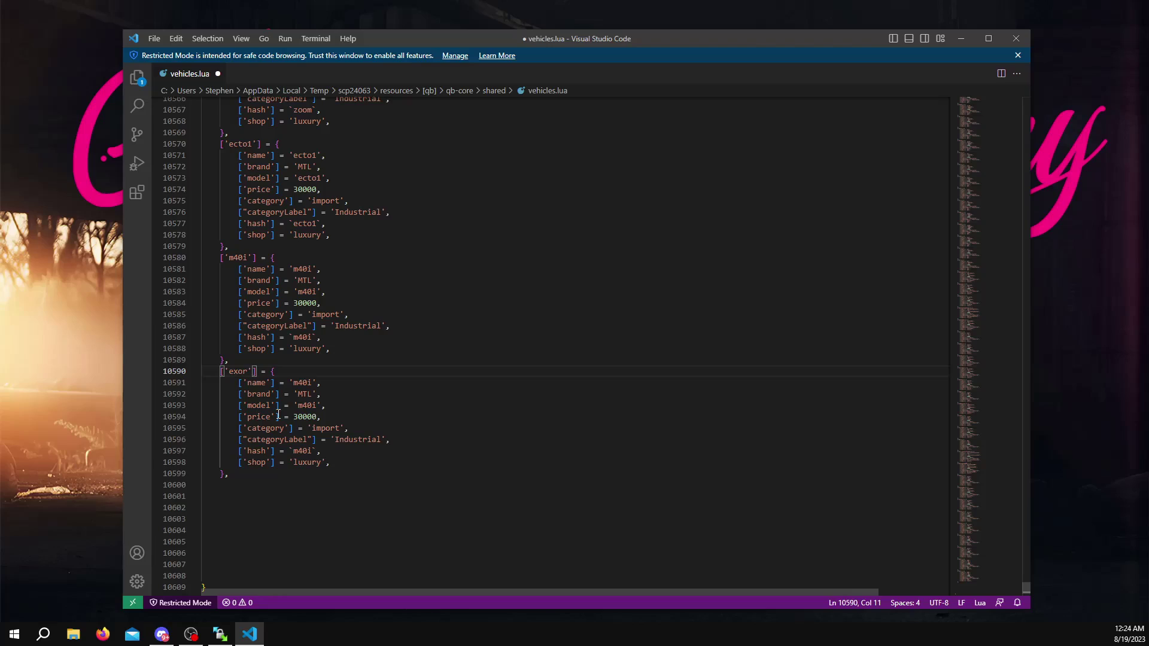
{"action": "double_click", "coordinate": [305, 382]}
{"action": "type", "text": "exor"}
{"action": "double_click", "coordinate": [307, 405]}
{"action": "type", "text": "exor"}
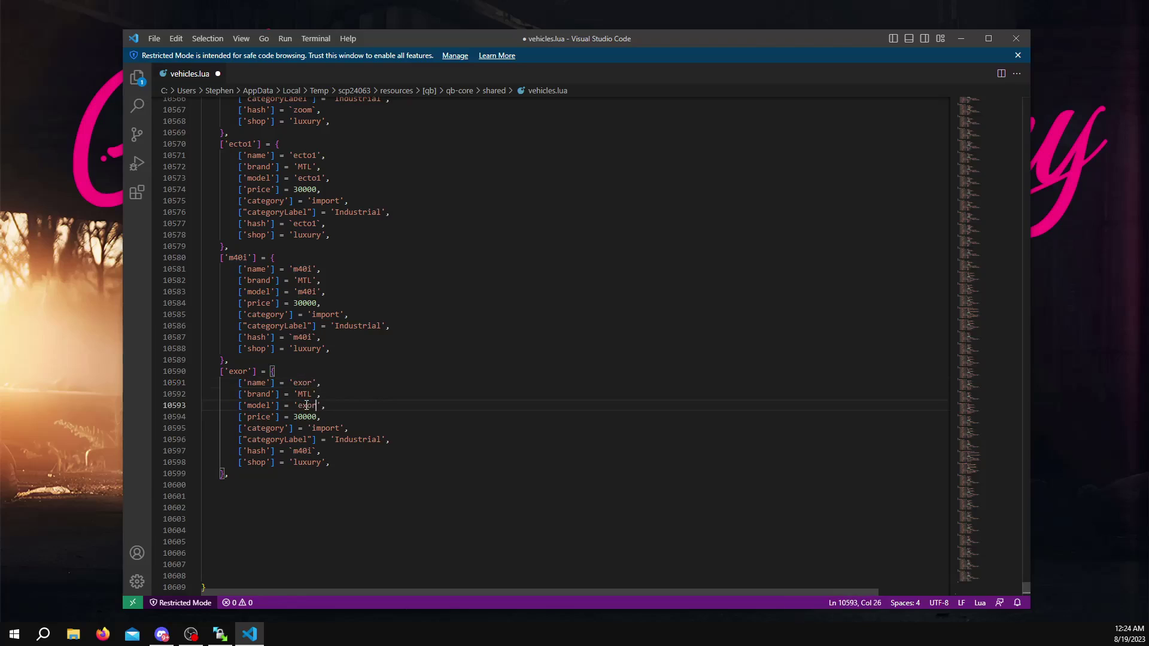
{"action": "double_click", "coordinate": [303, 451]}
{"action": "type", "text": "exor"}
Save the edited vehicles.lua via the File menu.
{"action": "scroll", "coordinate": [242, 479], "scroll_direction": "down", "scroll_amount": 2}
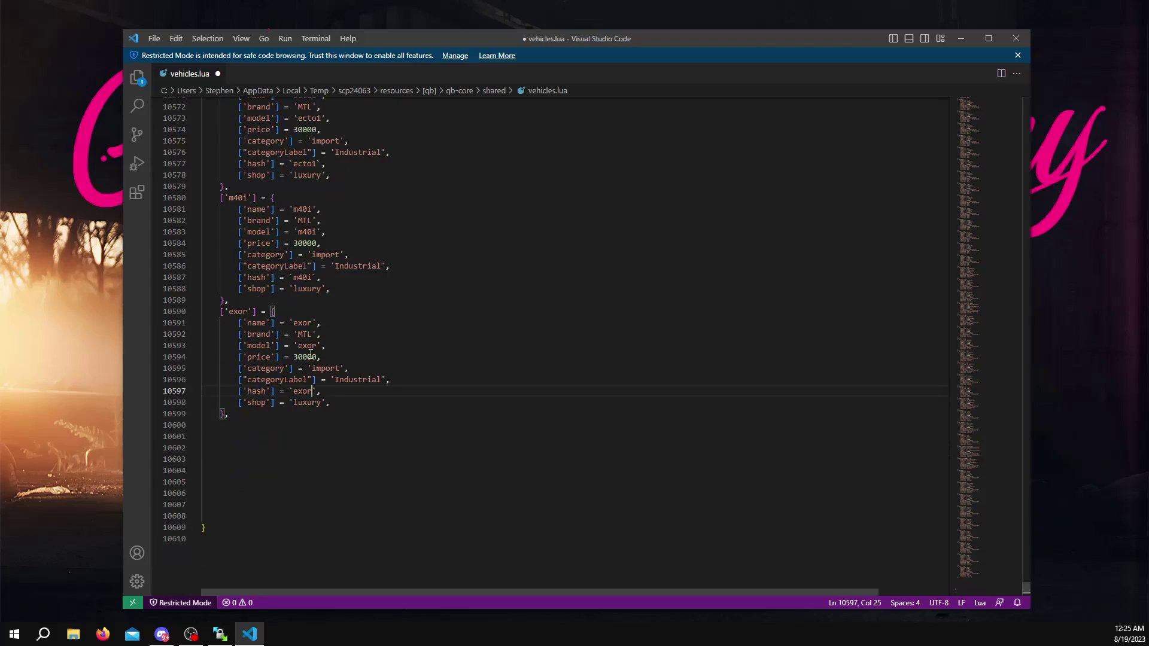
{"action": "scroll", "coordinate": [339, 251], "scroll_direction": "up", "scroll_amount": 1}
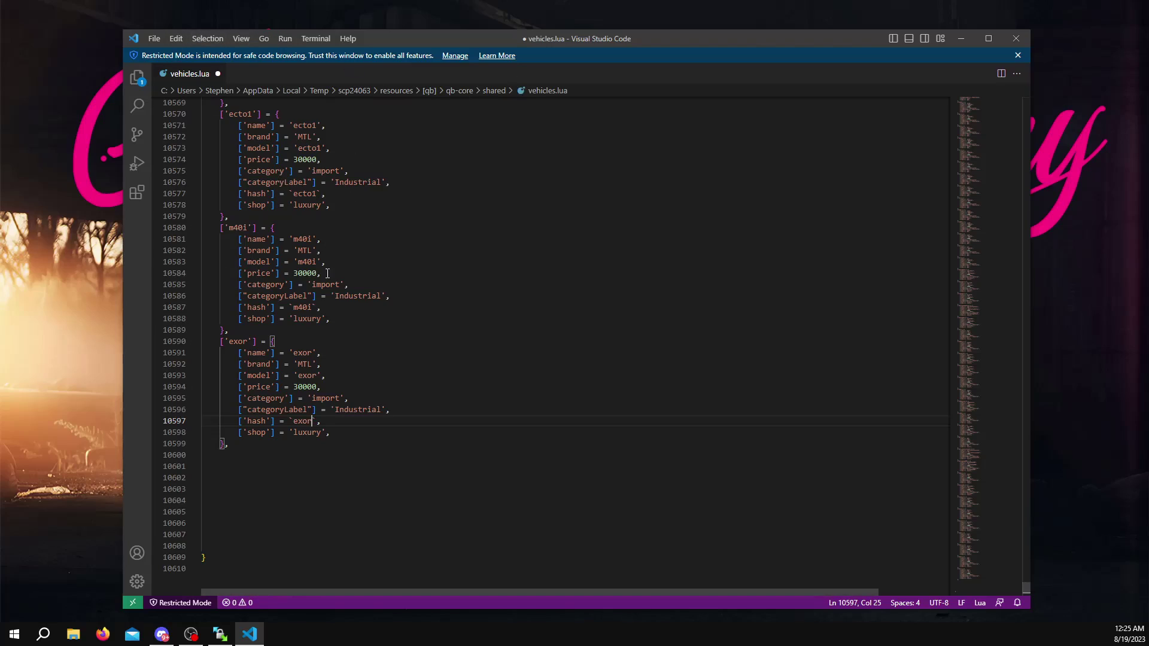
{"action": "left_click", "coordinate": [154, 38]}
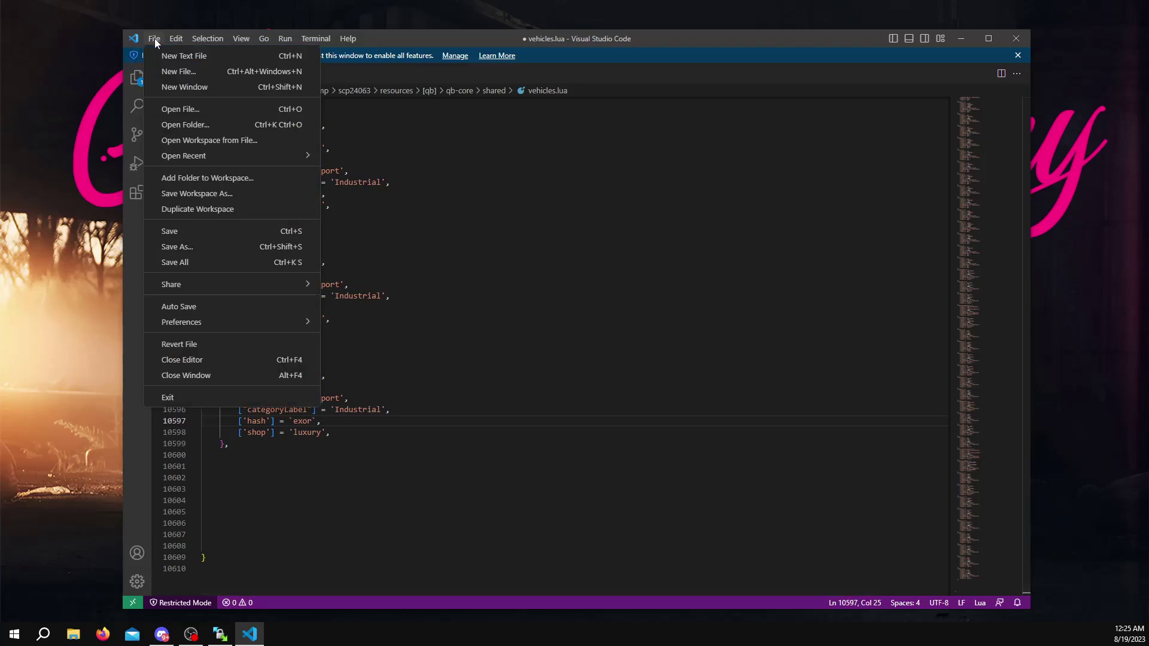
{"action": "left_click", "coordinate": [163, 230]}
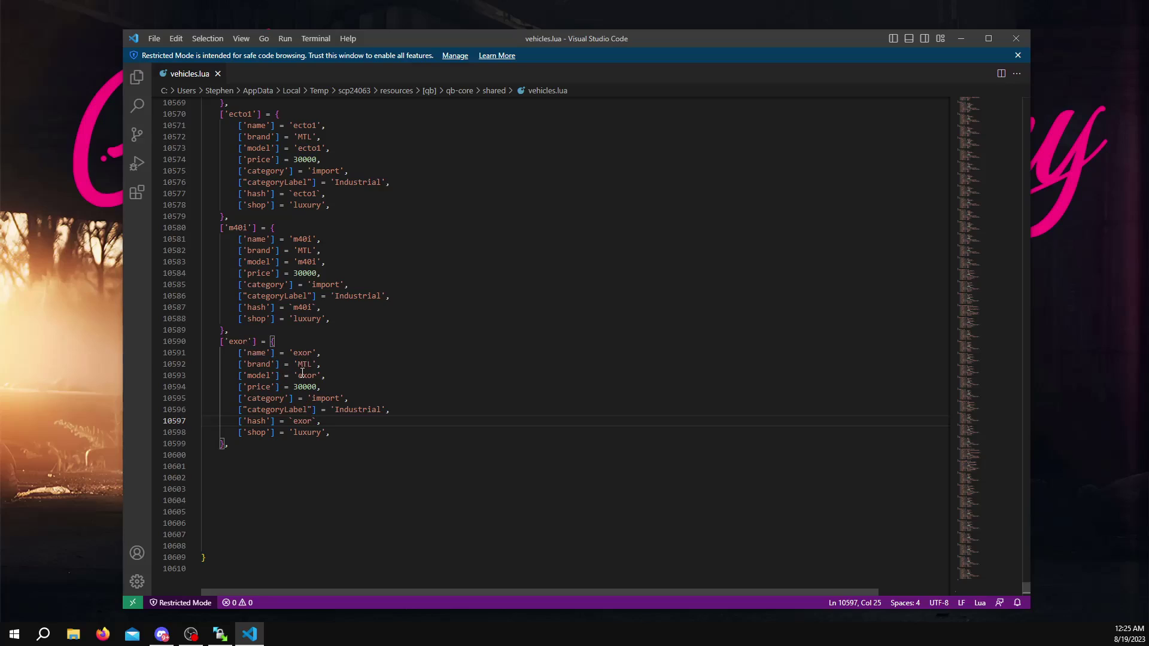
Close VS Code and WinSCP after the upload, then delete the exor folder from the desktop.
{"action": "left_click", "coordinate": [1015, 38]}
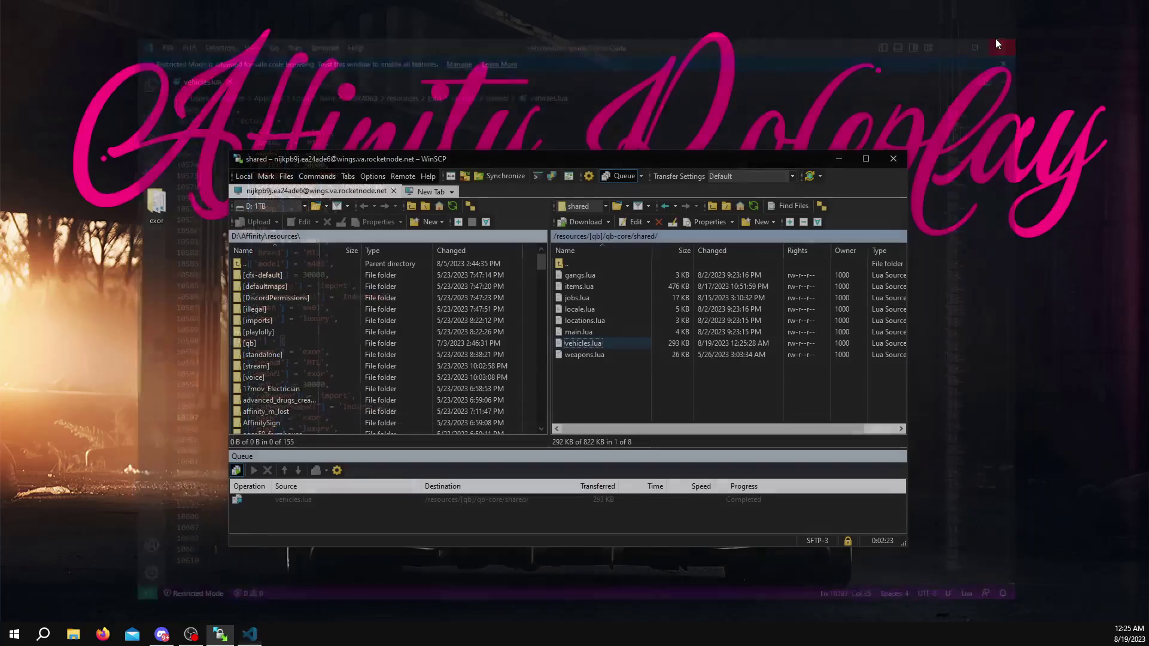
{"action": "left_click_drag", "start_coordinate": [549, 160], "coordinate": [554, 146]}
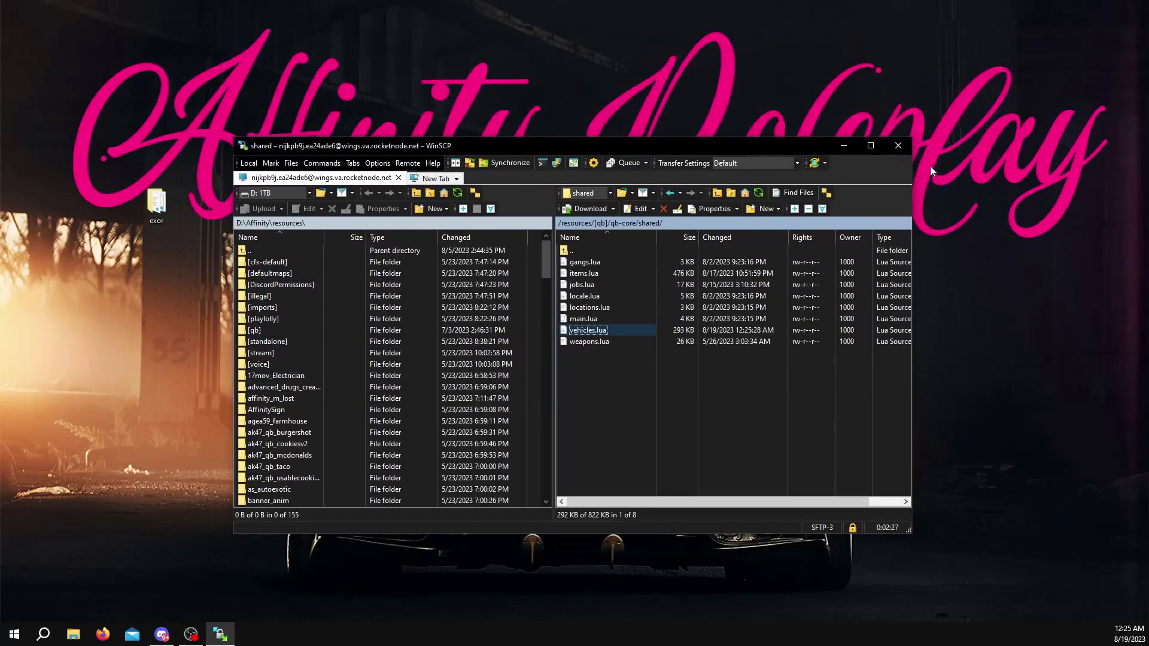
{"action": "left_click", "coordinate": [897, 148]}
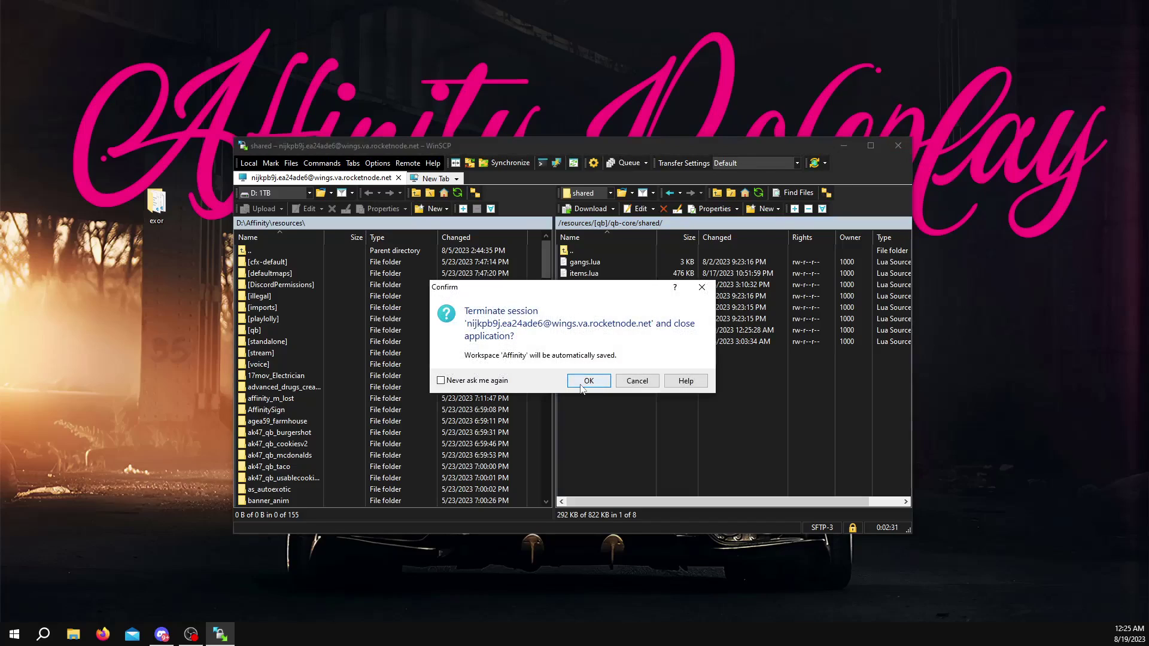
{"action": "left_click", "coordinate": [579, 383]}
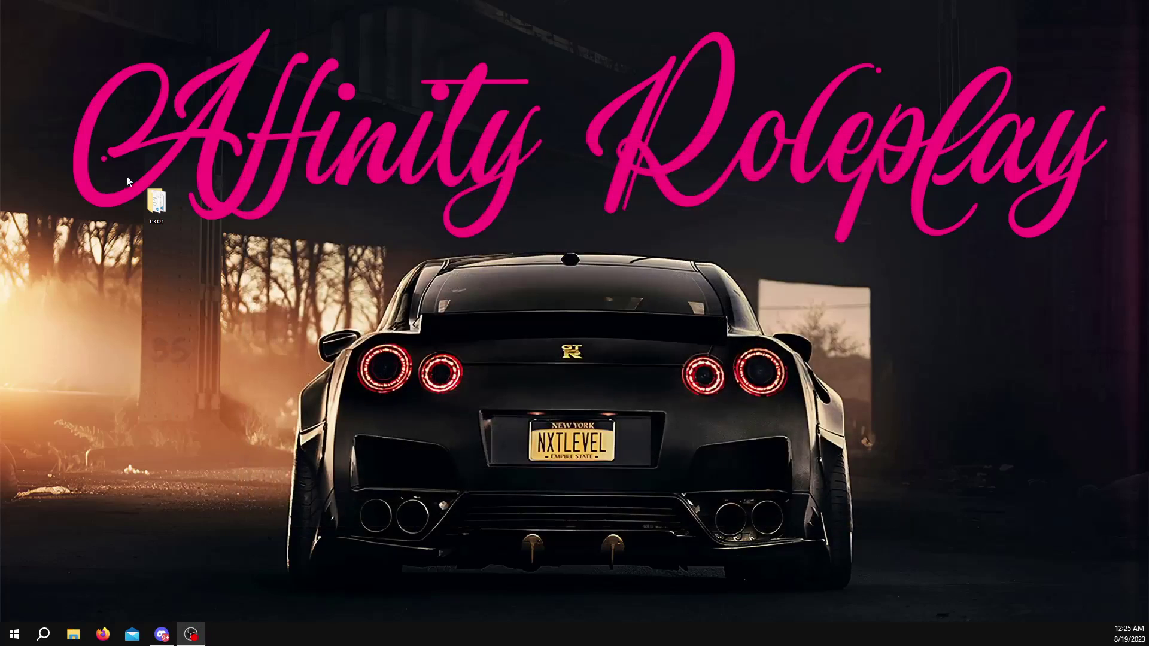
{"action": "right_click", "coordinate": [150, 198]}
{"action": "left_click", "coordinate": [189, 421]}
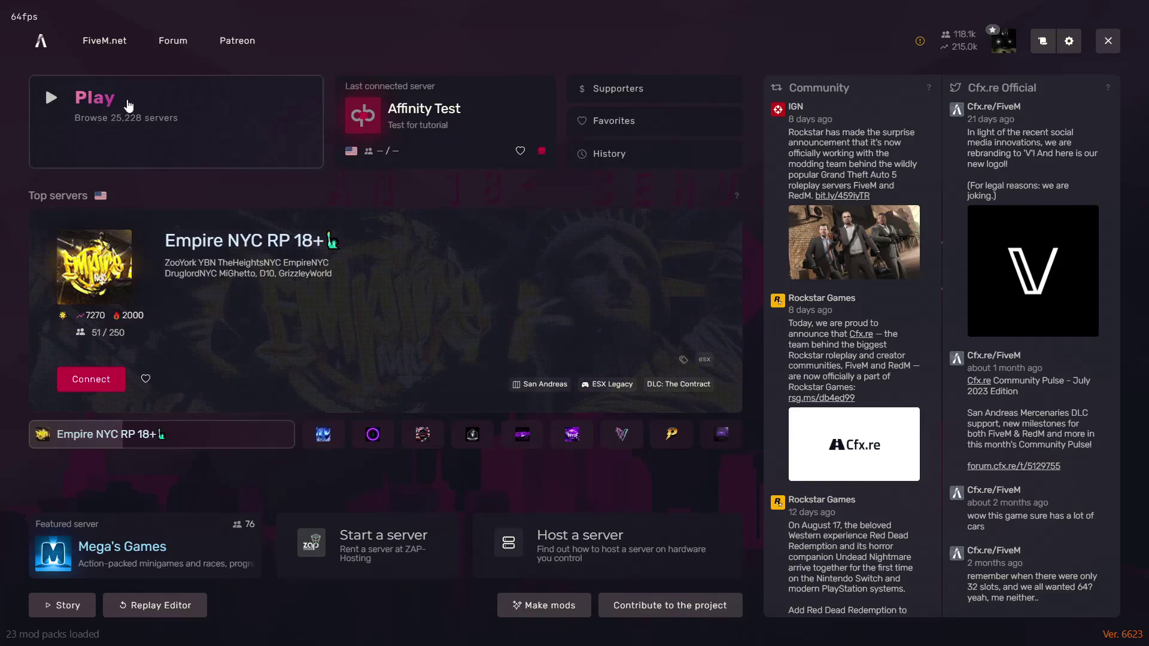
Find the Affinity 2.0 server in the server browser and connect to it.
{"action": "left_click", "coordinate": [128, 122]}
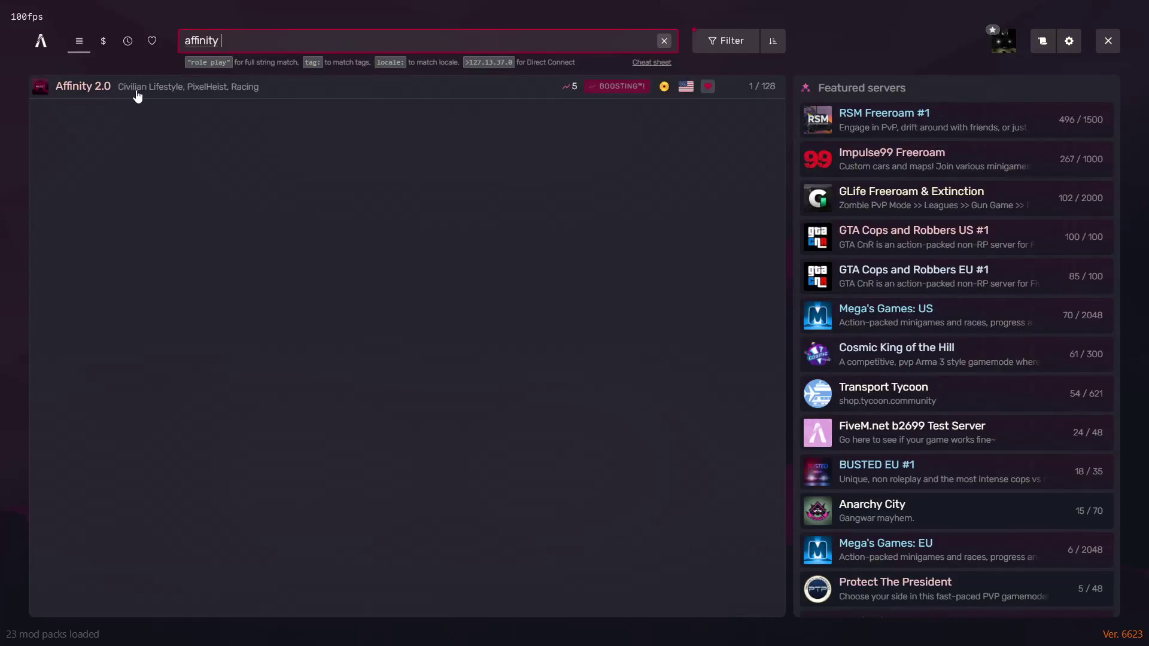
{"action": "left_click", "coordinate": [77, 96]}
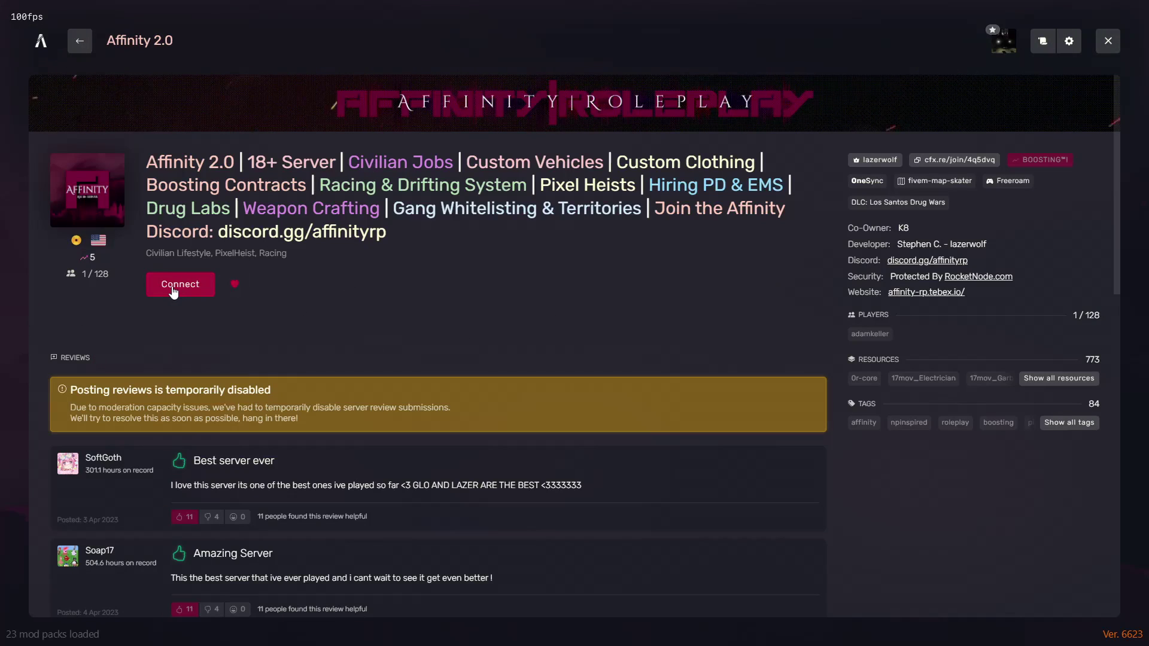
{"action": "left_click", "coordinate": [201, 292]}
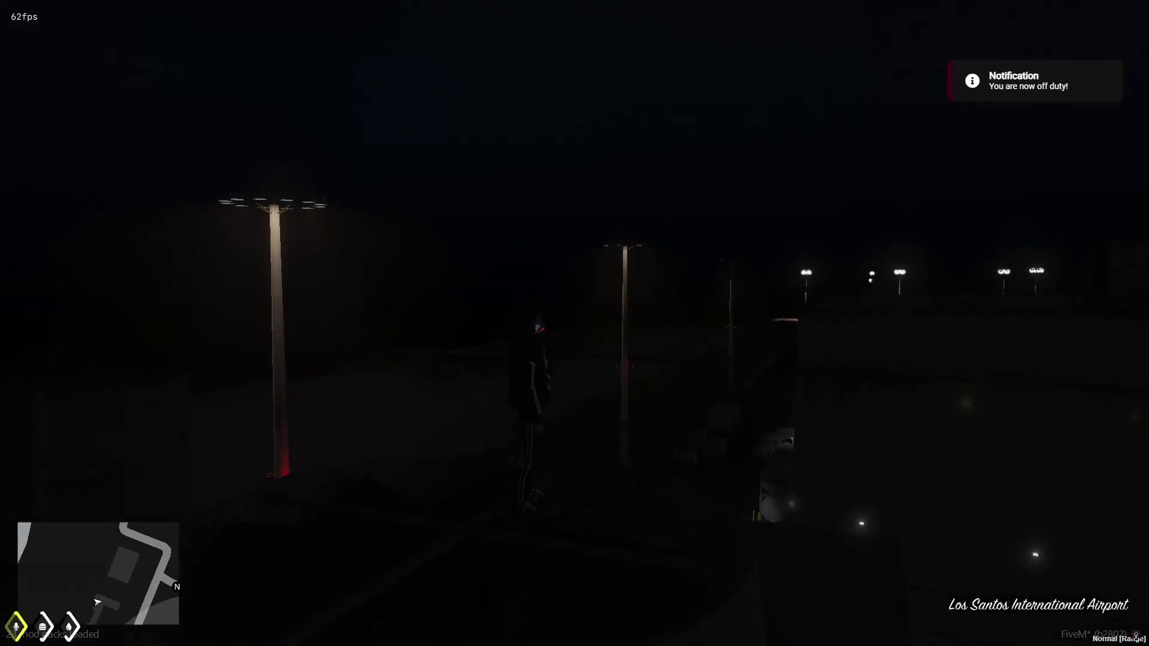
Use the /admin menu's Change Time option to set the game time to 10 AM.
{"action": "type", "text": "t/admin"}
{"action": "key", "text": "Return"}
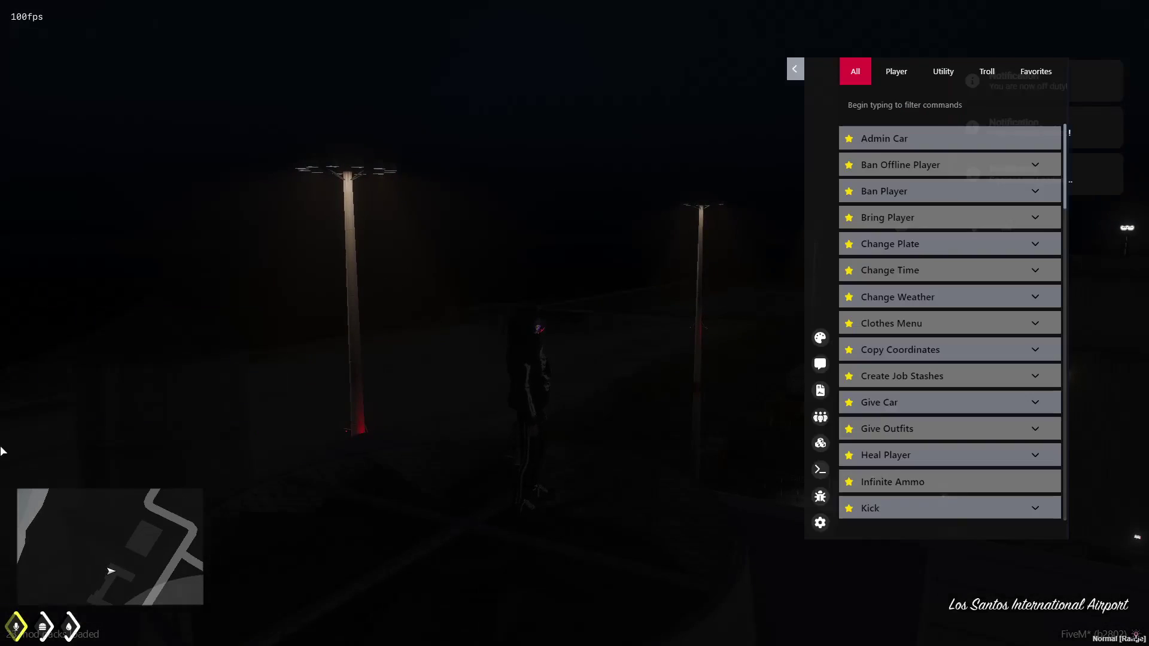
{"action": "left_click", "coordinate": [867, 270]}
{"action": "left_click", "coordinate": [867, 270]}
{"action": "left_click", "coordinate": [867, 270]}
{"action": "left_click", "coordinate": [862, 314]}
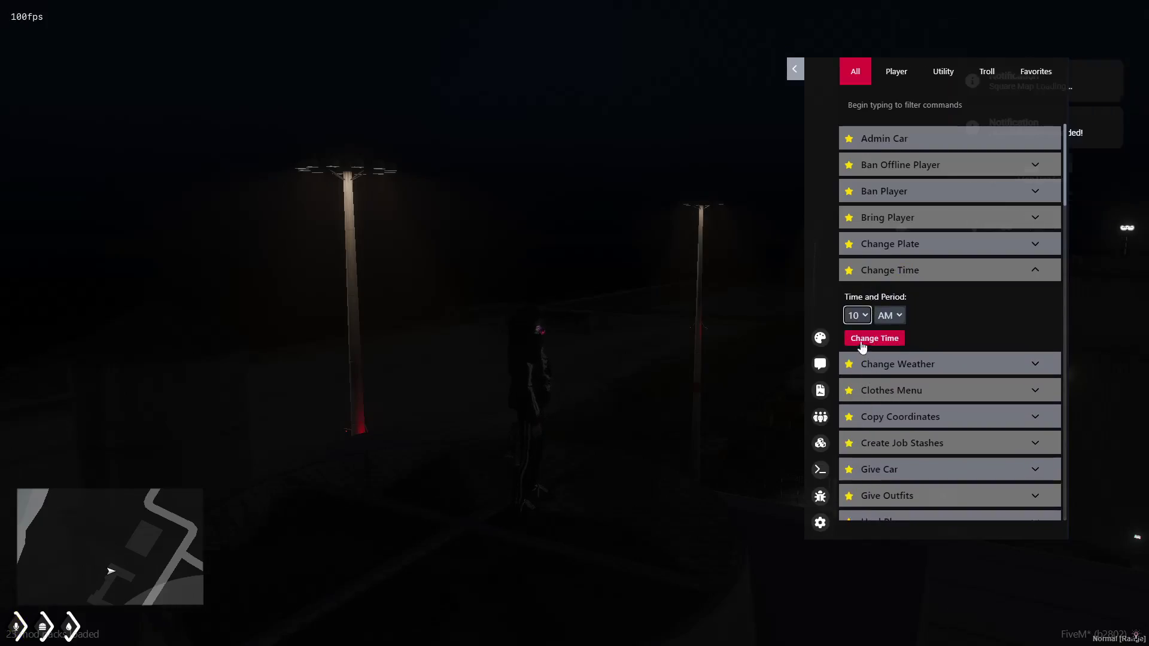
{"action": "left_click", "coordinate": [874, 338]}
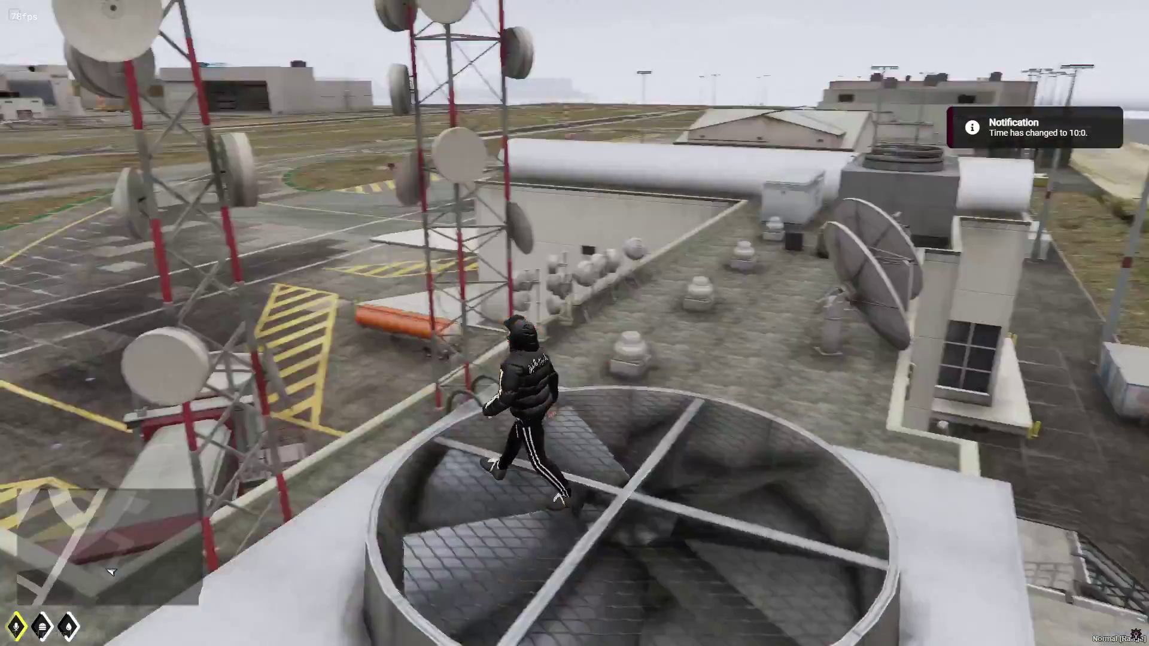
Walk the character off the rooftop and out onto the airport tarmac.
{"action": "key", "text": "w"}
{"action": "key", "text": "space"}
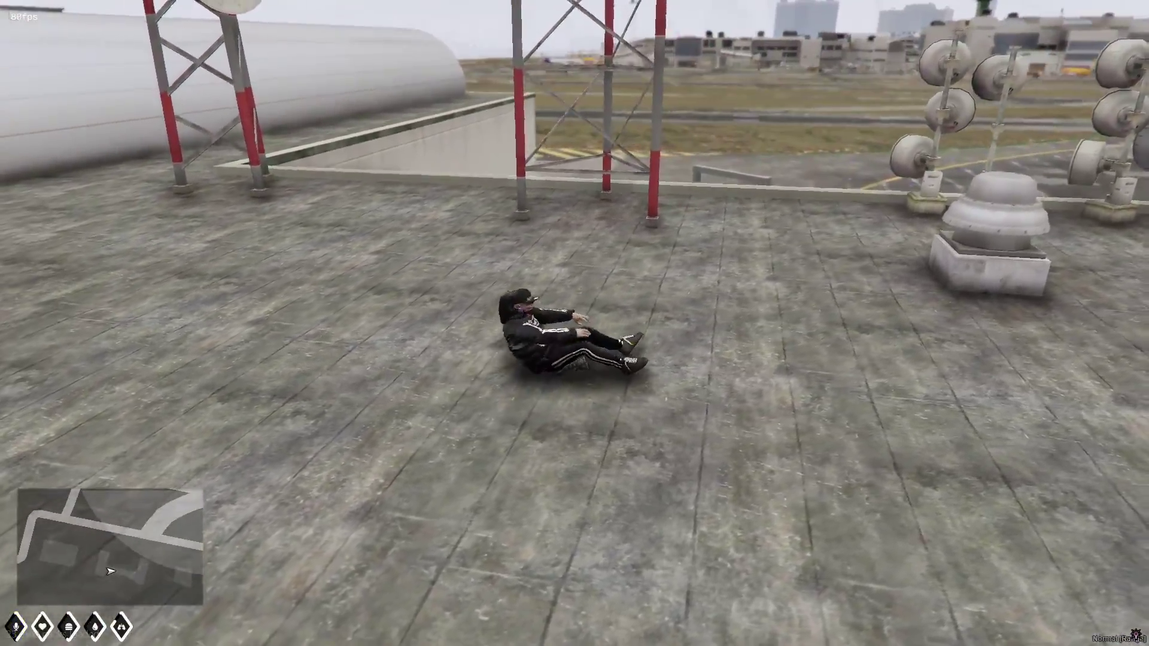
{"action": "key", "text": "w"}
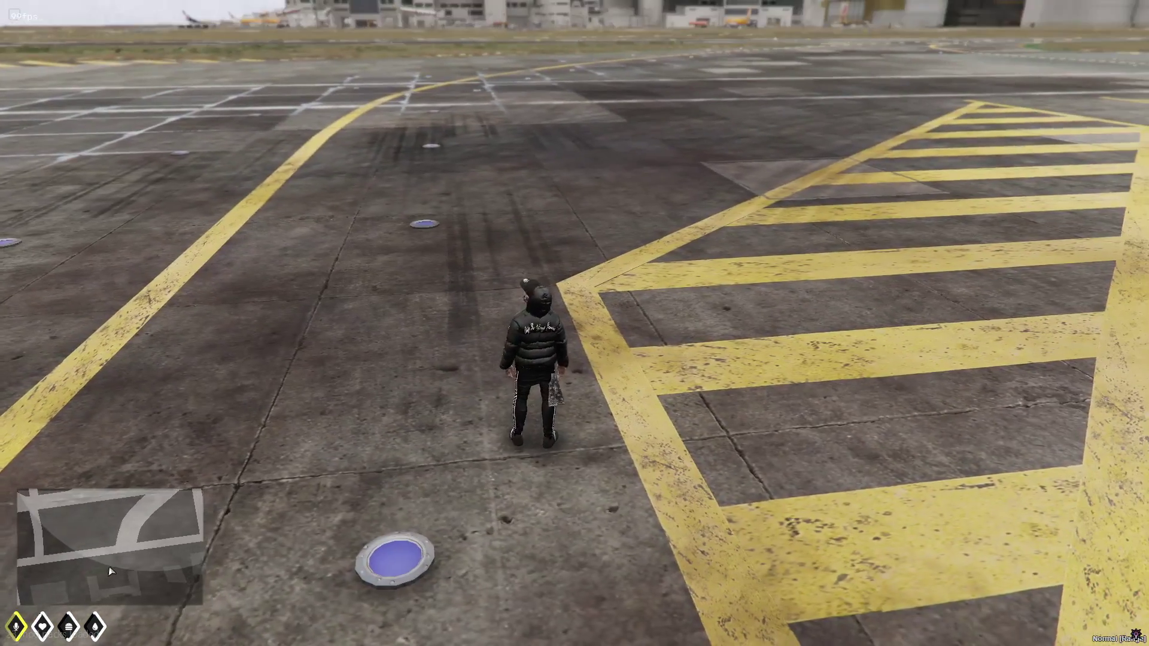
{"action": "key", "text": "w"}
{"action": "key", "text": "w"}
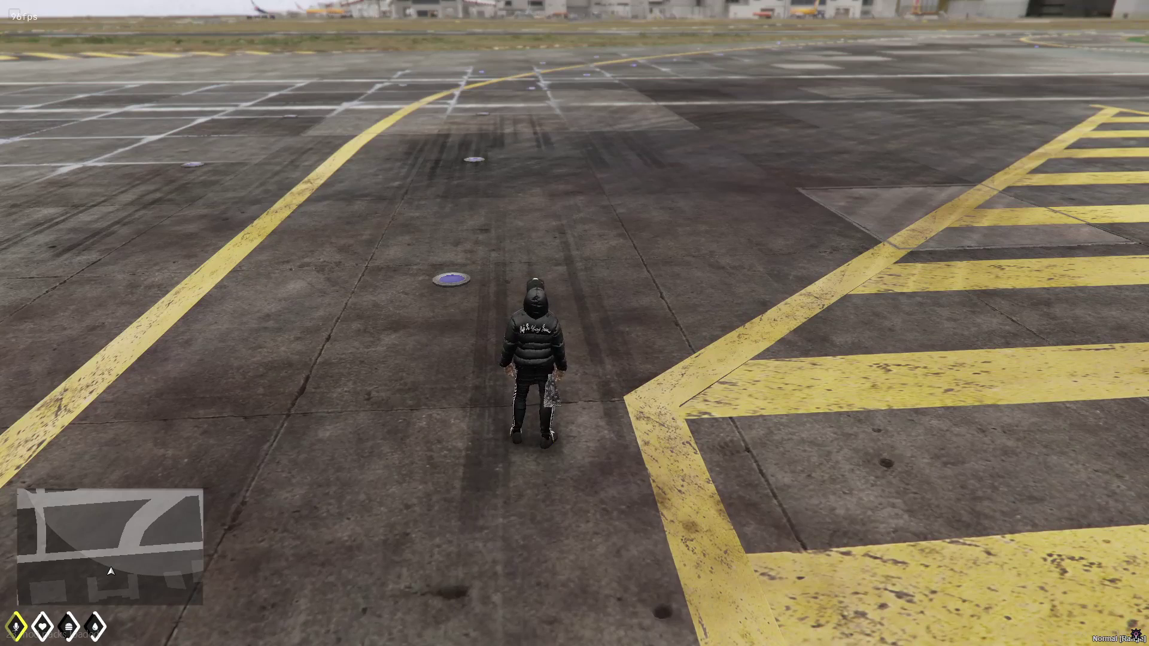
Spawn the exor car on the tarmac with the /car exor chat command.
{"action": "type", "text": "t"}
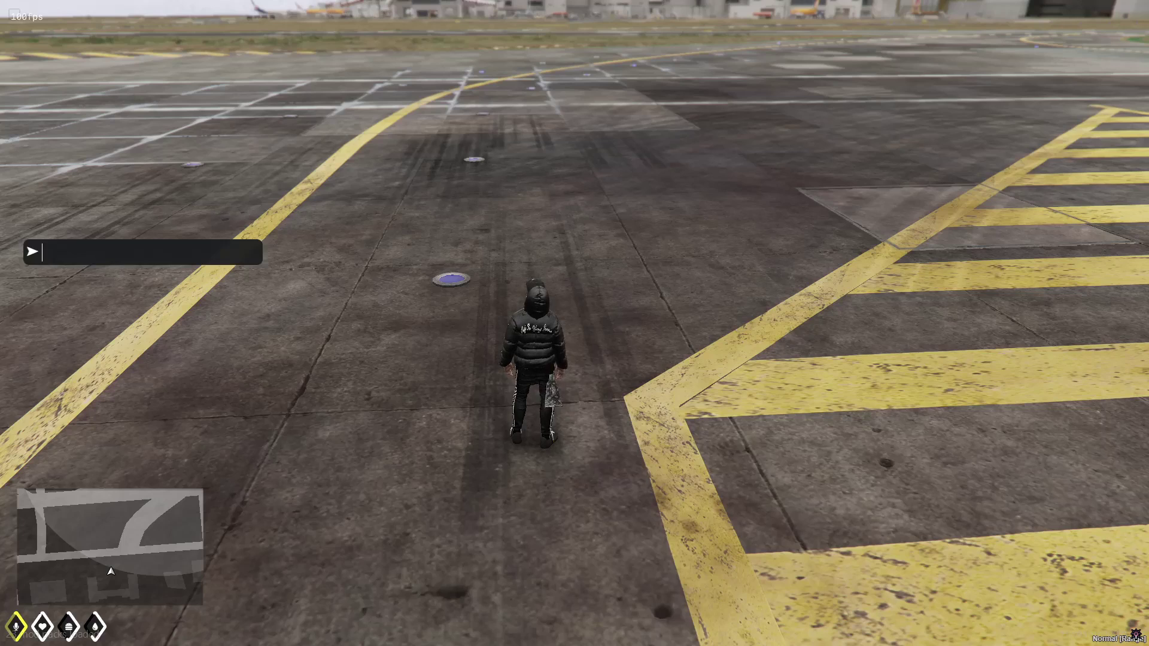
{"action": "type", "text": "/"}
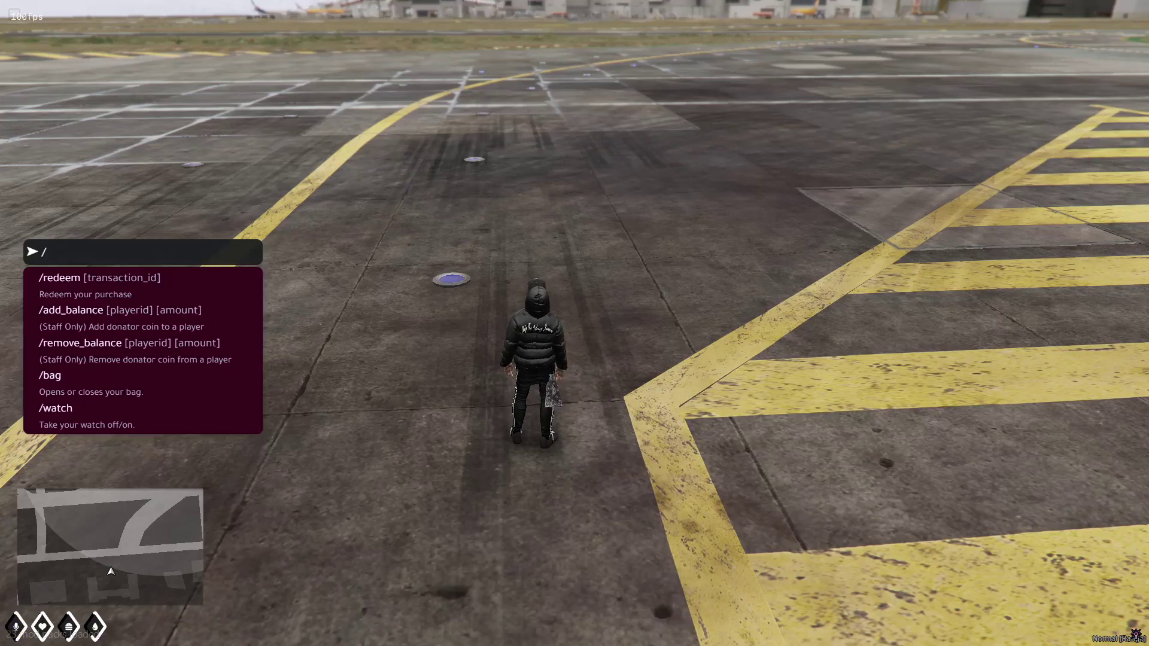
{"action": "type", "text": "car exor"}
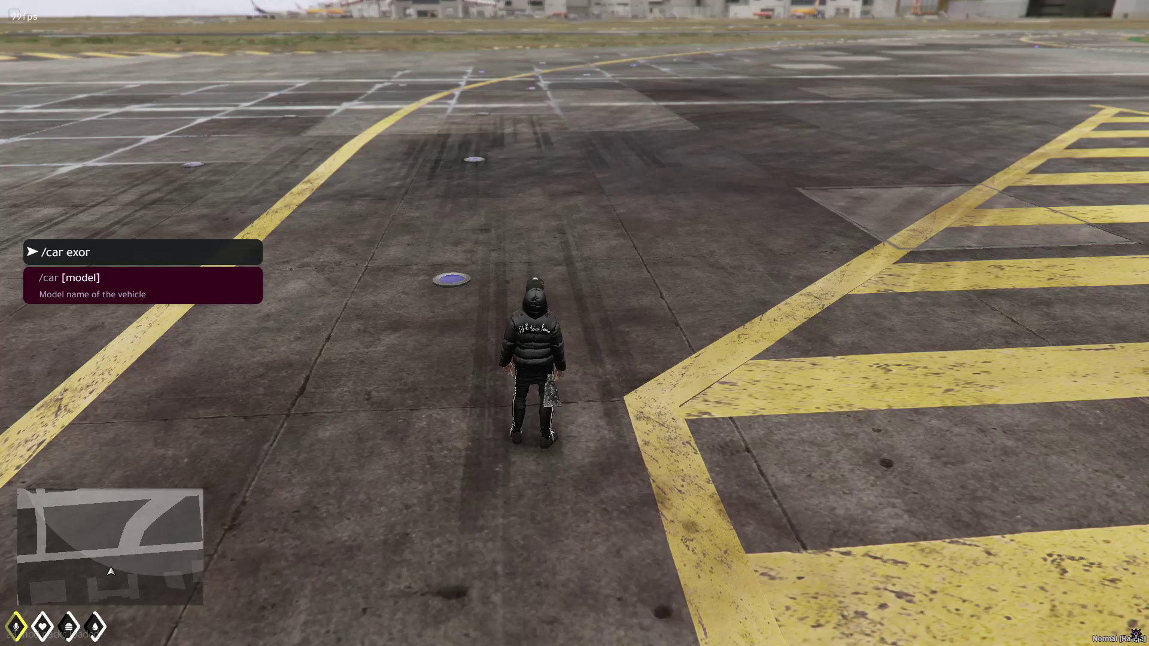
{"action": "key", "text": "Return"}
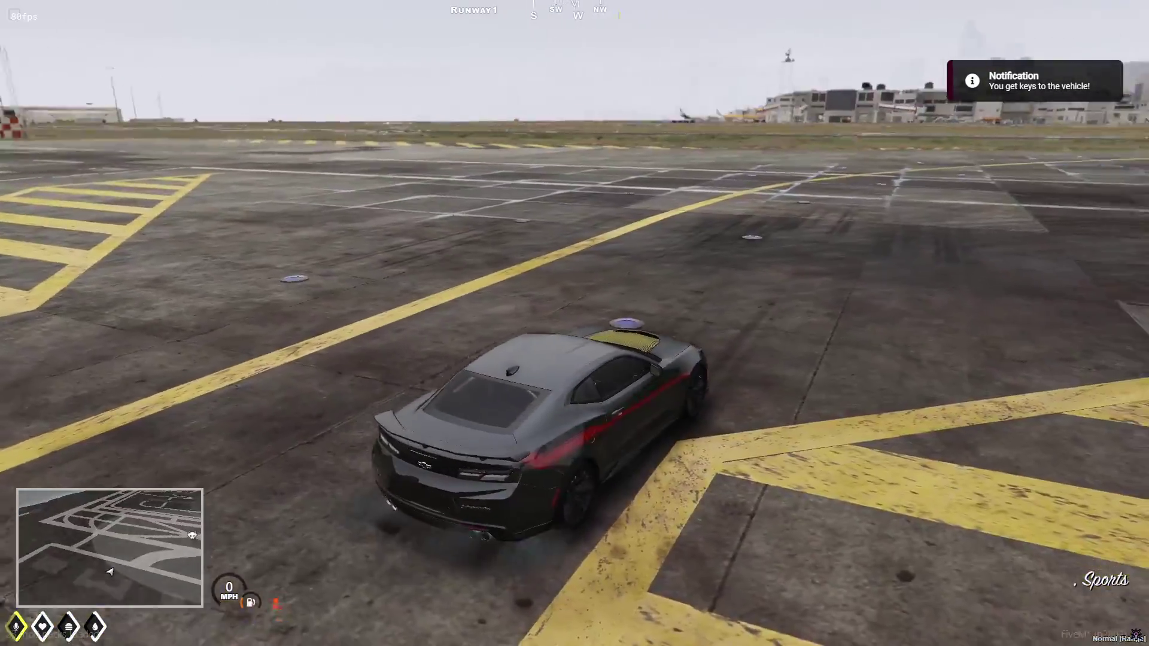
Accelerate the exor car onto the runway and drift it through a left turn.
{"action": "key", "text": "w"}
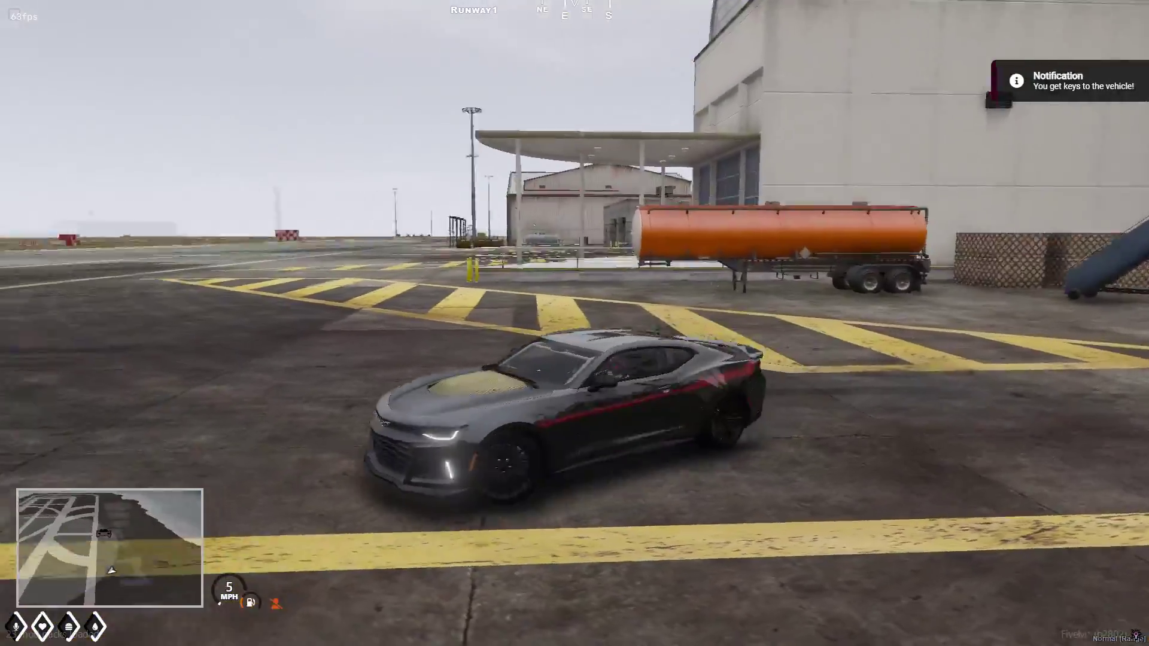
{"action": "key", "text": "w"}
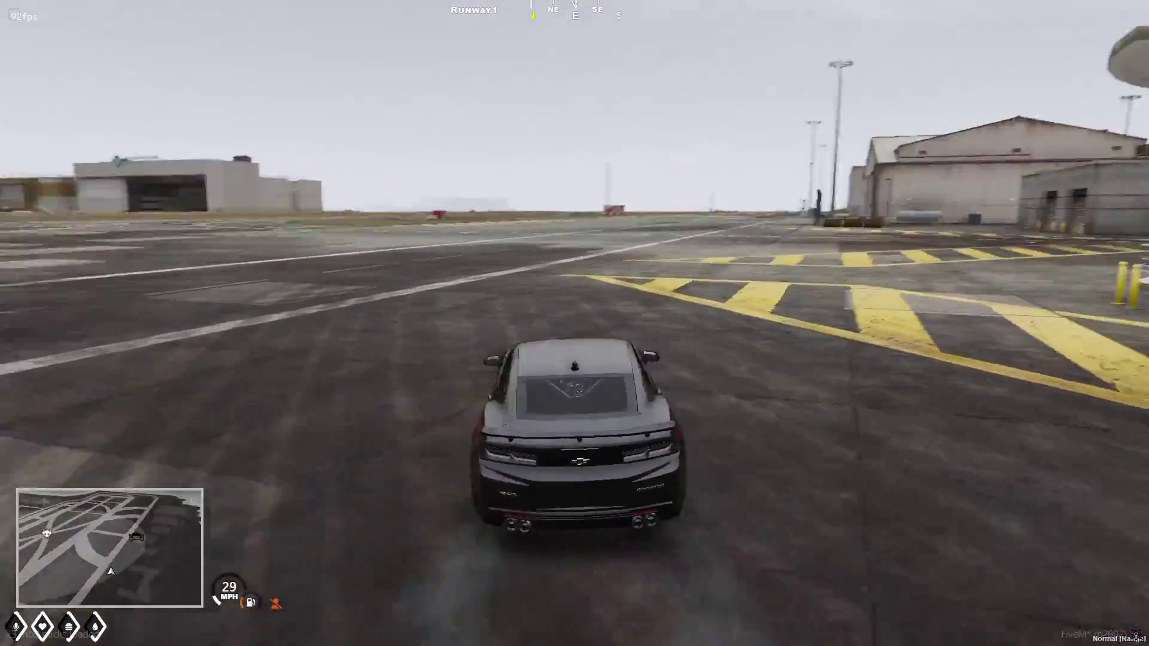
{"action": "key", "text": "w"}
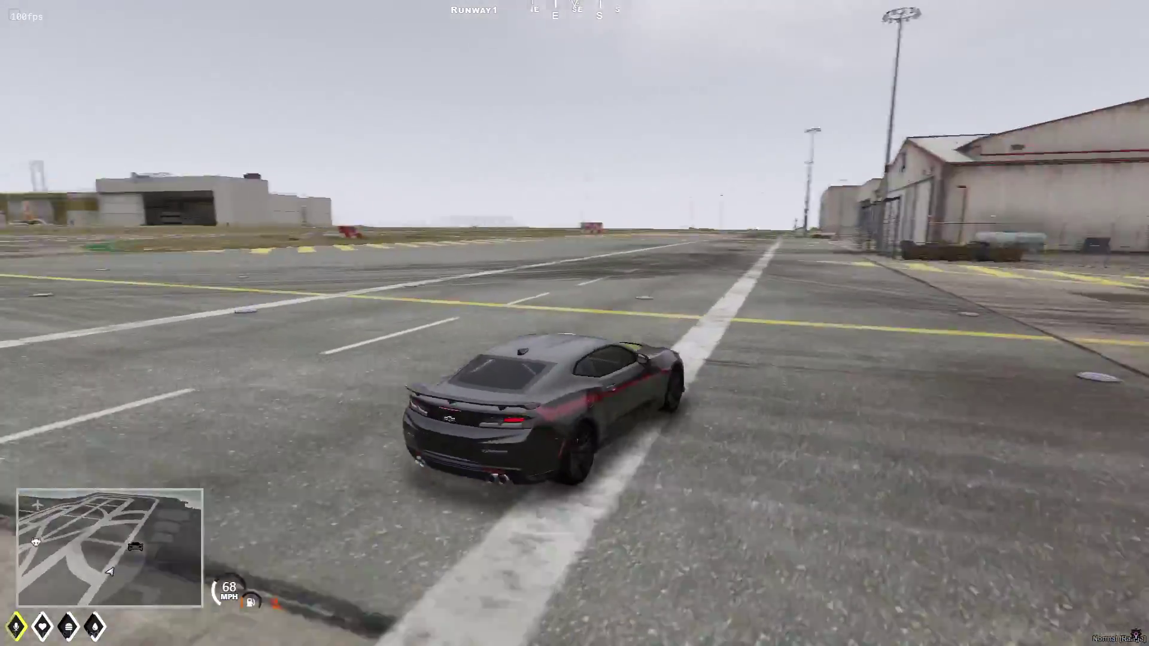
{"action": "key", "text": "a"}
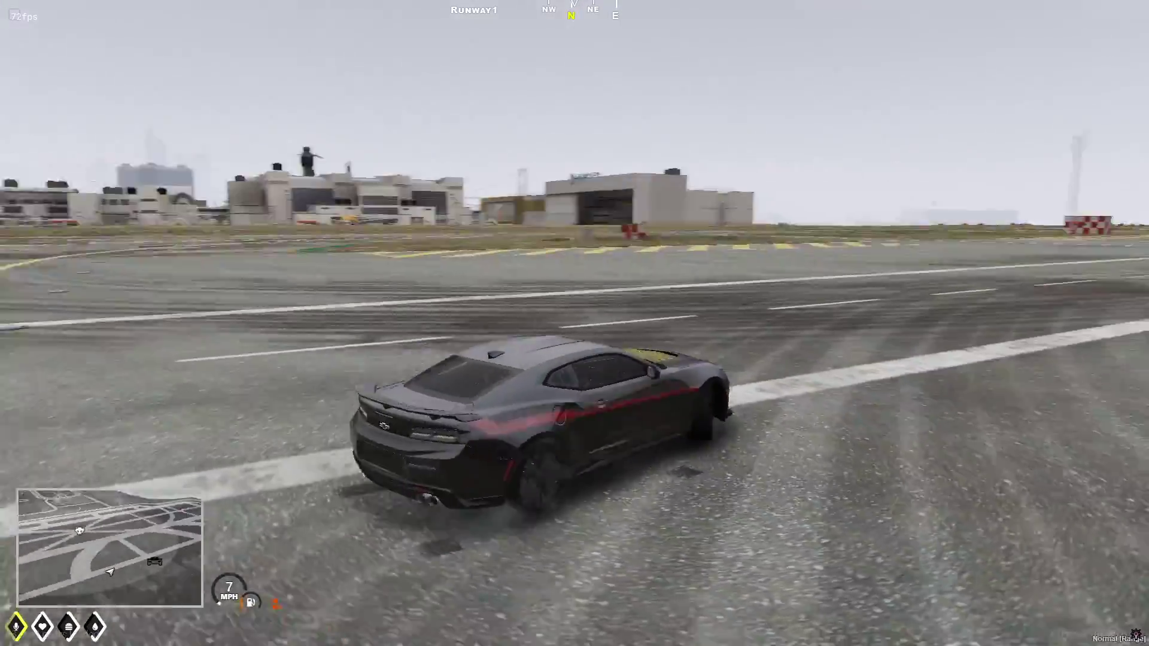
{"action": "key", "text": "w"}
{"action": "key", "text": "a"}
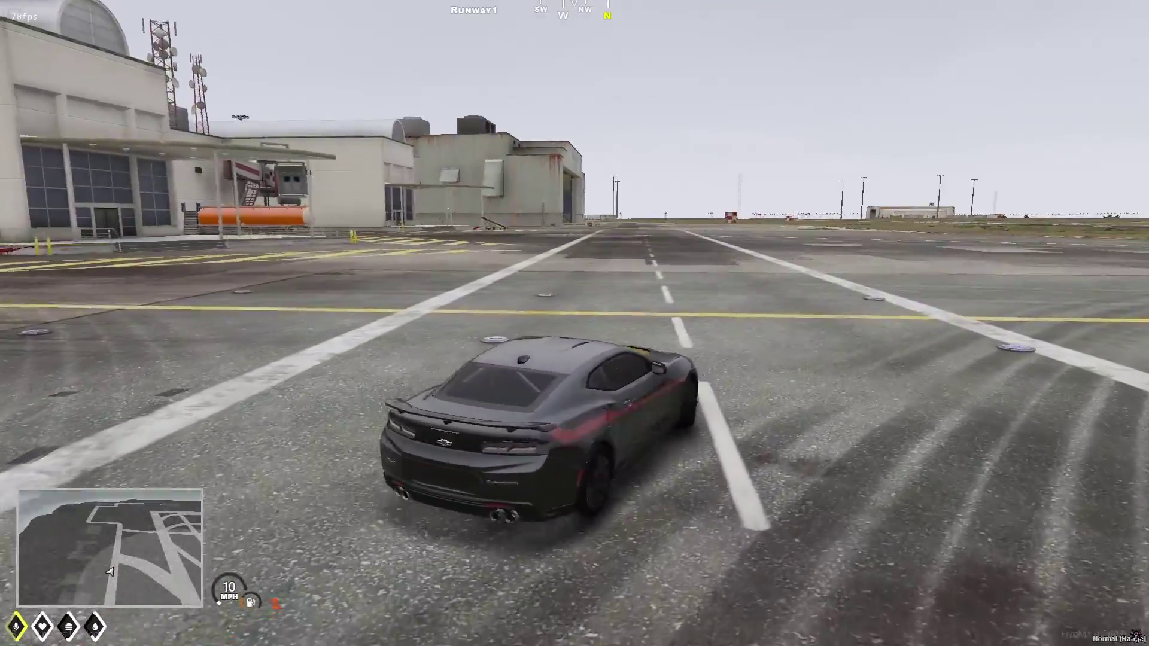
{"action": "key", "text": "w"}
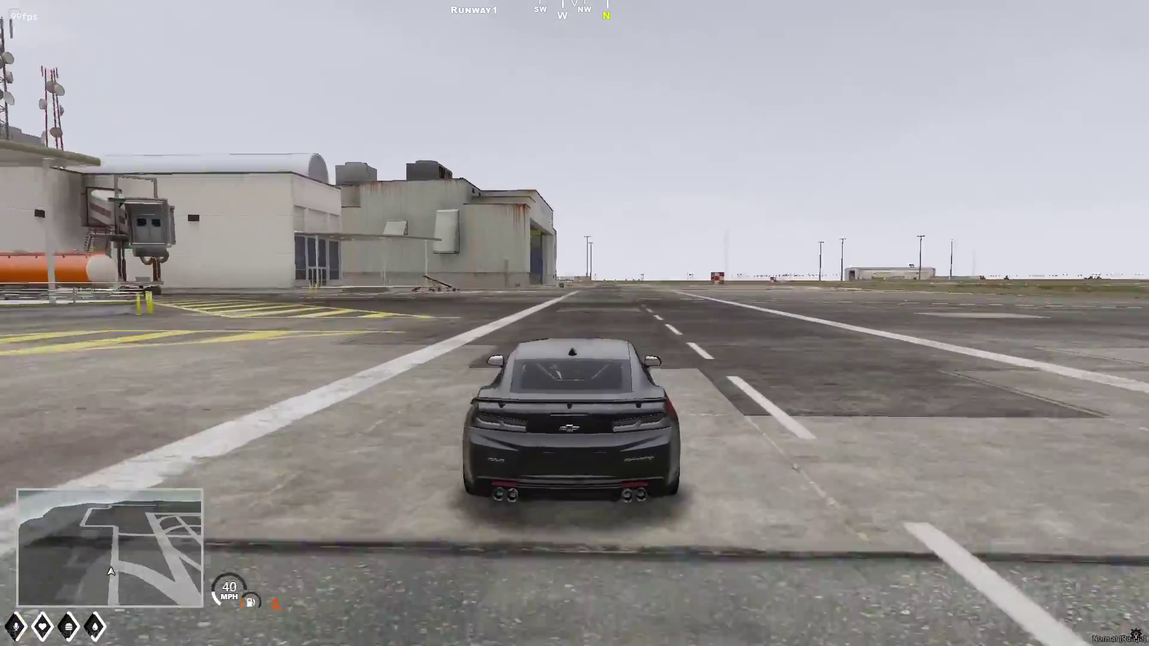
Speed down the runway and handbrake-slide right toward the hangar.
{"action": "key", "text": "w"}
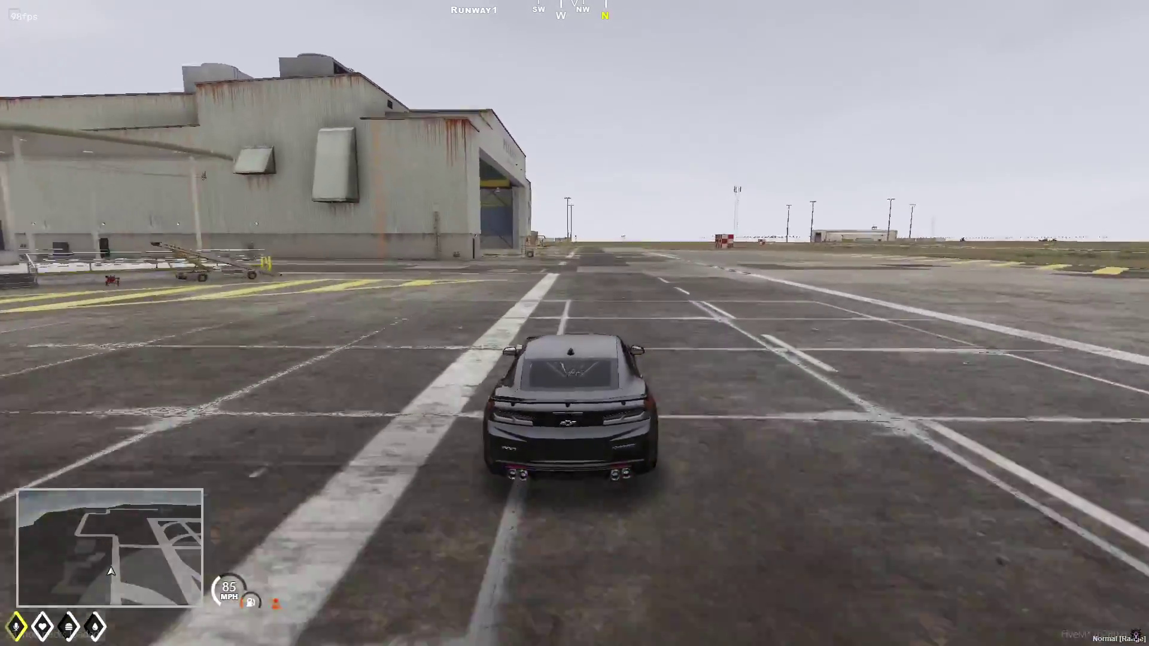
{"action": "key", "text": "w"}
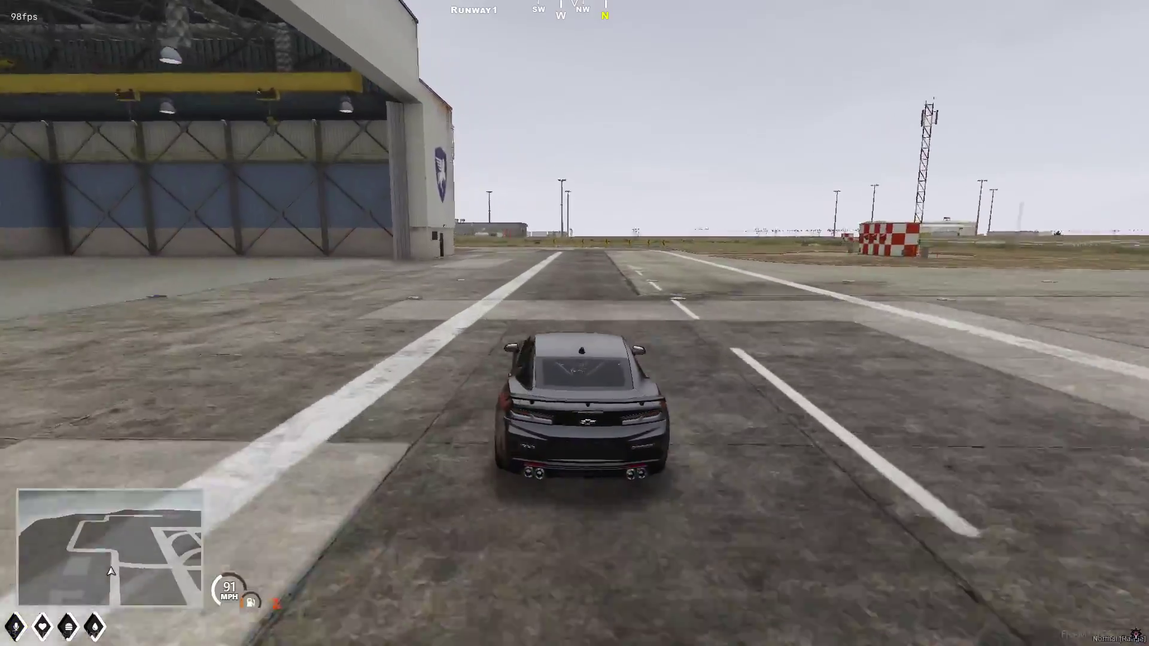
{"action": "key", "text": "d"}
{"action": "key", "text": "space"}
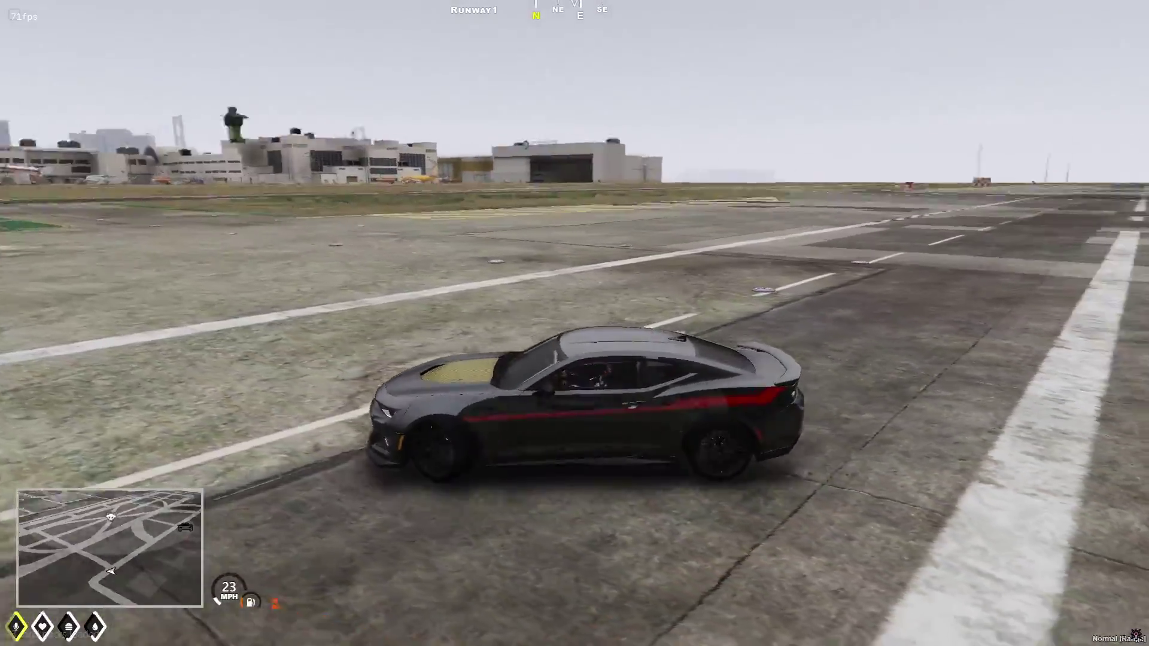
{"action": "key", "text": "d"}
{"action": "key", "text": "w"}
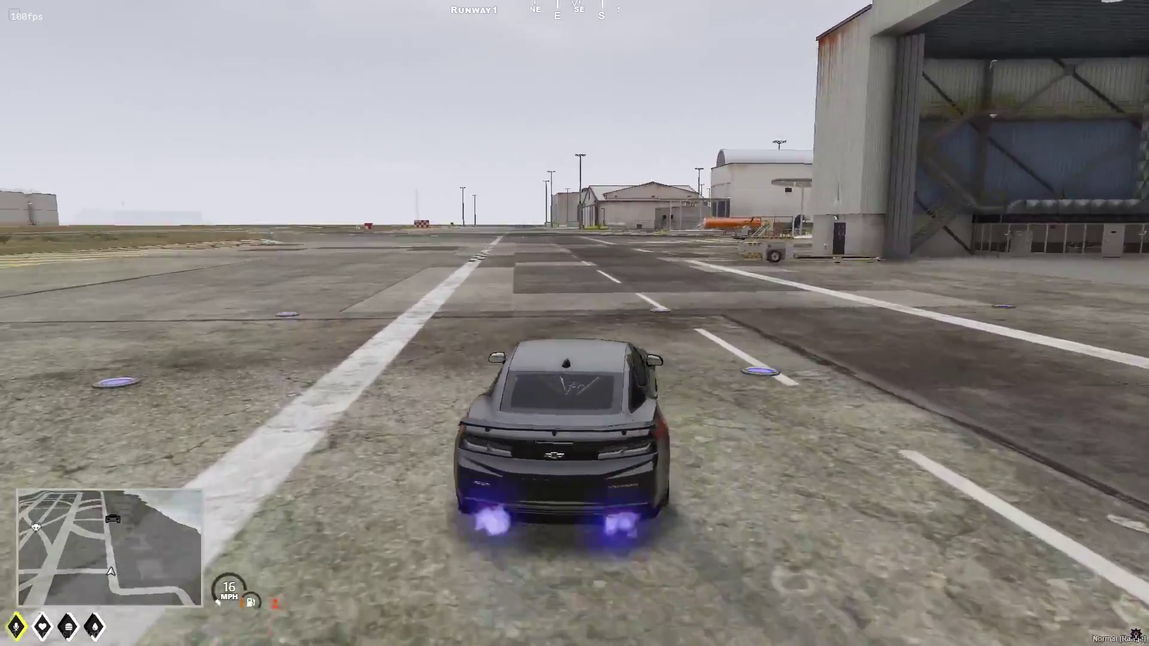
{"action": "key", "text": "w"}
{"action": "key", "text": "a"}
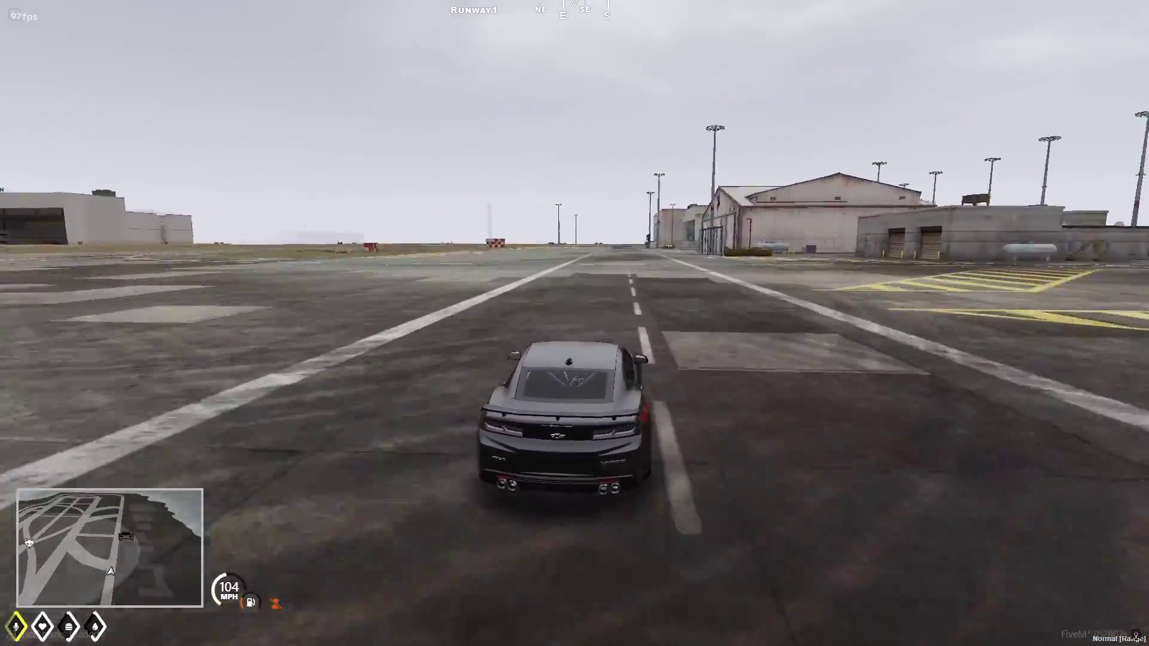
Spin the car around on the tarmac with the handbrake, then slide to a stop.
{"action": "key", "text": "w"}
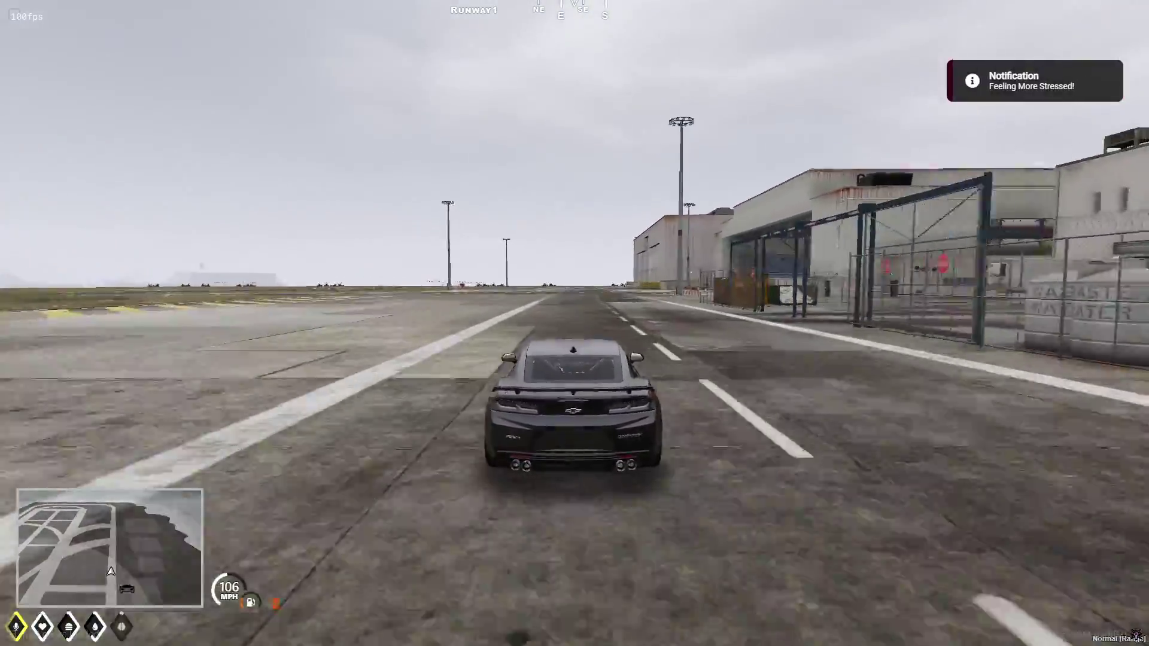
{"action": "key", "text": "space"}
{"action": "key", "text": "w"}
{"action": "key", "text": "space"}
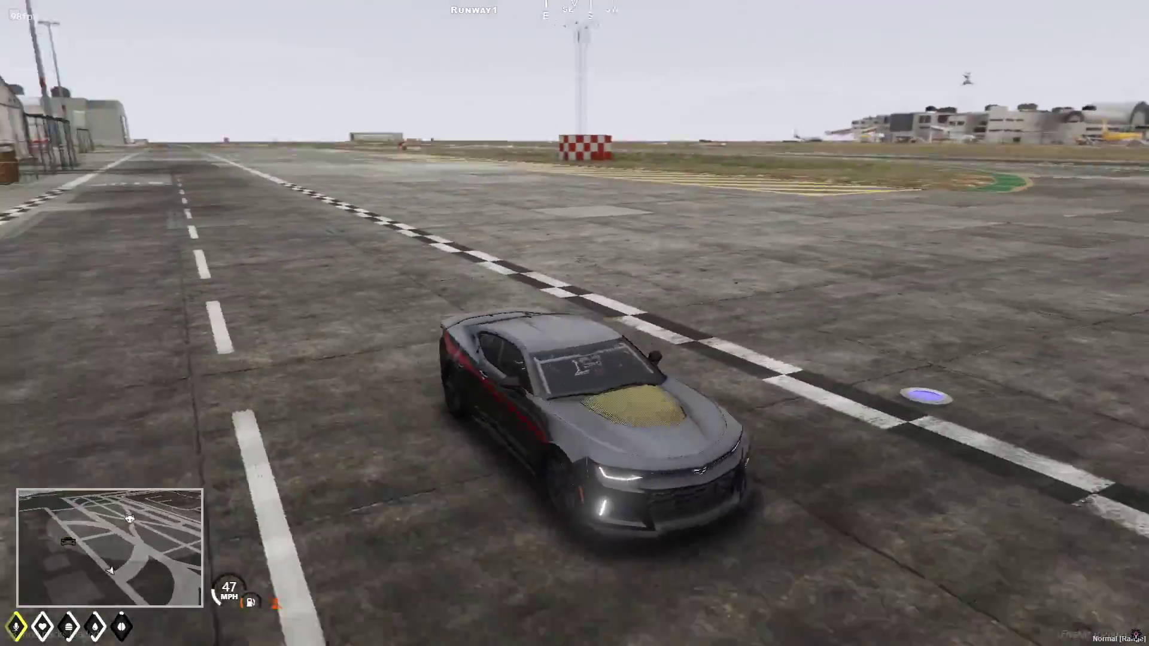
{"action": "key", "text": "w"}
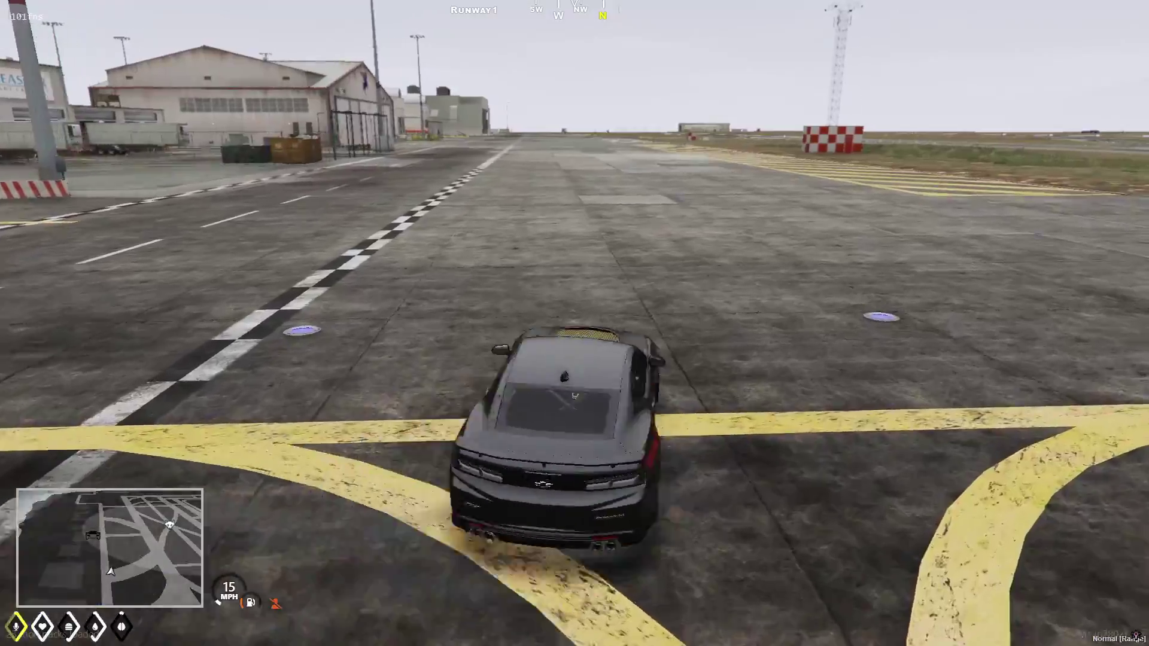
{"action": "key", "text": "space"}
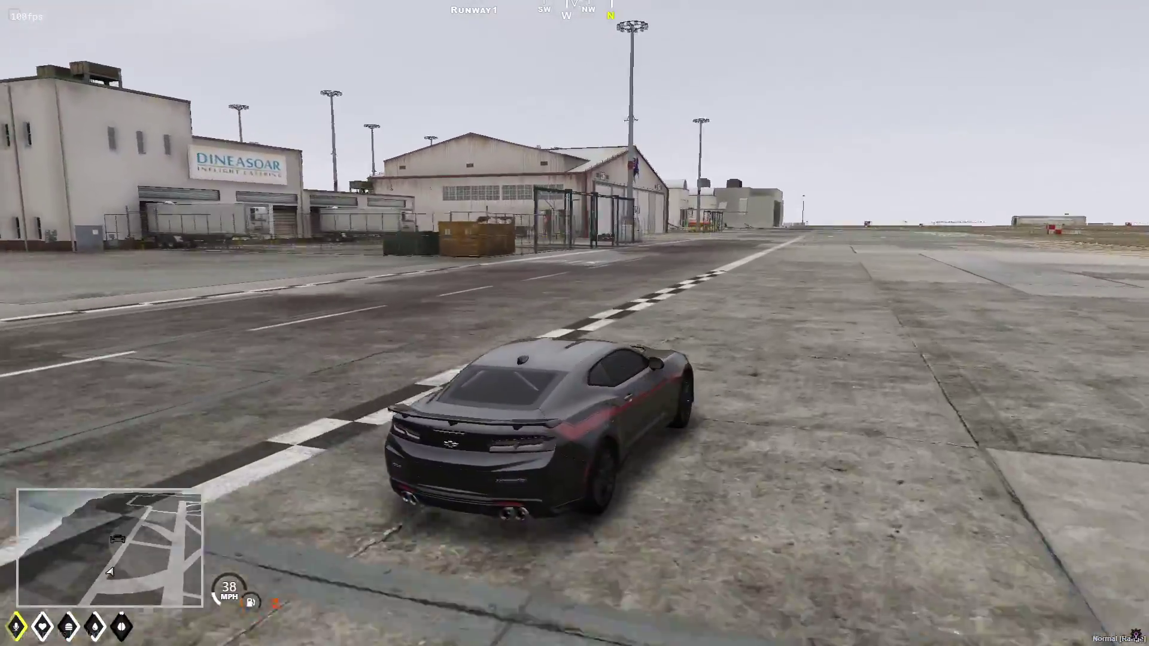
{"action": "key", "text": "space"}
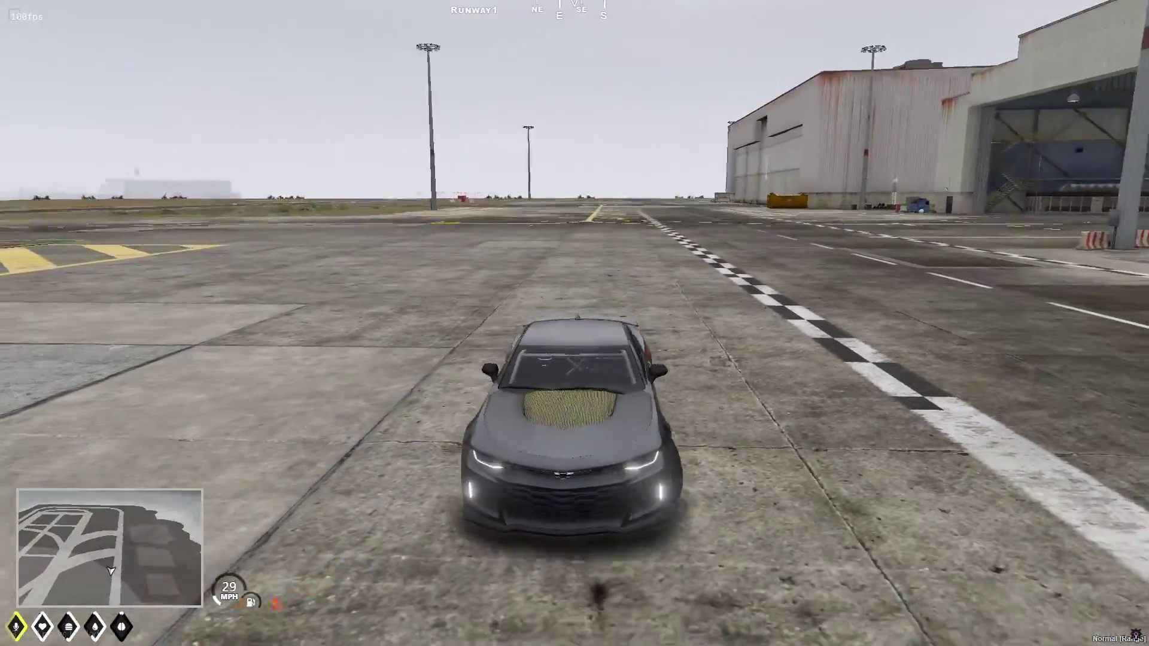